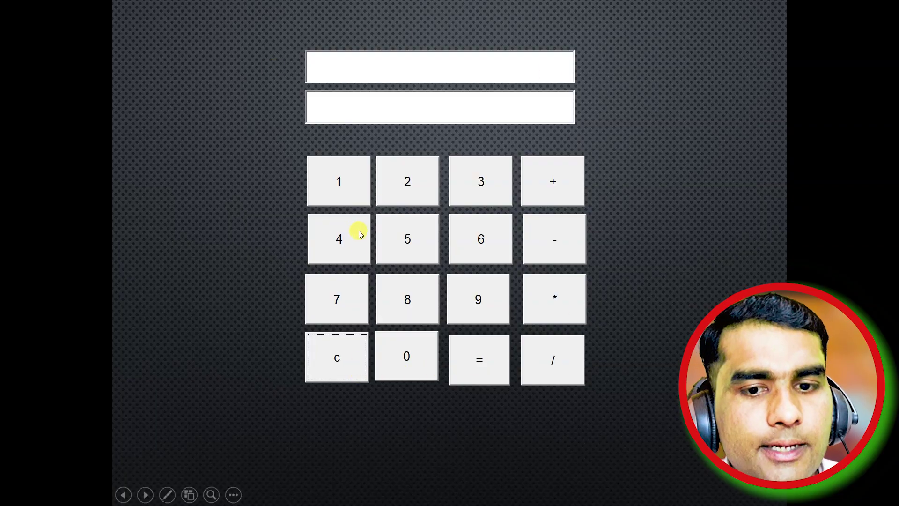
Compute 45-5=40 on the calculator, then clear the displays.
click(336, 253)
click(399, 245)
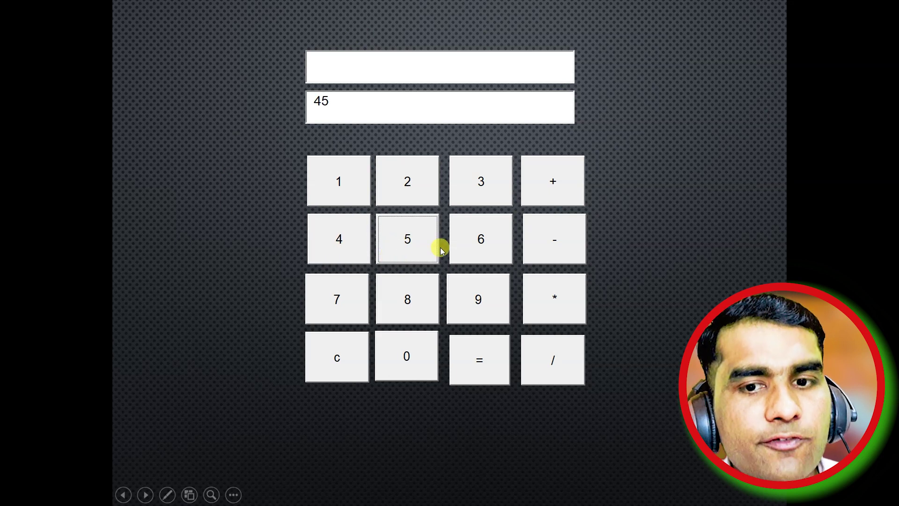
click(531, 246)
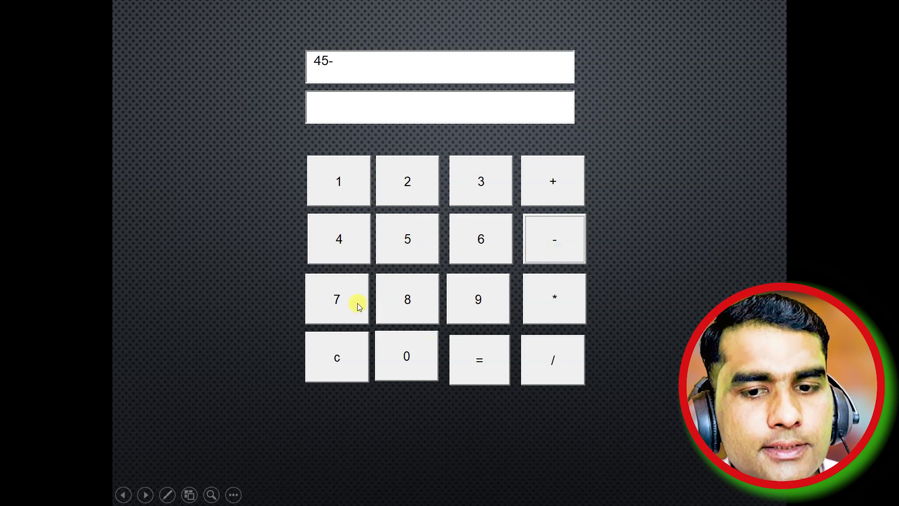
click(422, 234)
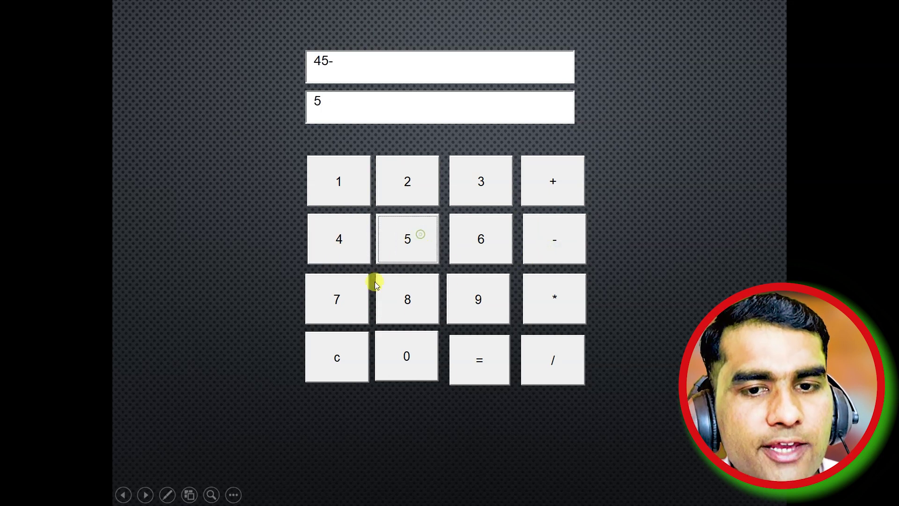
click(493, 368)
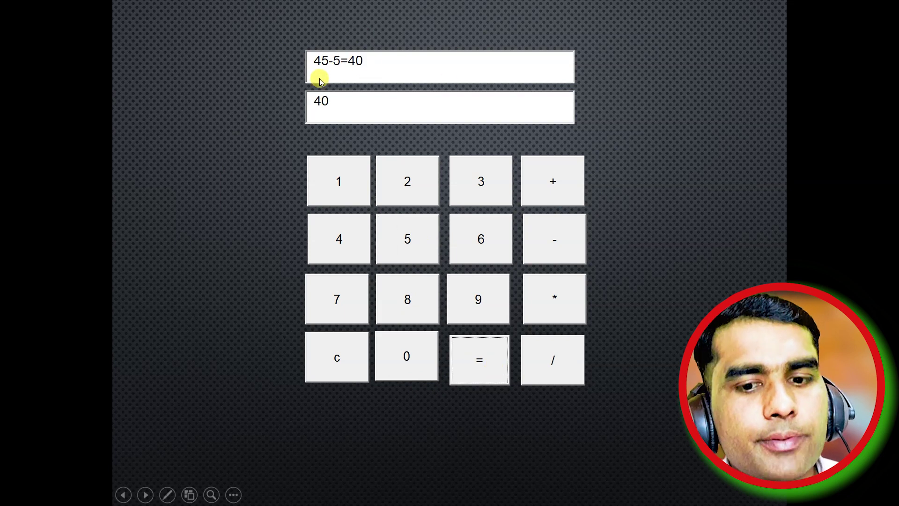
click(333, 359)
Compute 700/7=100, then clear the displays.
click(338, 298)
click(400, 367)
click(400, 368)
click(554, 358)
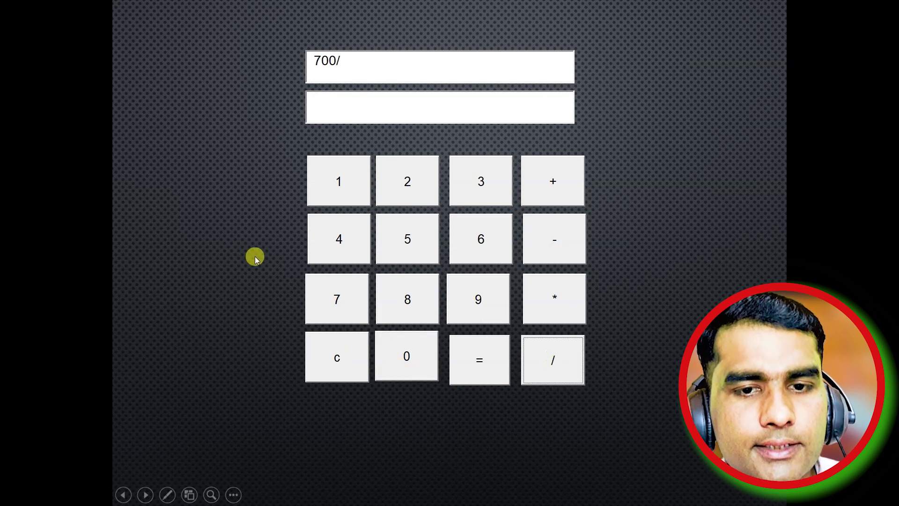
click(351, 291)
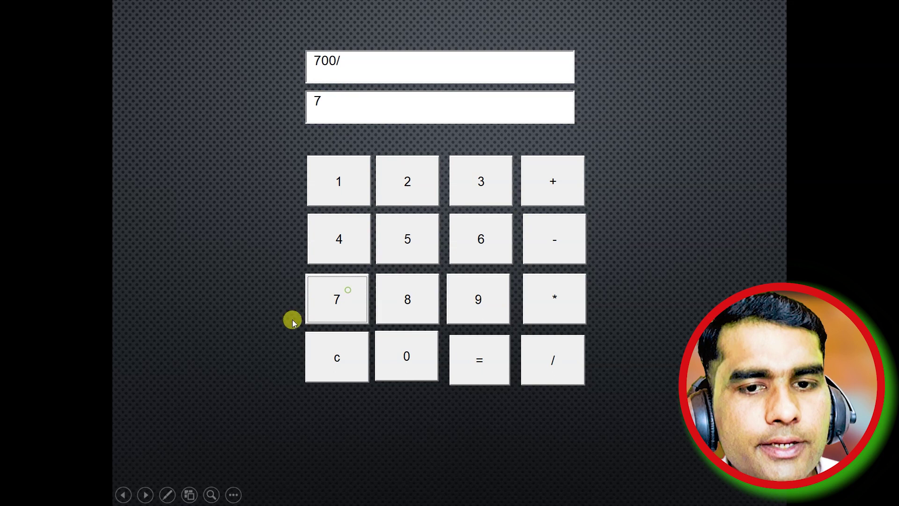
click(474, 368)
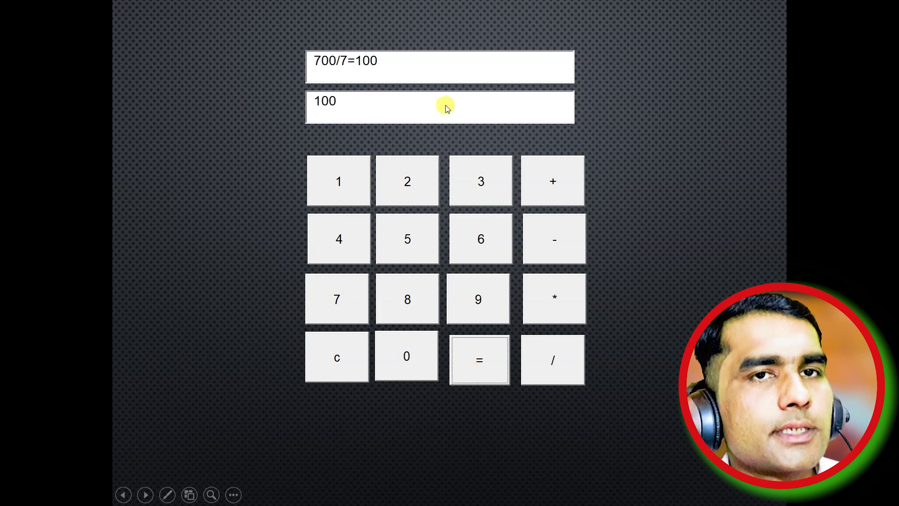
click(360, 362)
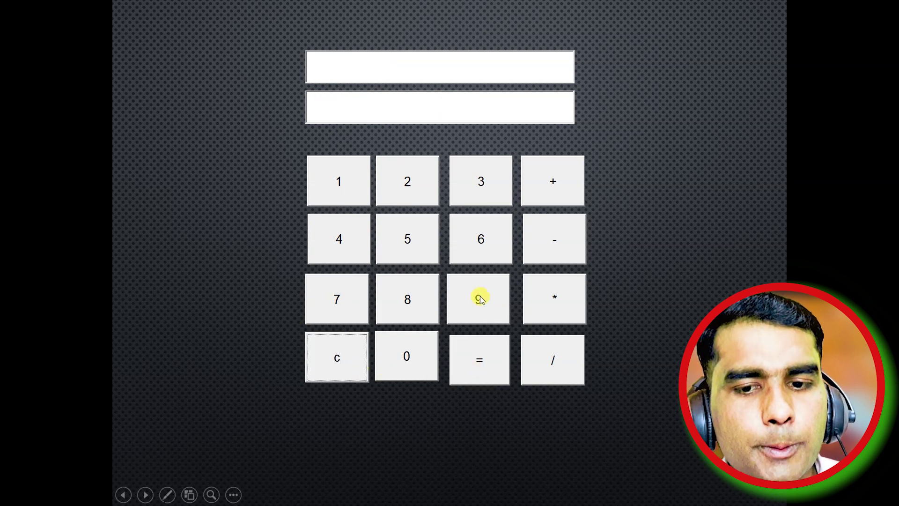
Compute 56*8=448 on the calculator.
click(434, 249)
click(476, 237)
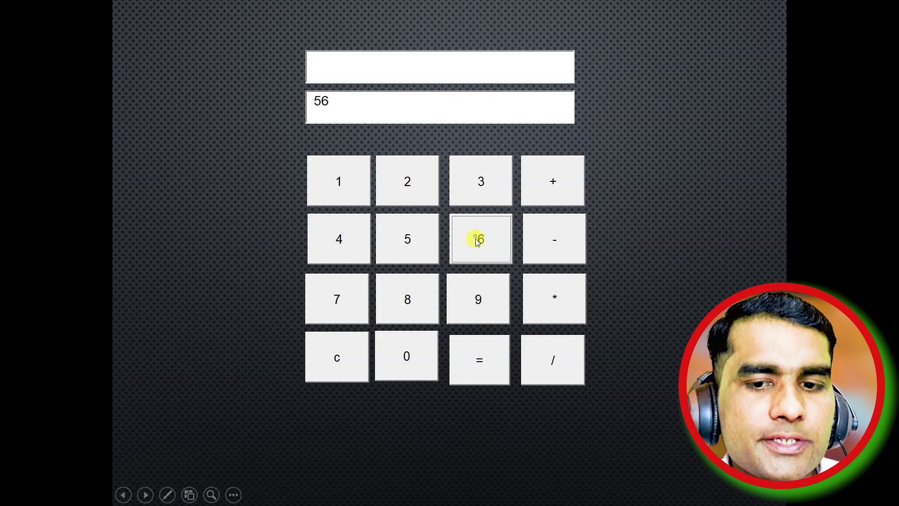
click(553, 304)
click(409, 302)
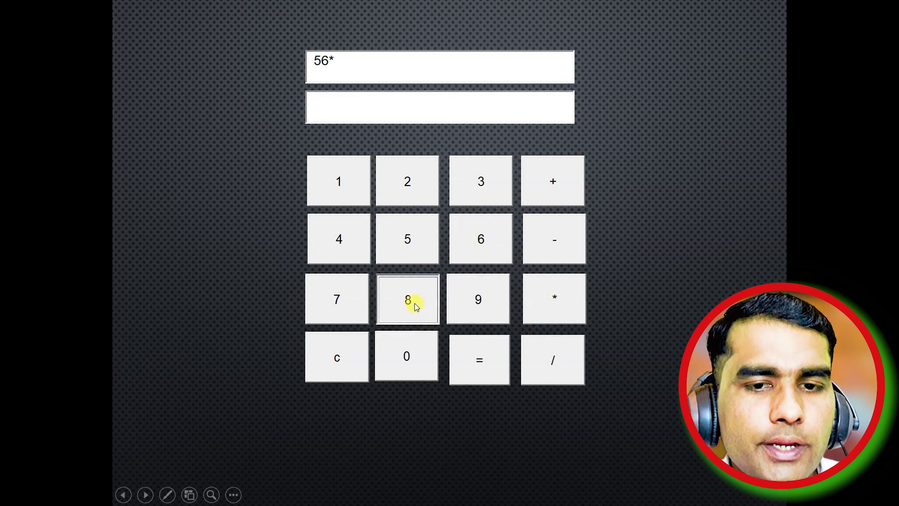
click(475, 365)
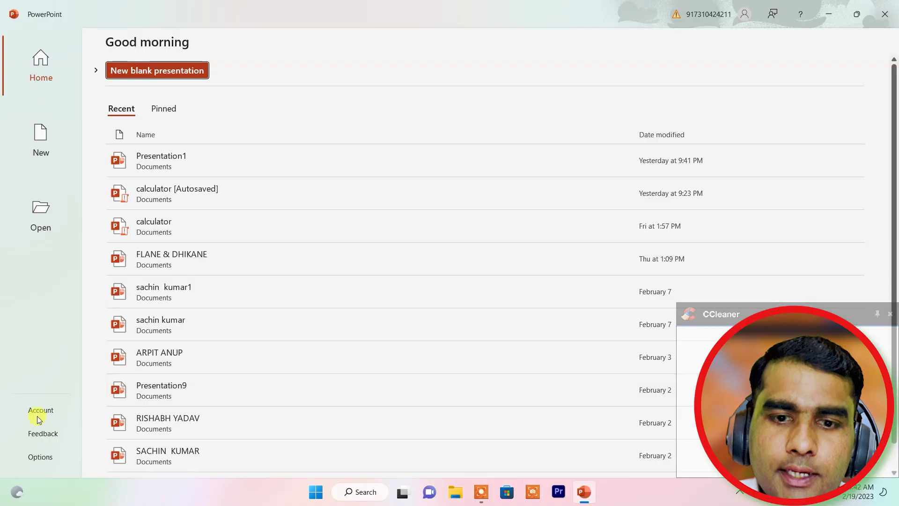
Create a new blank presentation and close the Get Genuine Office banner.
click(40, 138)
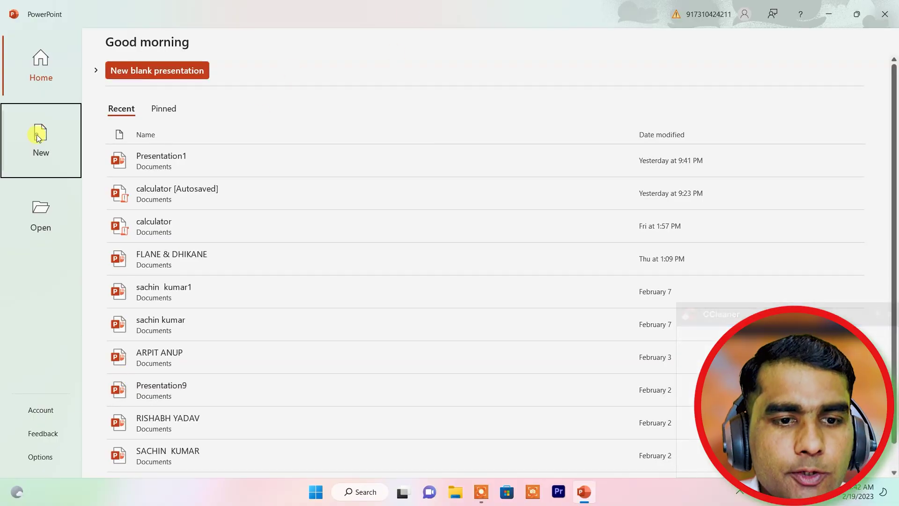
click(178, 125)
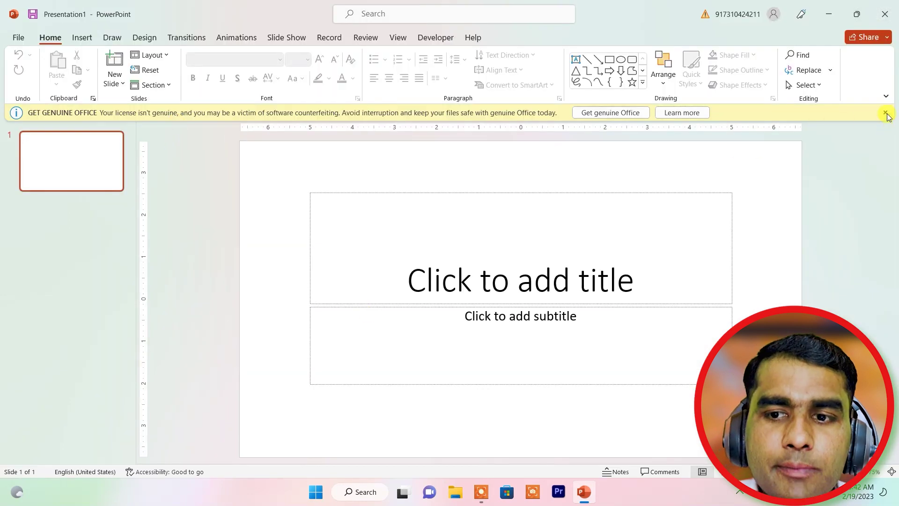
click(886, 114)
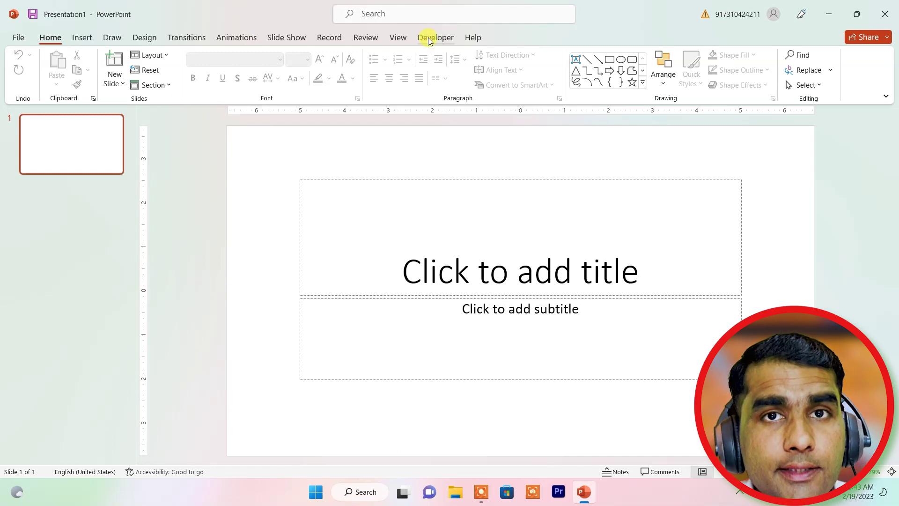
click(19, 38)
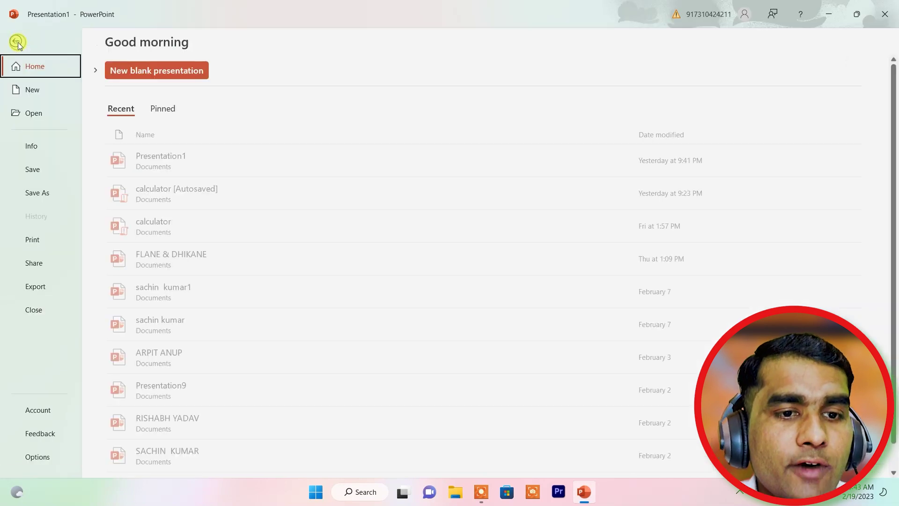
click(49, 456)
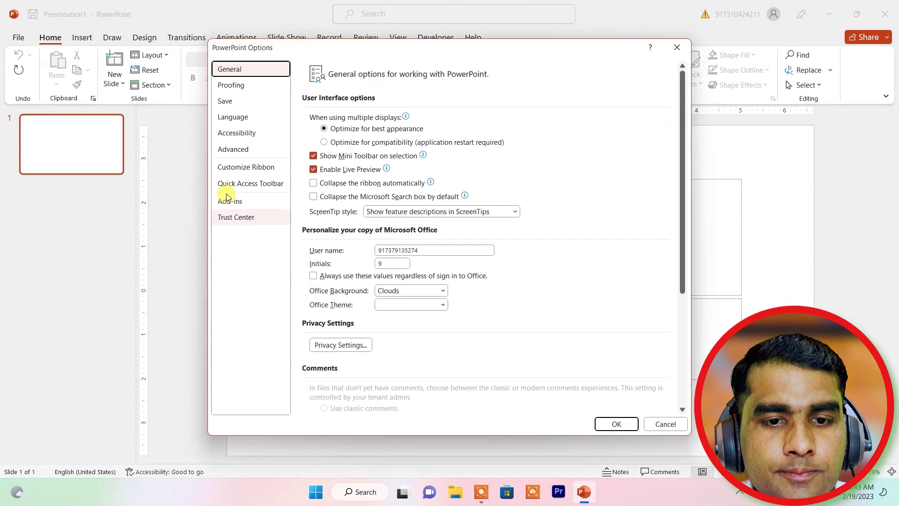
click(251, 172)
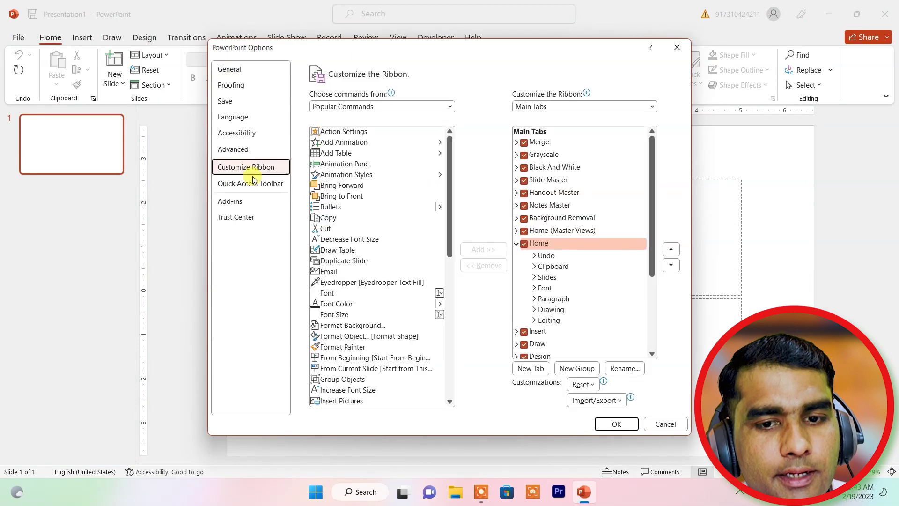
click(516, 246)
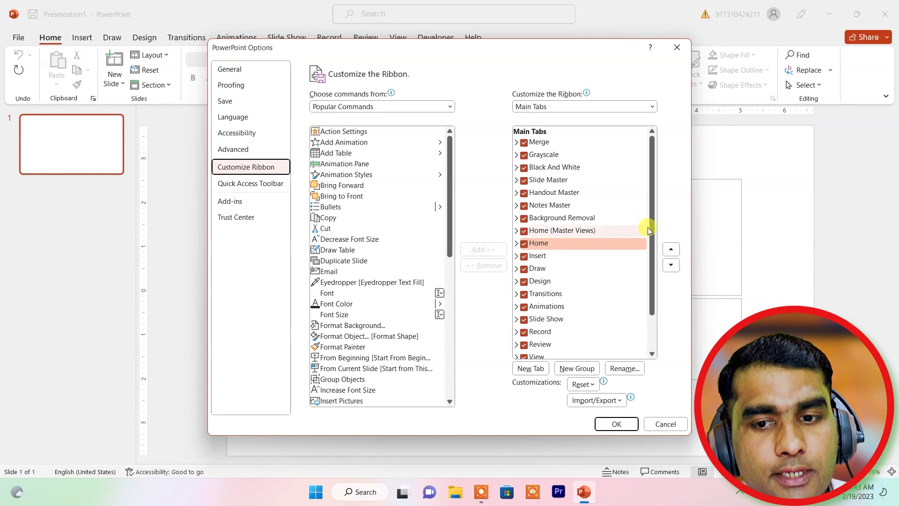
drag(651, 232, 651, 283)
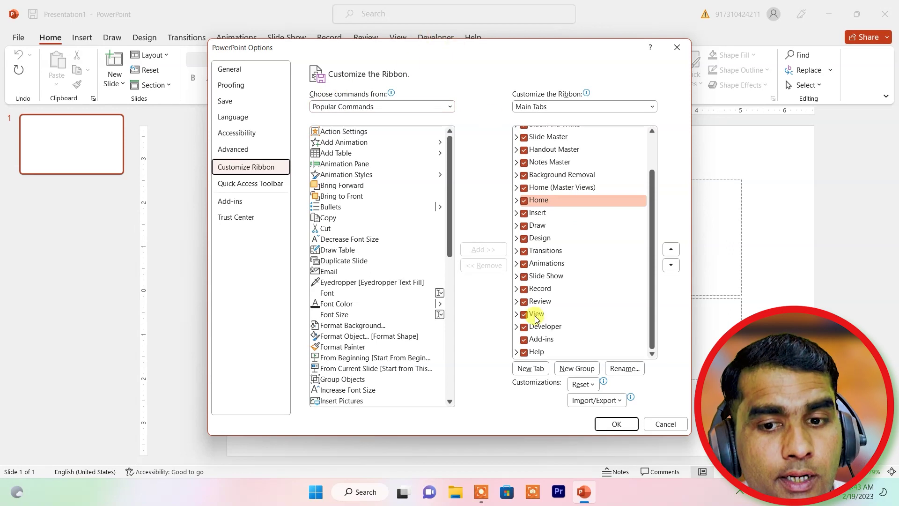
click(525, 328)
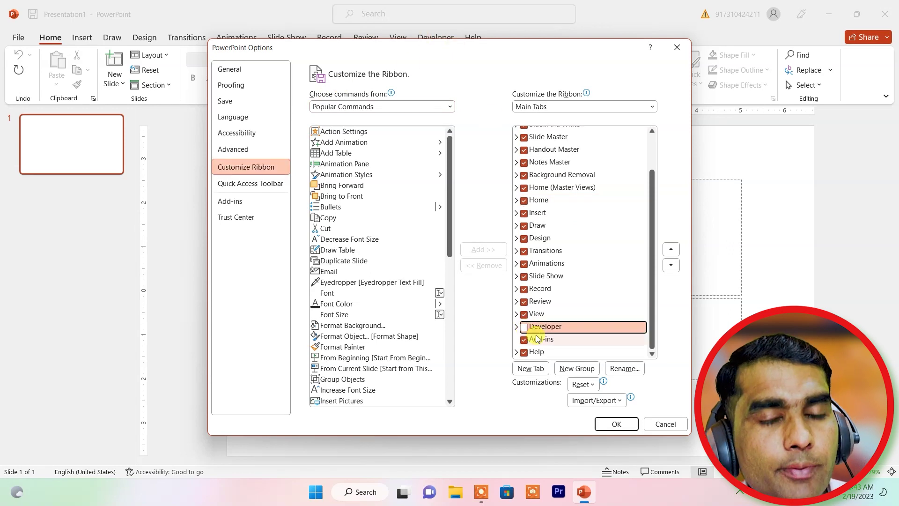
click(525, 326)
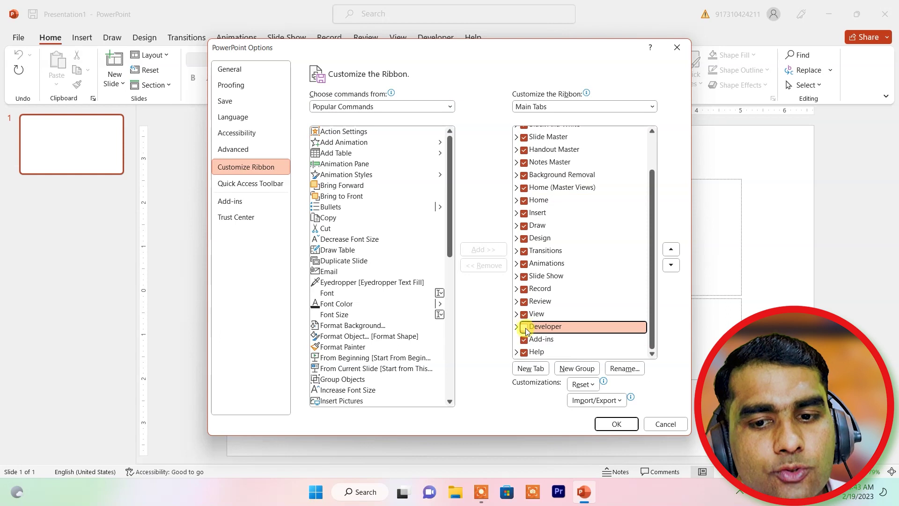
click(617, 423)
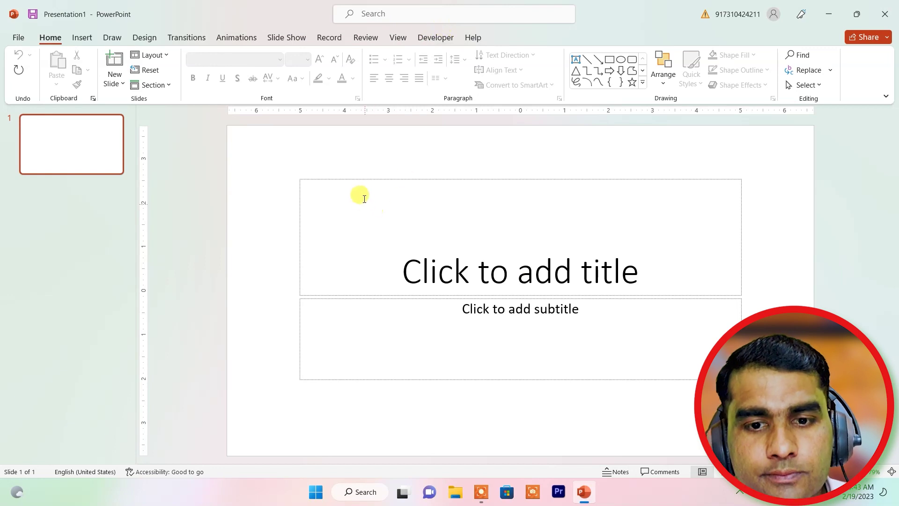
Delete the title and subtitle placeholders, leaving slide 1 empty.
click(380, 179)
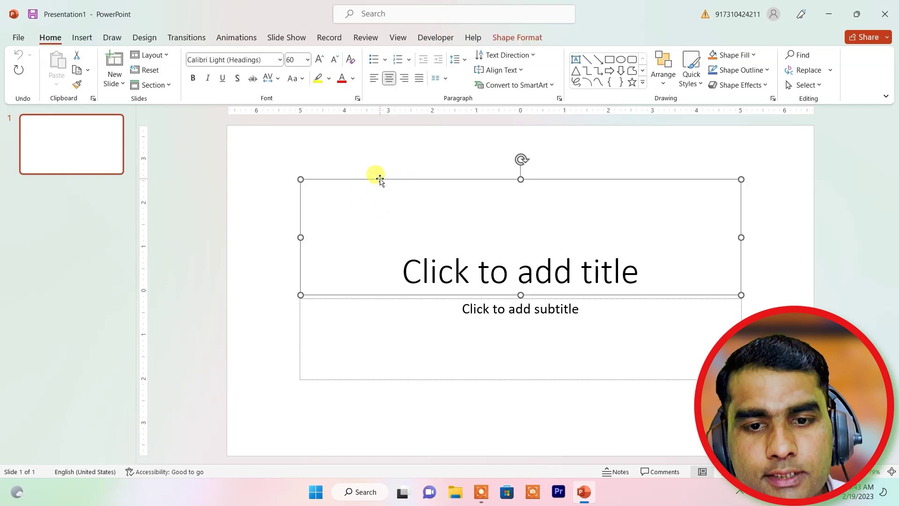
key(Delete)
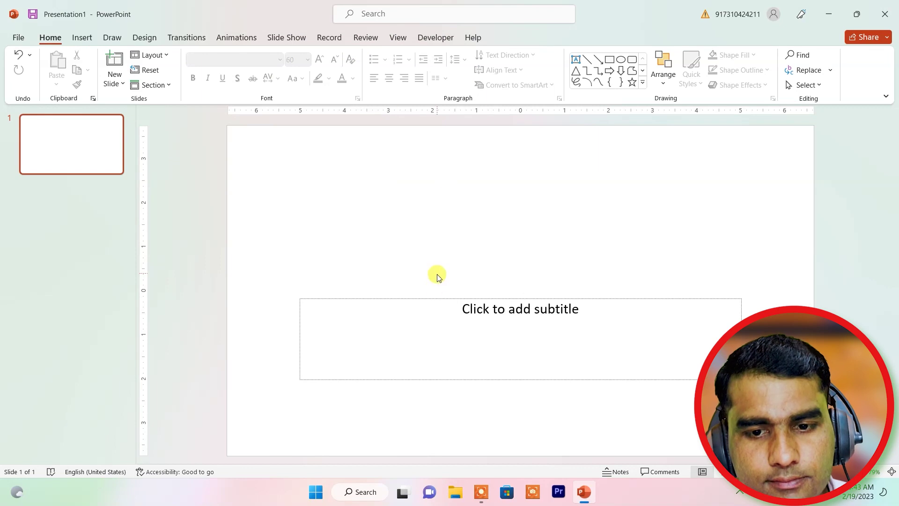
click(434, 297)
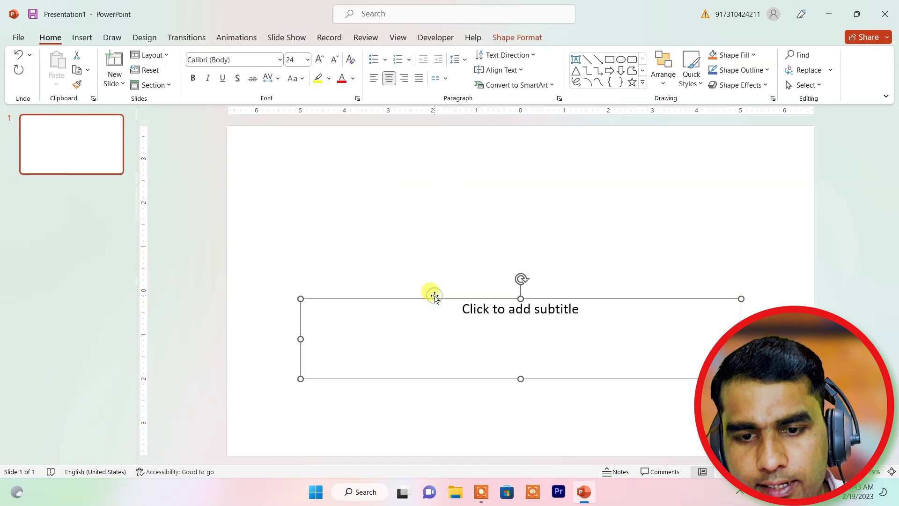
key(Delete)
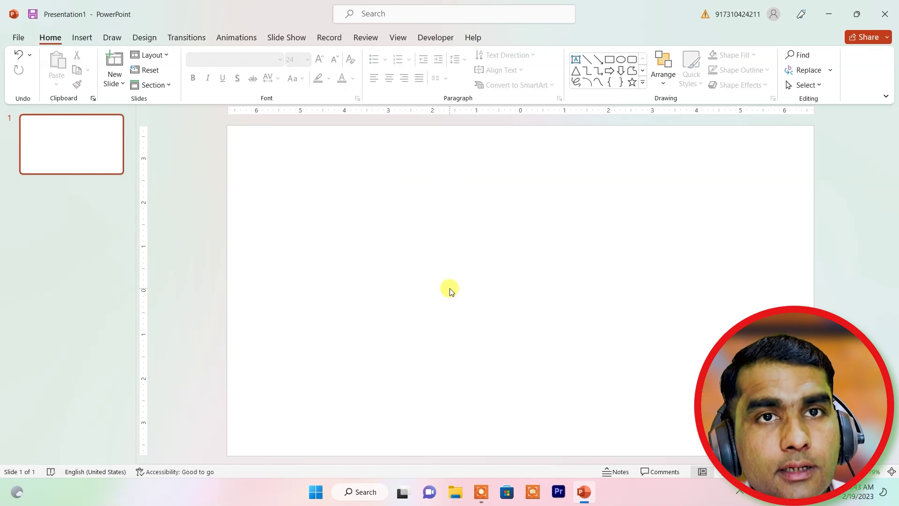
click(145, 37)
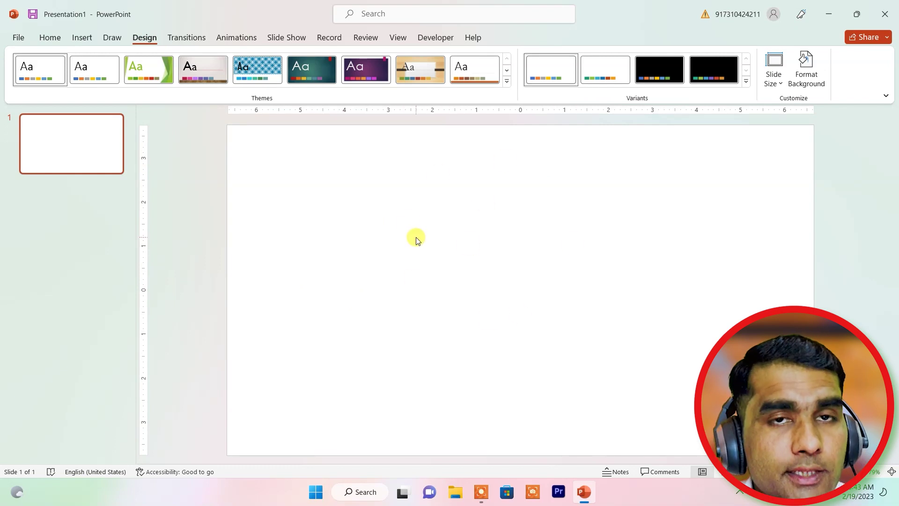
Change the slide size to Standard 4:3, scaling content to fit.
click(781, 84)
click(815, 108)
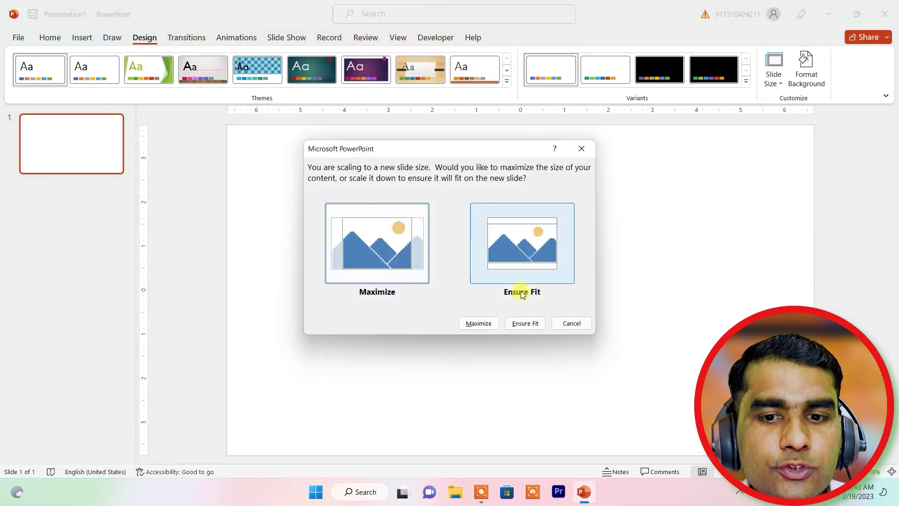
click(532, 273)
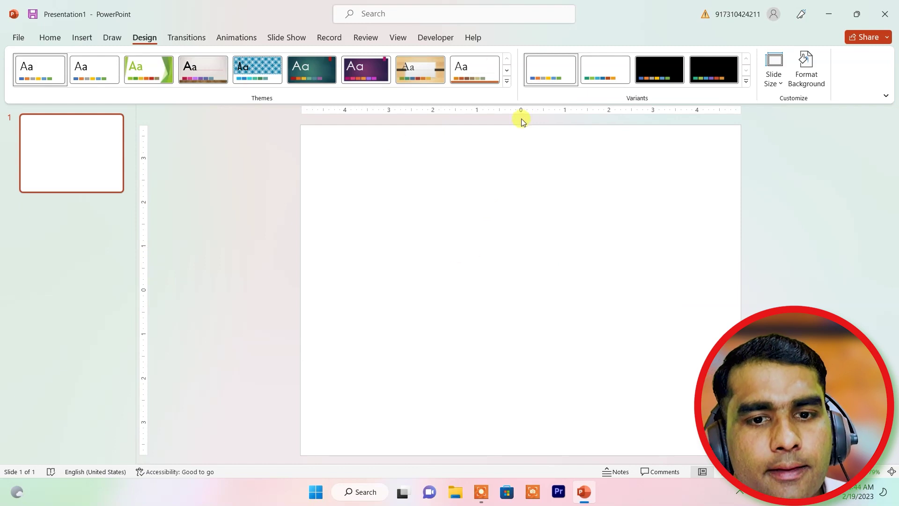
Apply the dark textured theme to the slide.
click(507, 83)
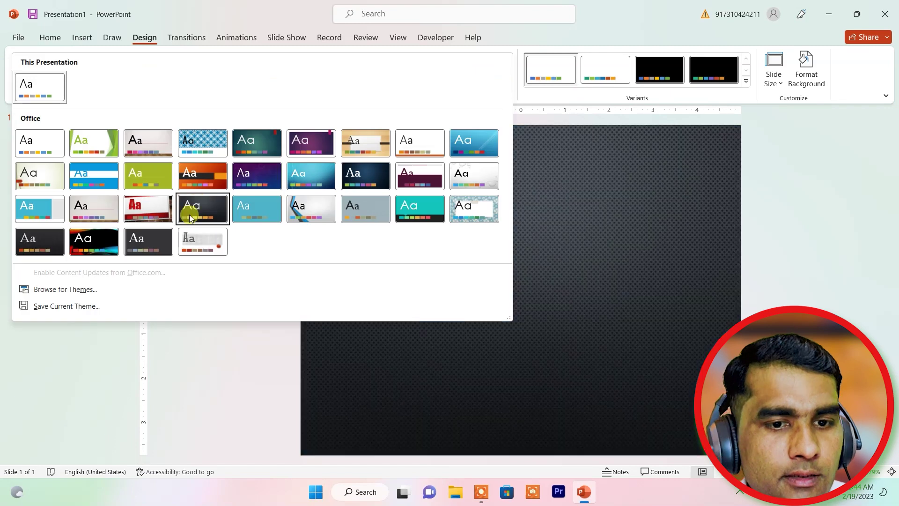
click(213, 219)
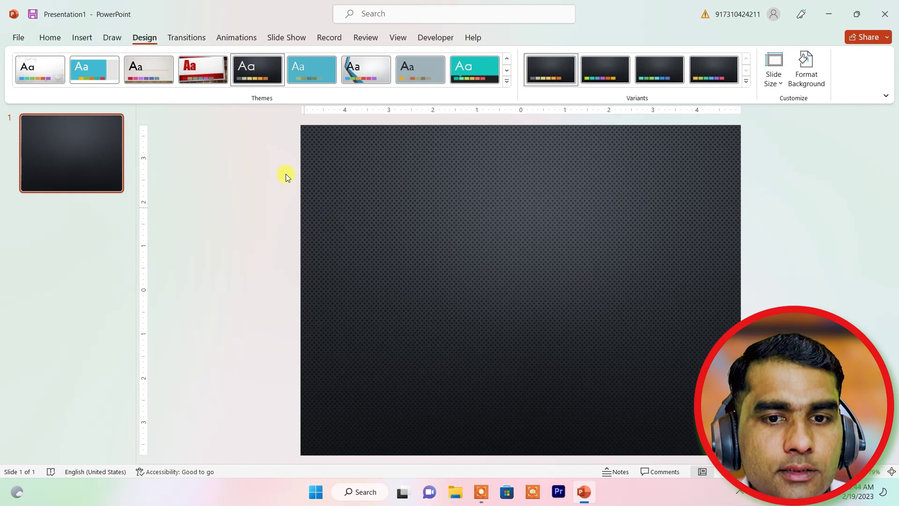
click(420, 41)
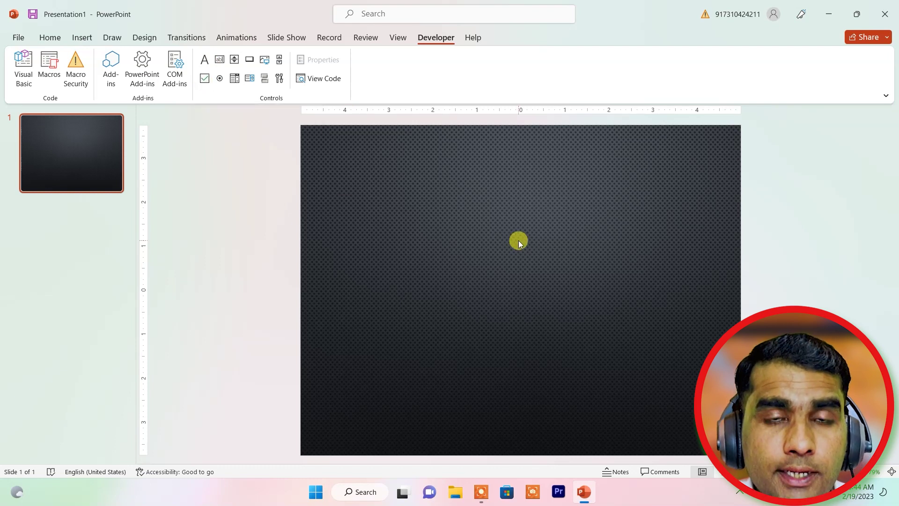
Draw an ActiveX text box near the slide top, enable ActiveX, and resize it.
click(219, 61)
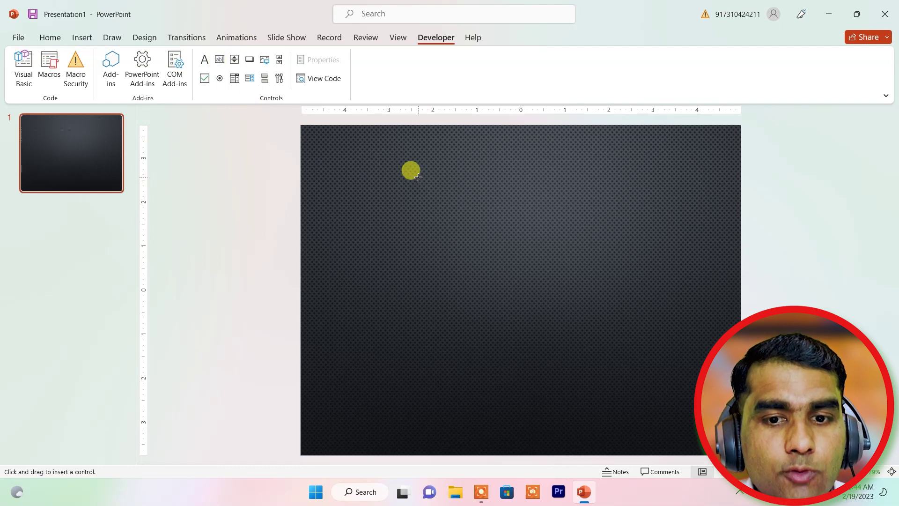
drag(418, 177, 579, 207)
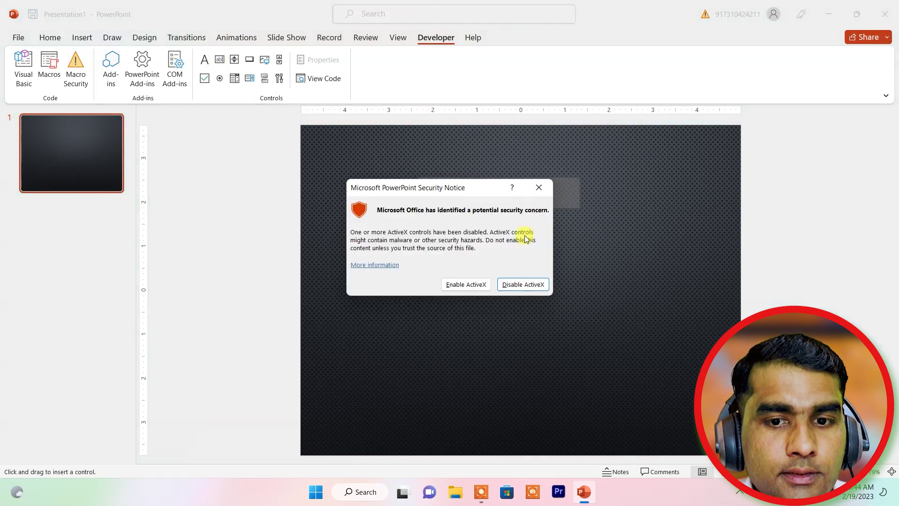
click(463, 286)
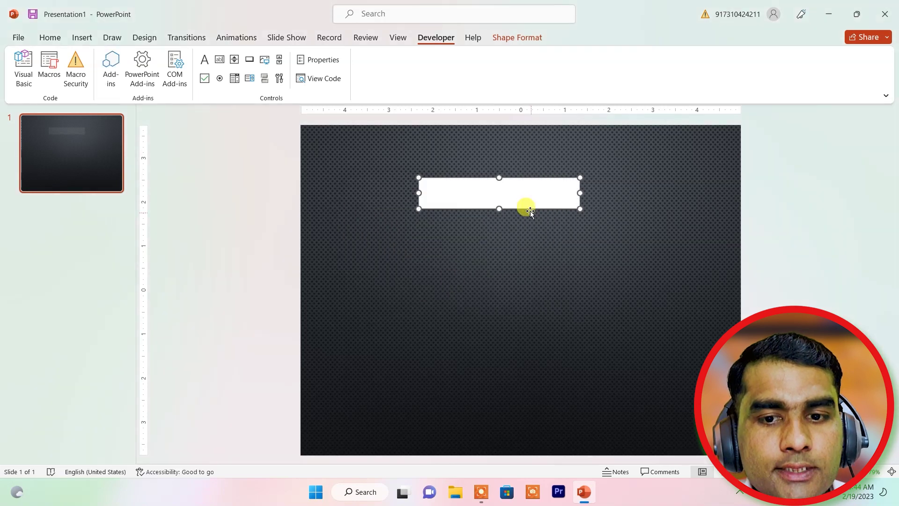
drag(527, 203, 534, 202)
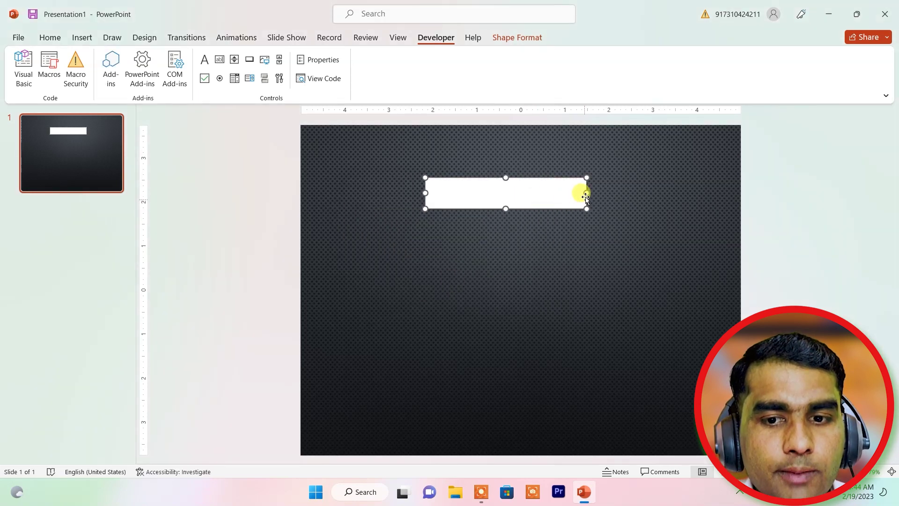
drag(586, 194, 603, 195)
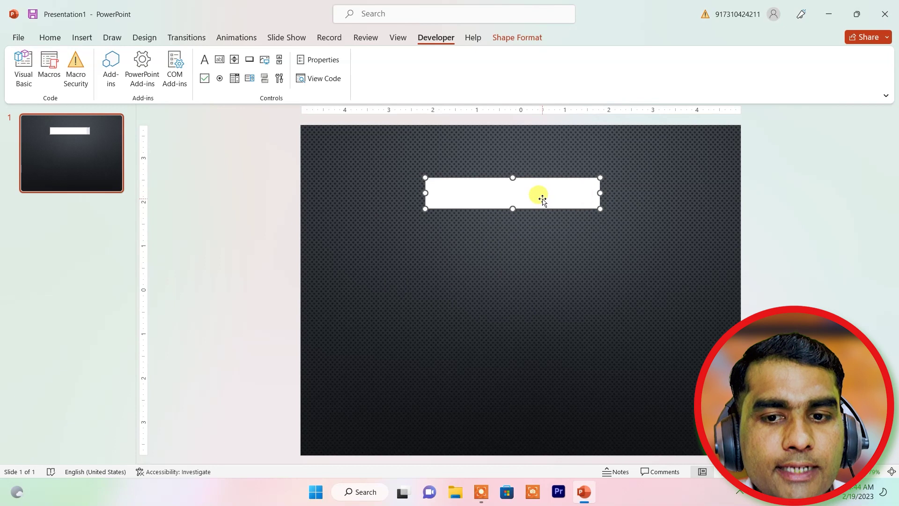
drag(539, 197, 538, 207)
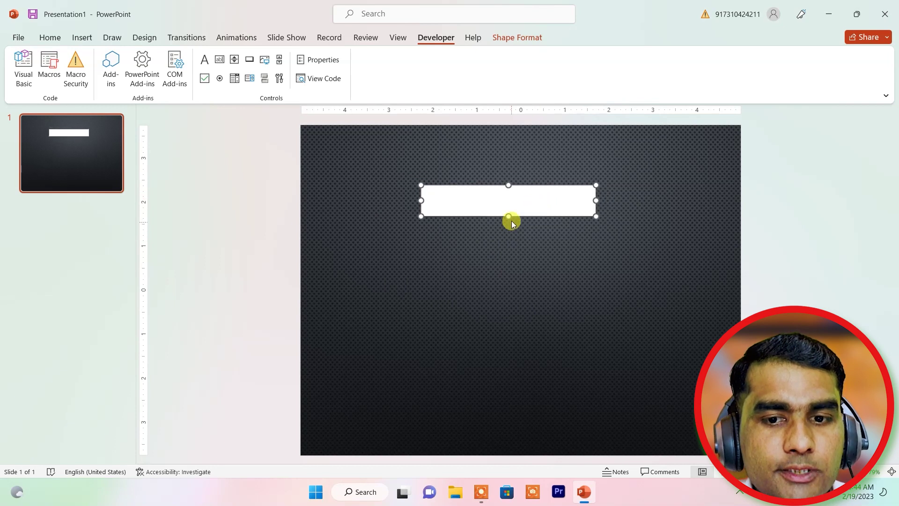
drag(510, 218, 510, 207)
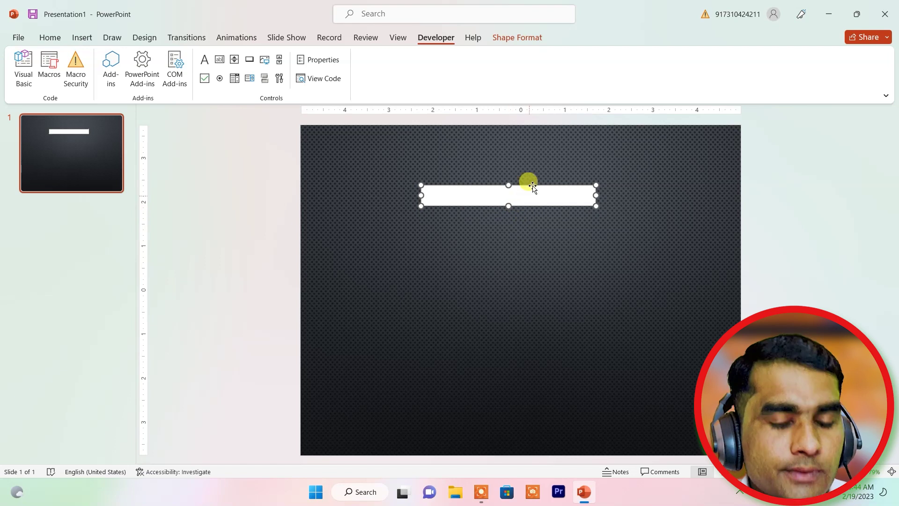
Duplicate the text box above the original and align the two boxes.
key(Escape)
drag(536, 199, 534, 174)
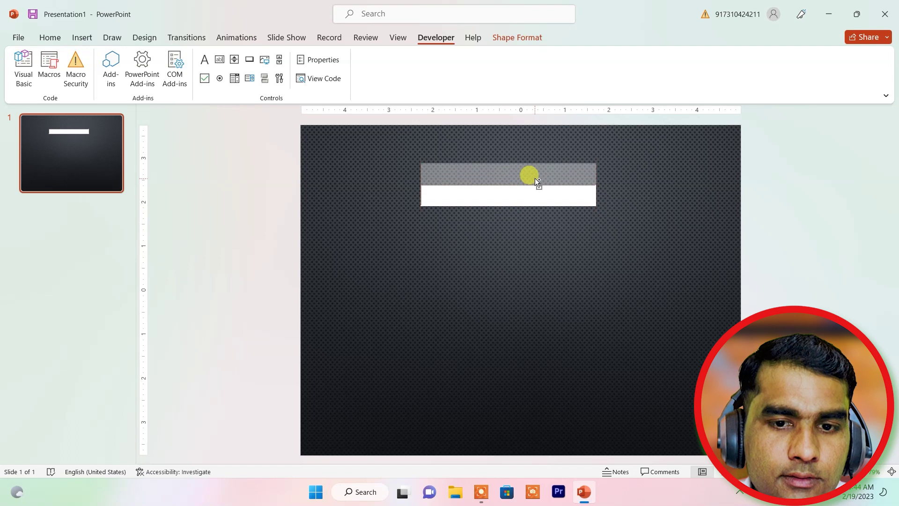
drag(535, 175, 535, 172)
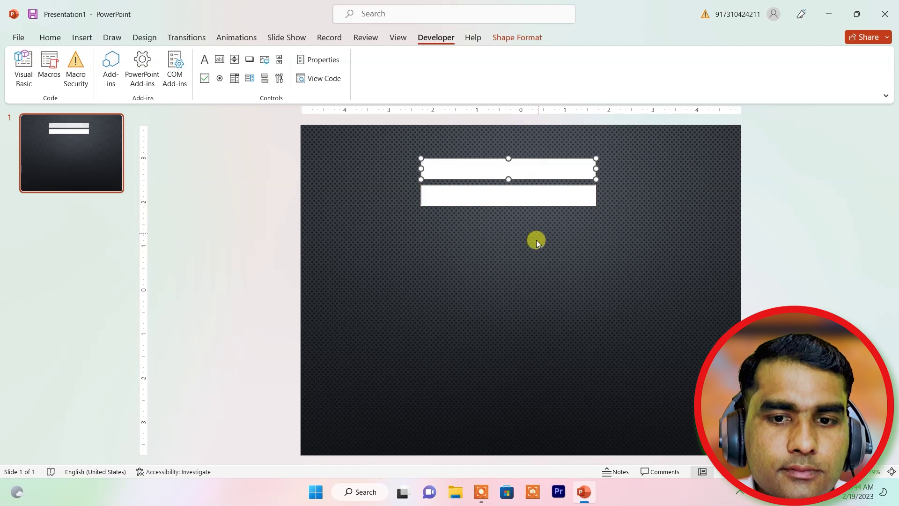
click(535, 243)
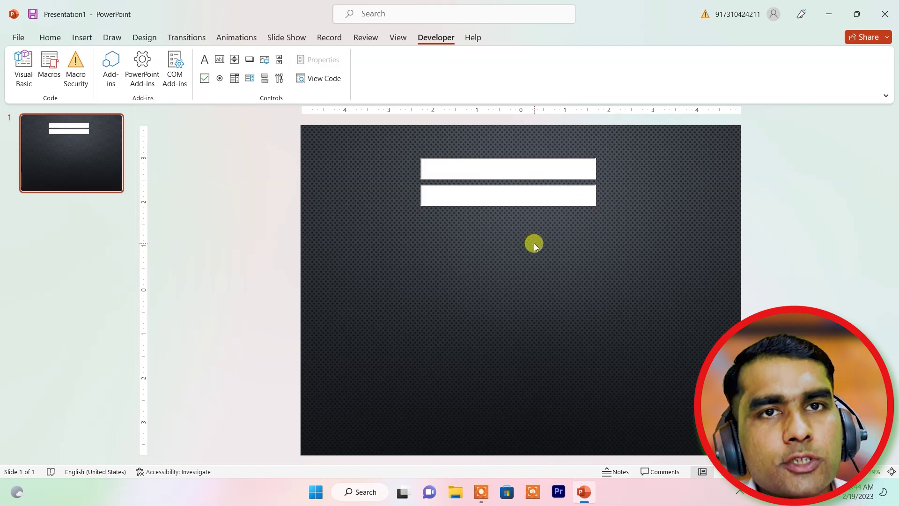
click(520, 198)
click(534, 167)
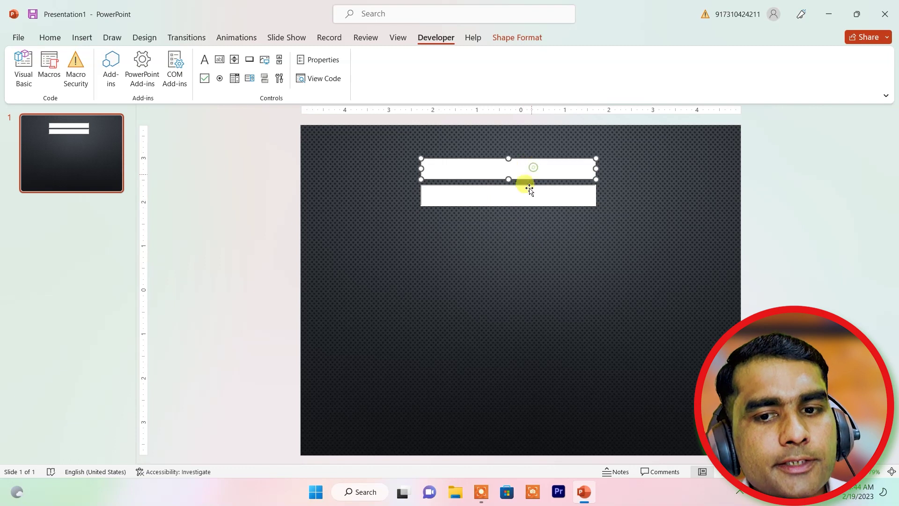
click(507, 271)
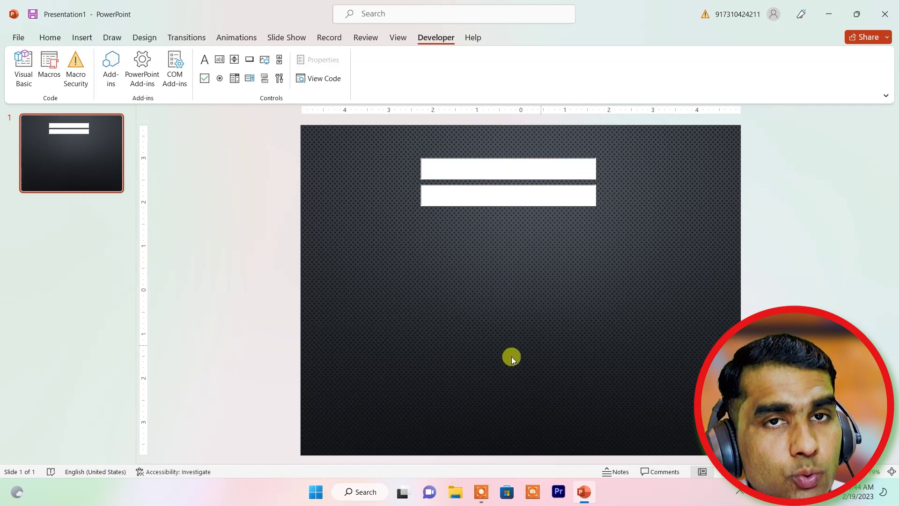
click(585, 186)
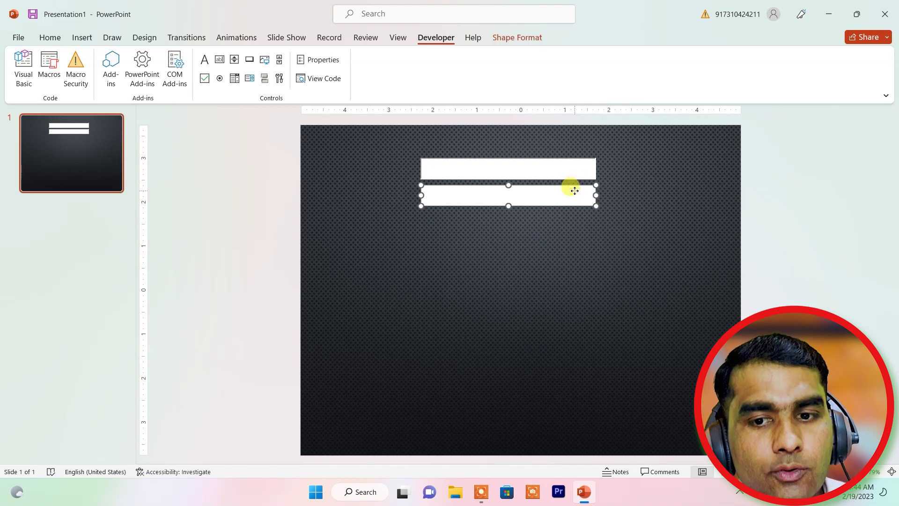
drag(572, 193, 574, 173)
click(569, 178)
click(549, 275)
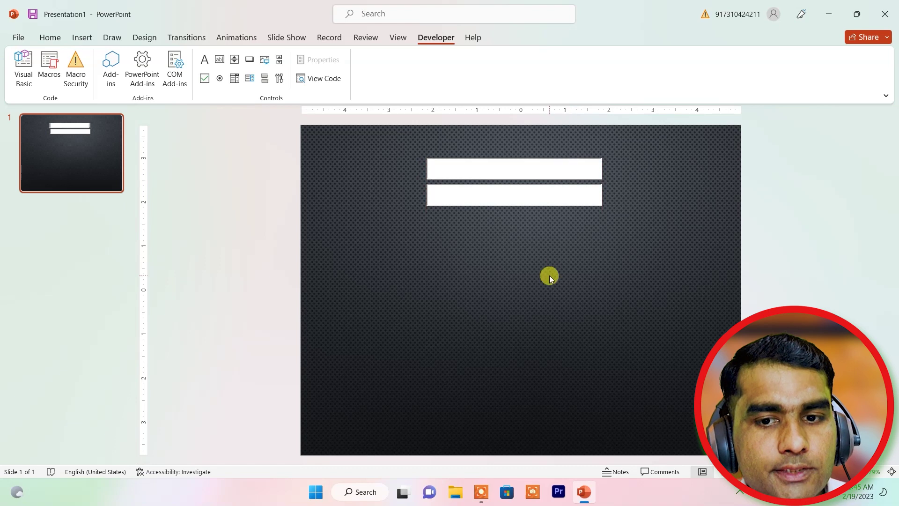
click(248, 62)
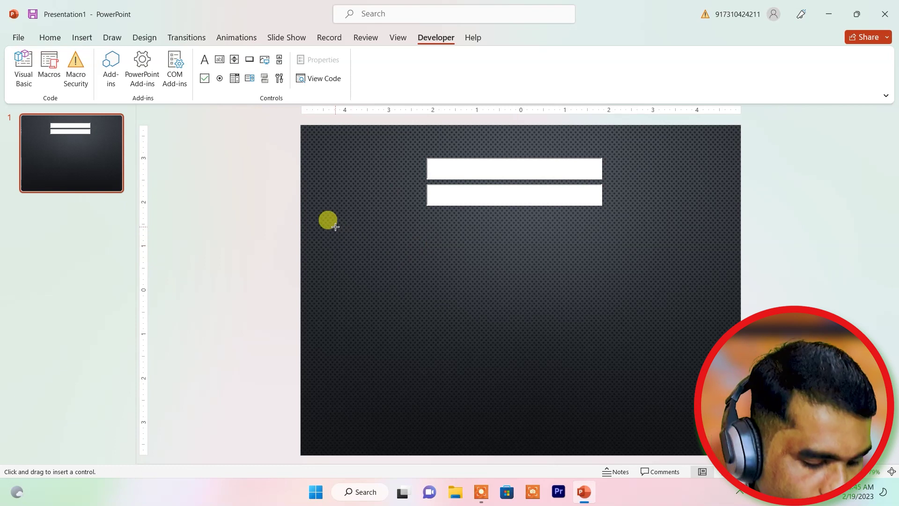
Draw a command button and copy it into two rows of four beneath the displays.
drag(335, 227, 385, 257)
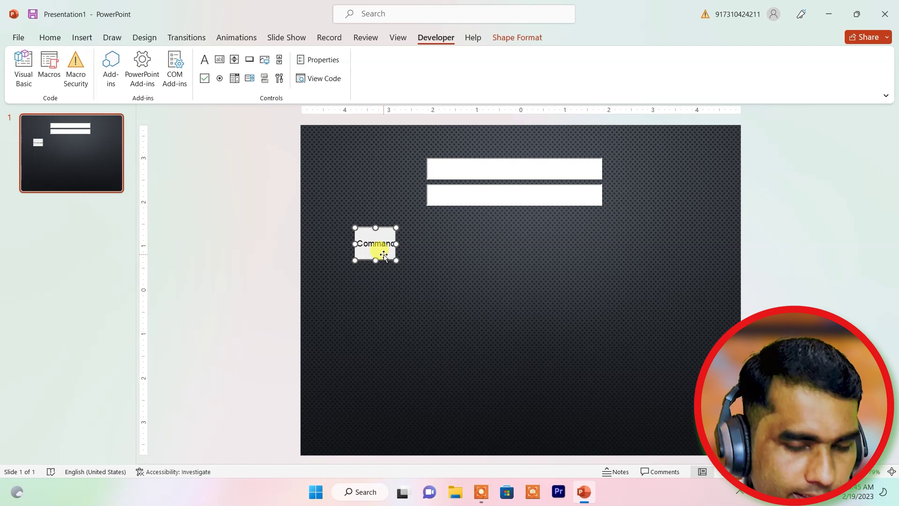
ctrl+drag(383, 257, 524, 248)
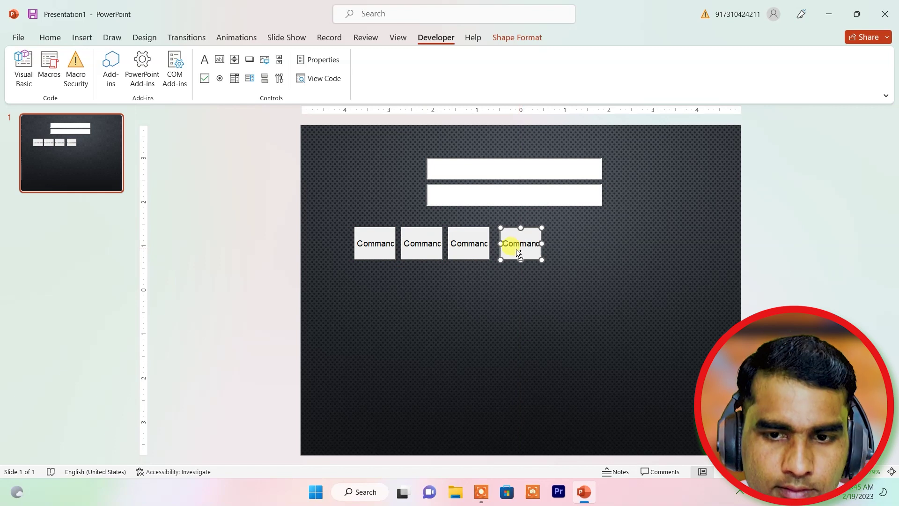
mouse_move(515, 247)
ctrl+mouse_down()
mouse_move(594, 252)
mouse_move(580, 248)
ctrl+mouse_up()
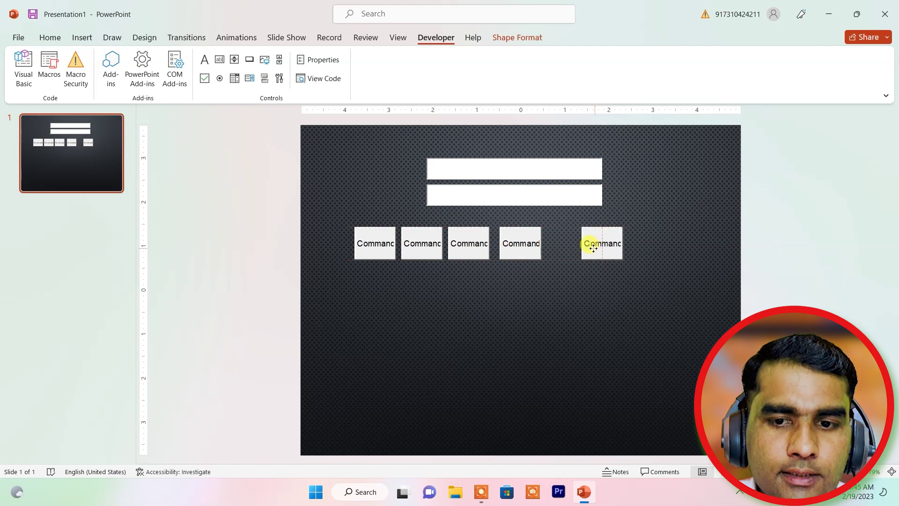
drag(518, 247, 539, 248)
click(475, 249)
drag(476, 249, 494, 247)
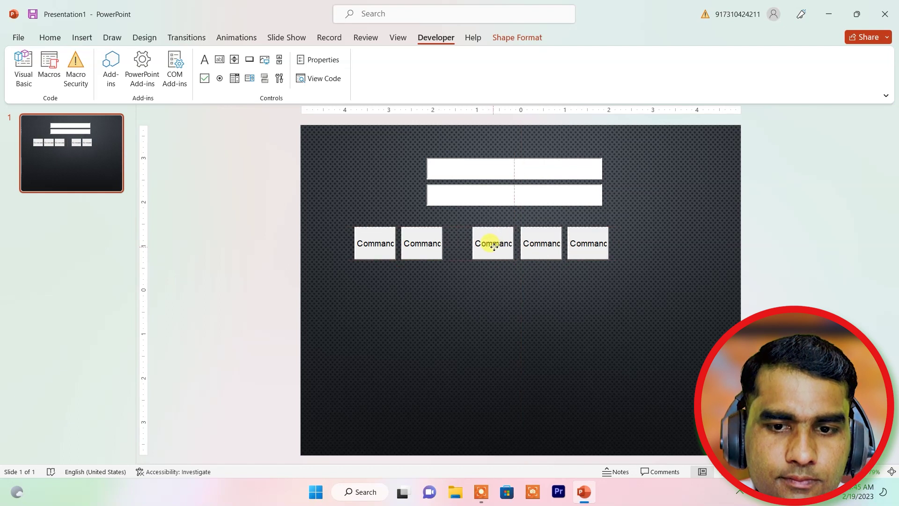
drag(422, 246, 459, 246)
click(375, 247)
mouse_move(375, 247)
mouse_down()
mouse_move(453, 294)
mouse_move(449, 288)
mouse_move(542, 287)
mouse_up()
drag(542, 286, 585, 288)
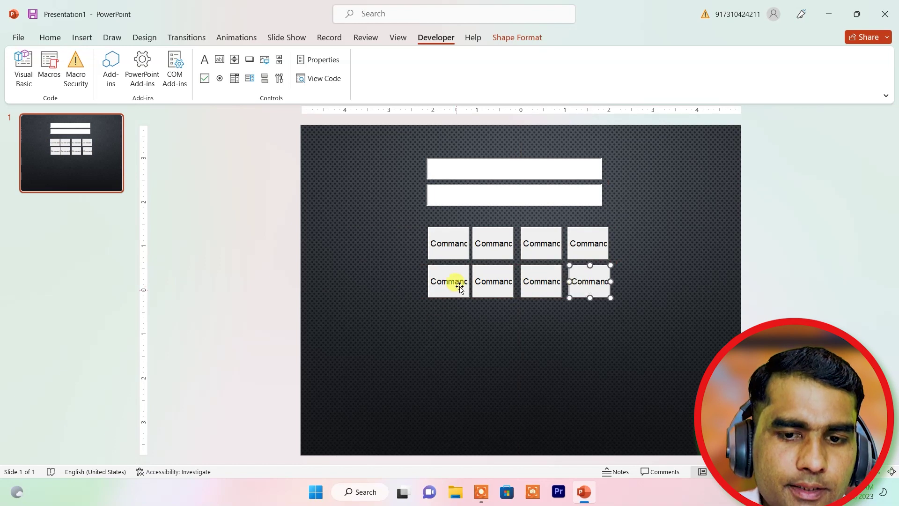
click(442, 253)
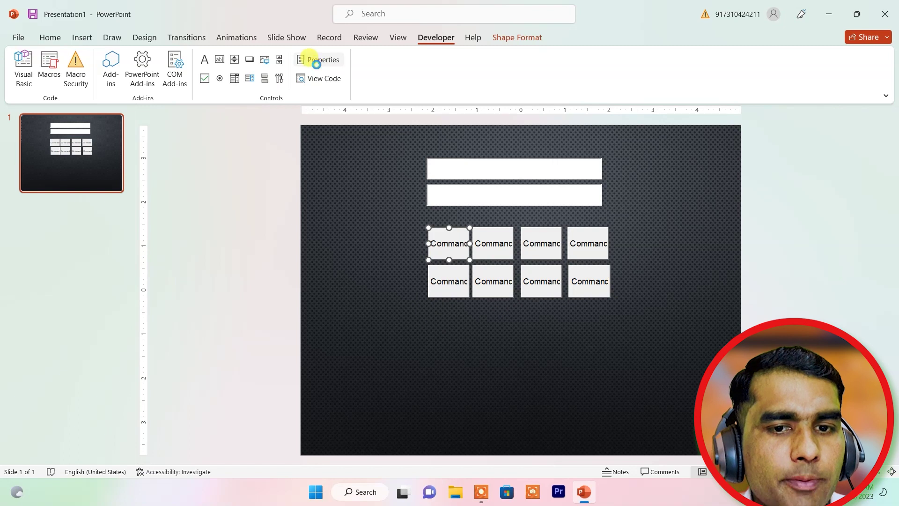
In the Properties panel, edit the Caption of the first two keypad buttons.
click(317, 61)
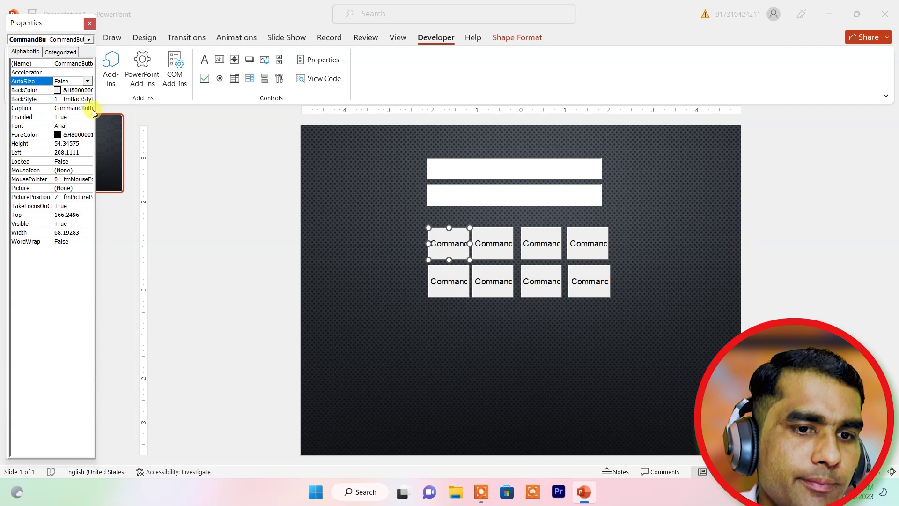
click(83, 107)
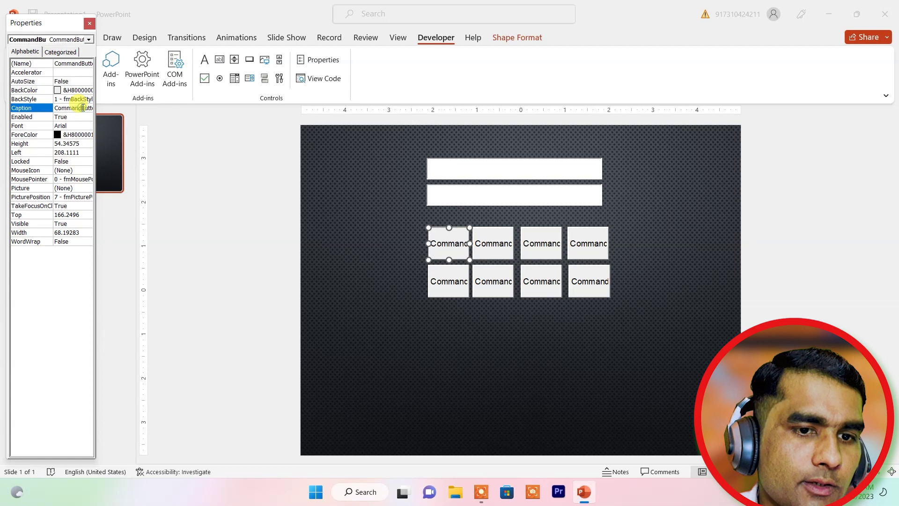
click(83, 108)
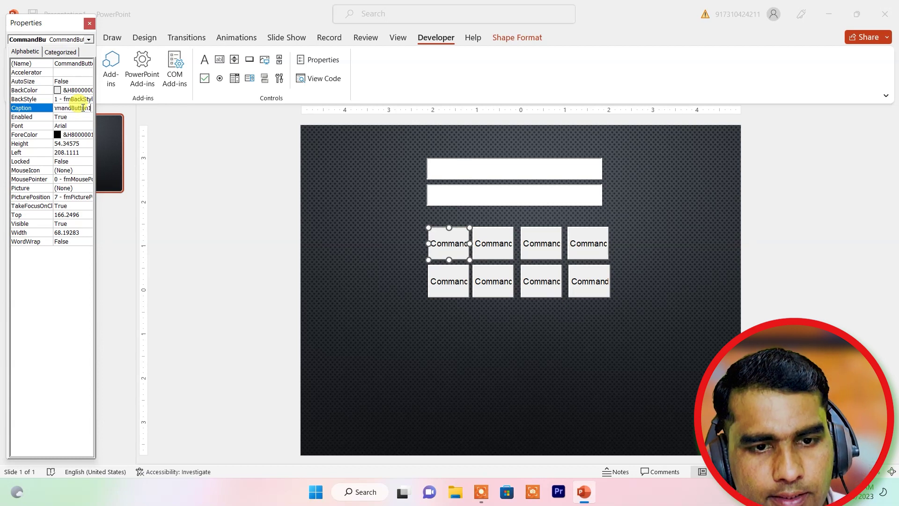
double_click(83, 108)
key(BackSpace)
text(1)
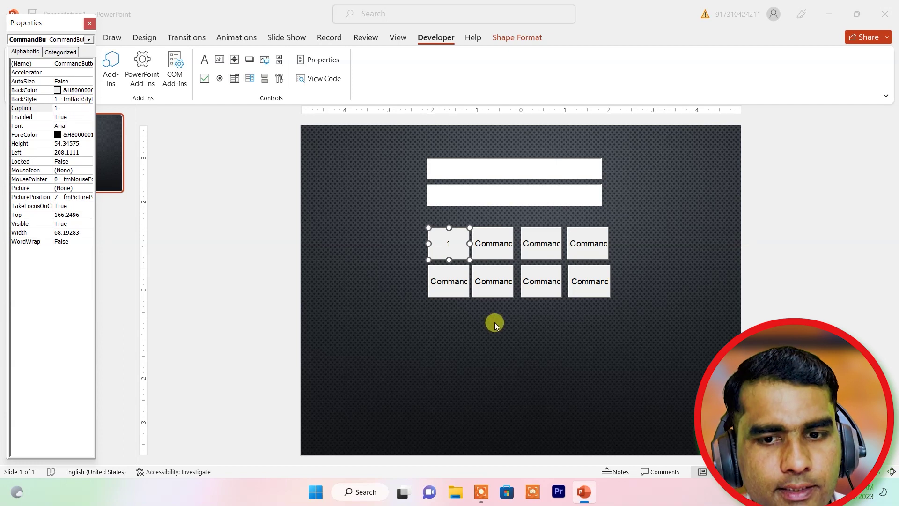
click(482, 252)
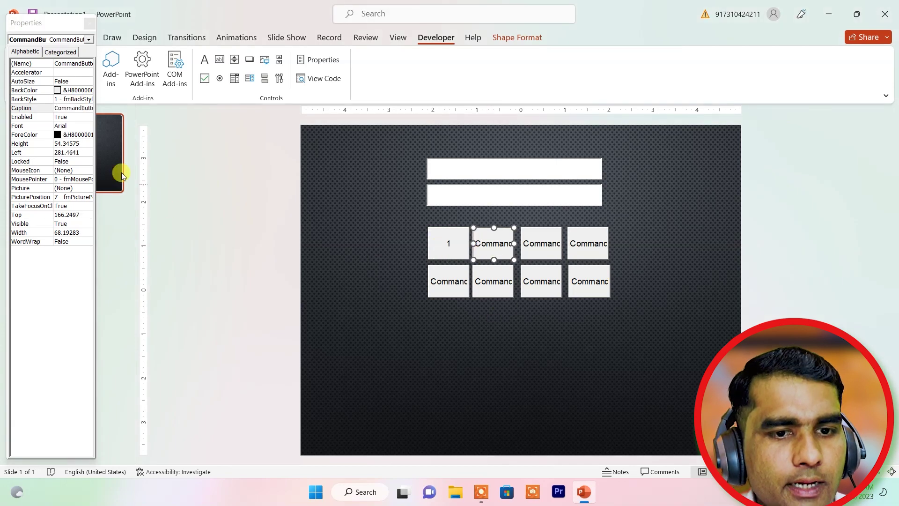
click(75, 109)
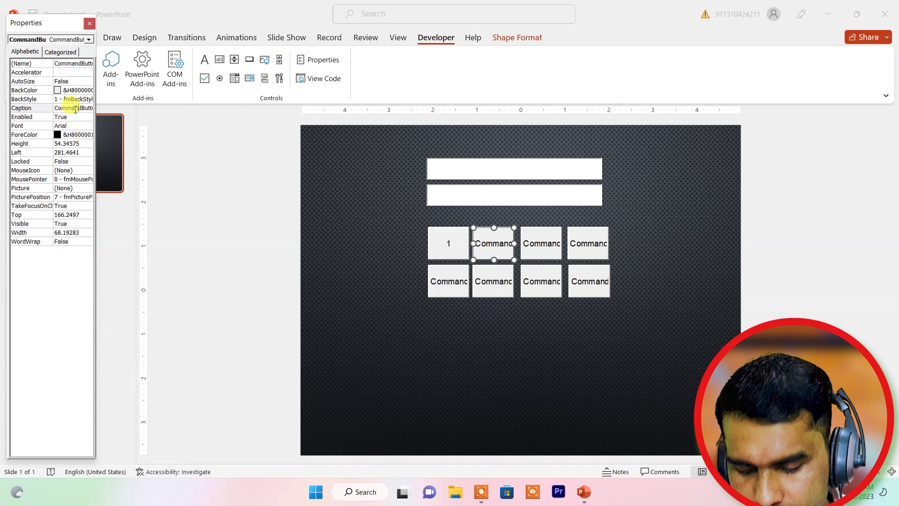
double_click(75, 108)
text(Co)
text(2)
Caption the next buttons 3, + and 4, then close the Properties panel.
click(541, 243)
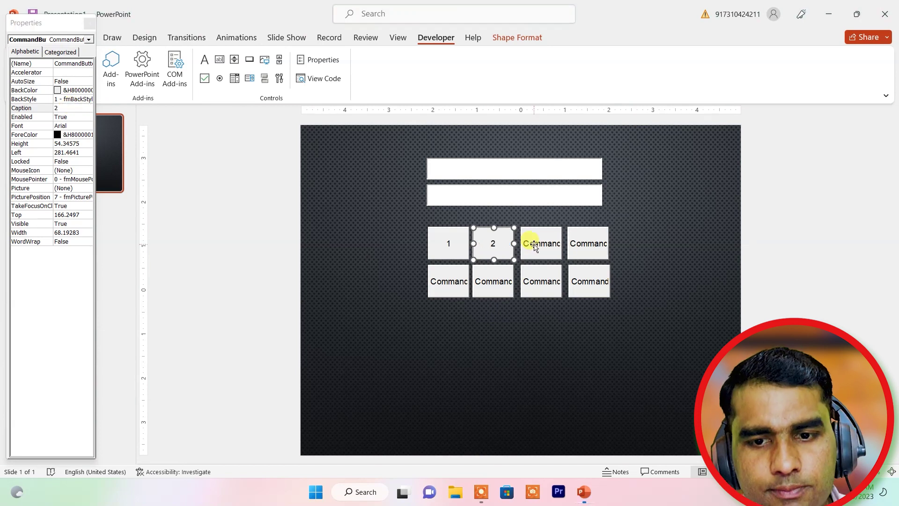
click(76, 108)
text(3)
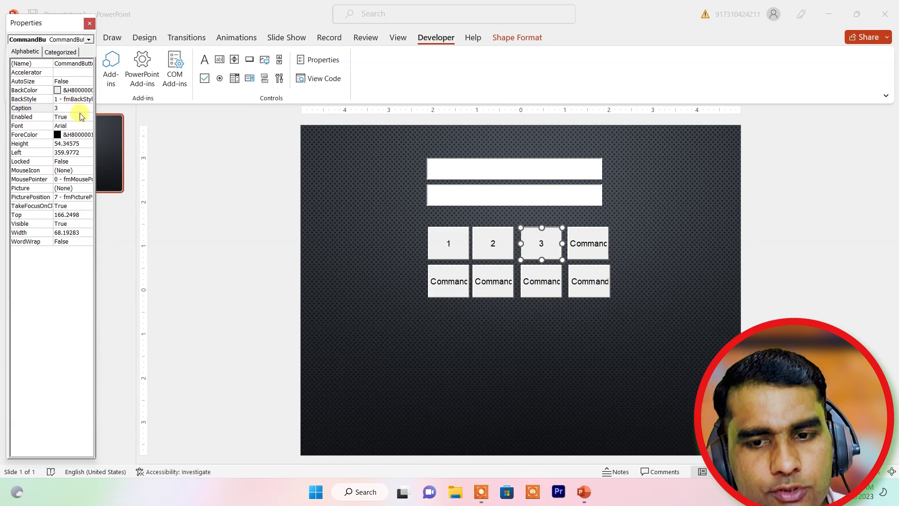
click(591, 243)
double_click(75, 108)
text(+)
click(449, 281)
click(75, 107)
double_click(75, 108)
text(4)
click(493, 281)
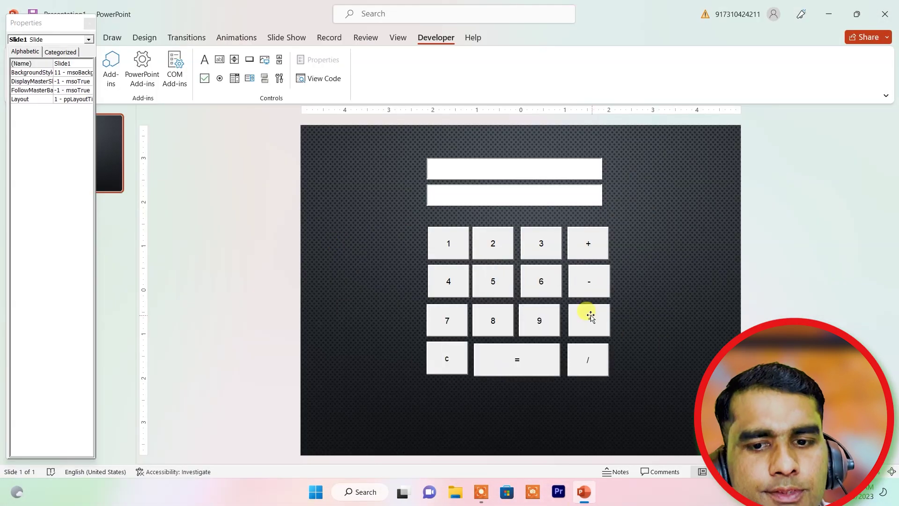
click(89, 23)
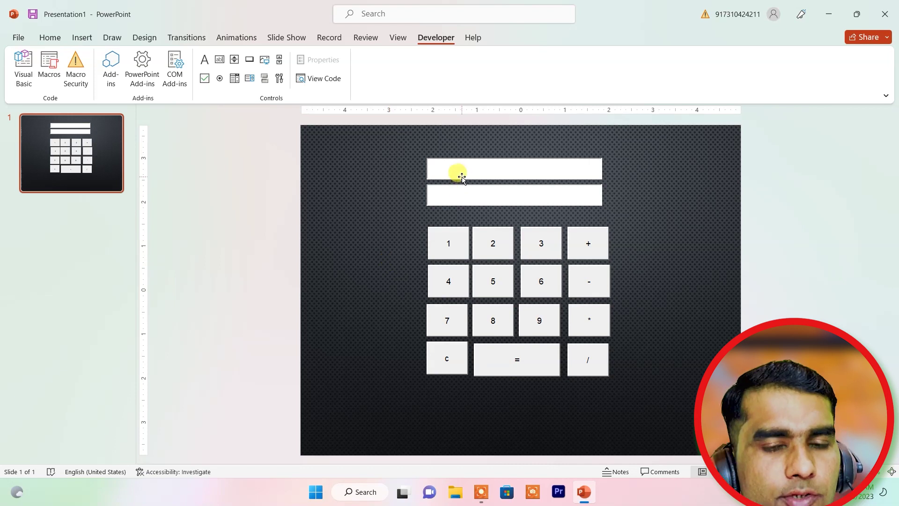
In CommandButton2_Click, write If TextBox1.Text = "" Then TextBox1.Text = 1.
double_click(455, 251)
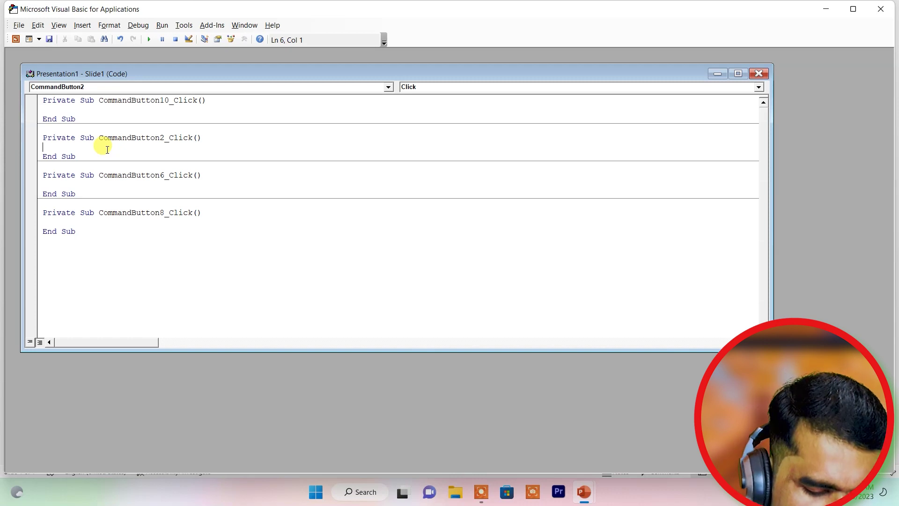
text(if te)
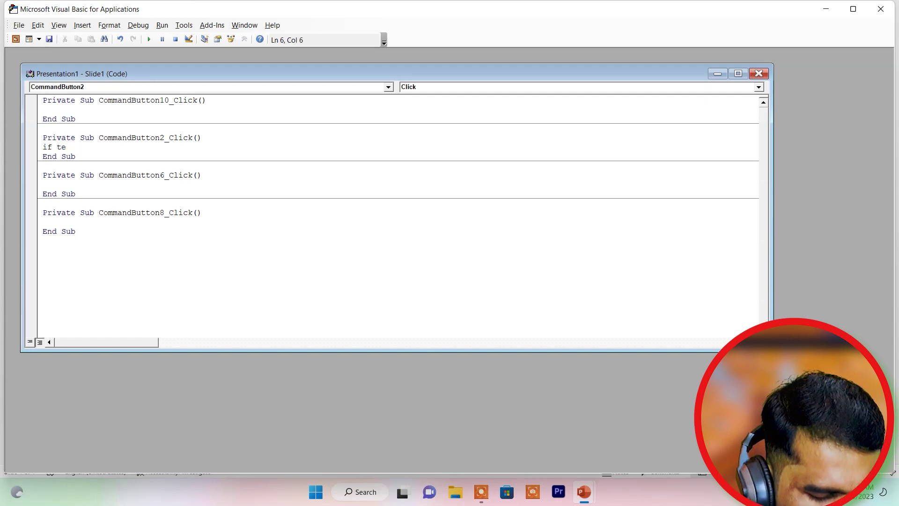
text(xtbox1)
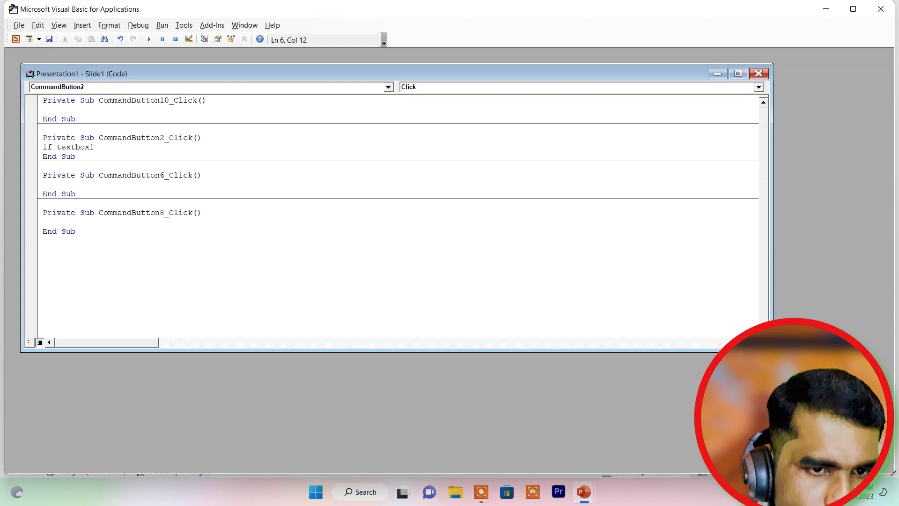
text(.tex)
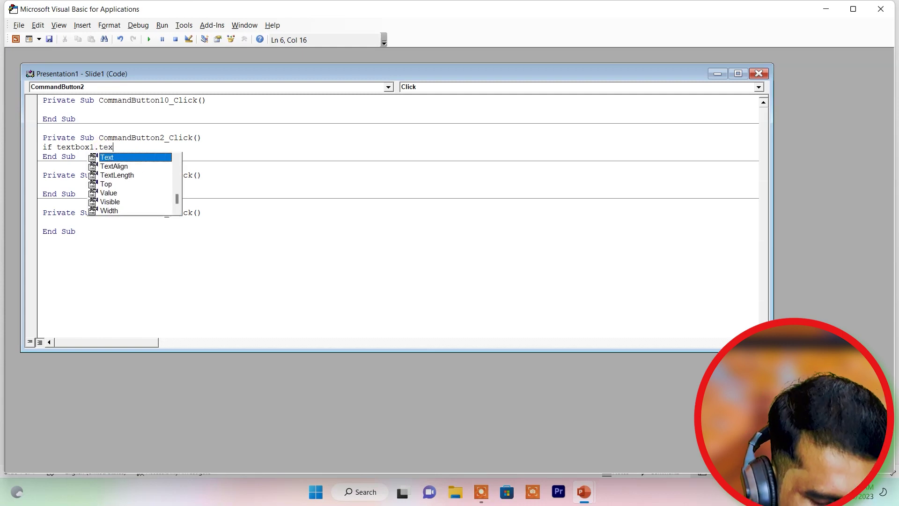
text(=)
text(")
text( then)
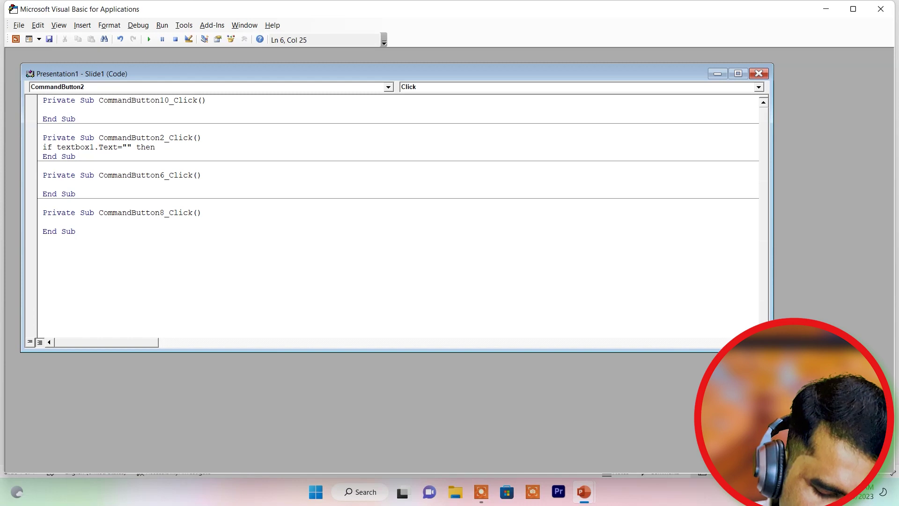
key(Return)
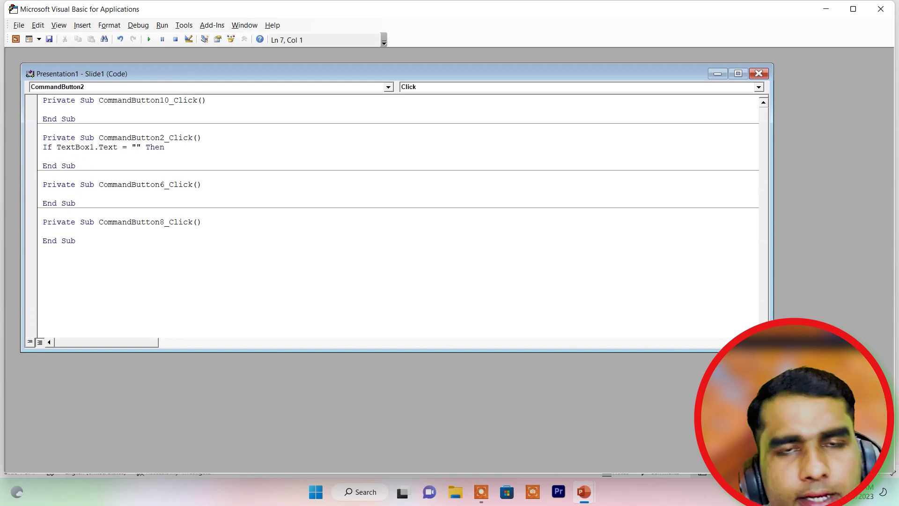
text(textbox)
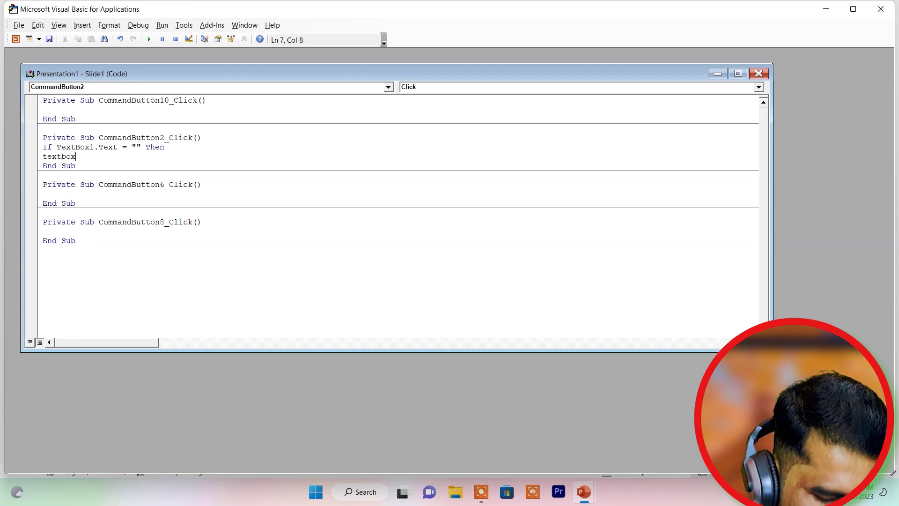
text(1.text)
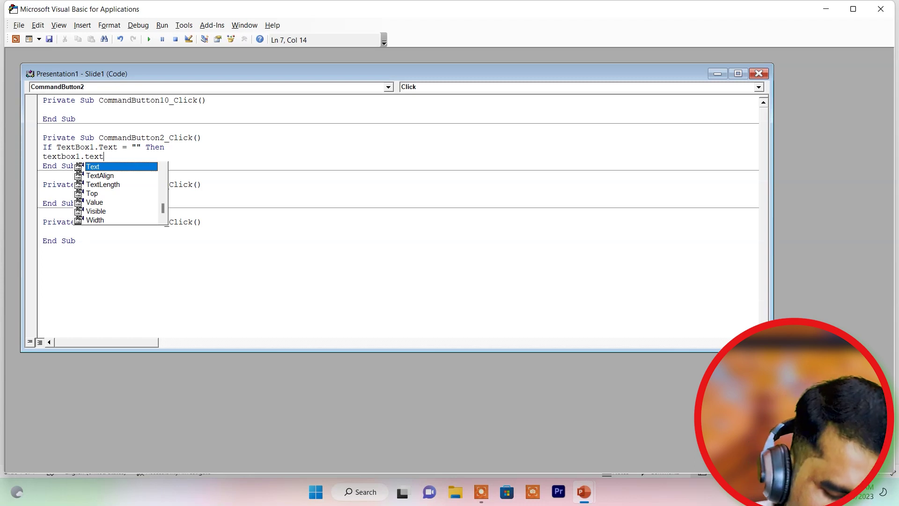
text(=1)
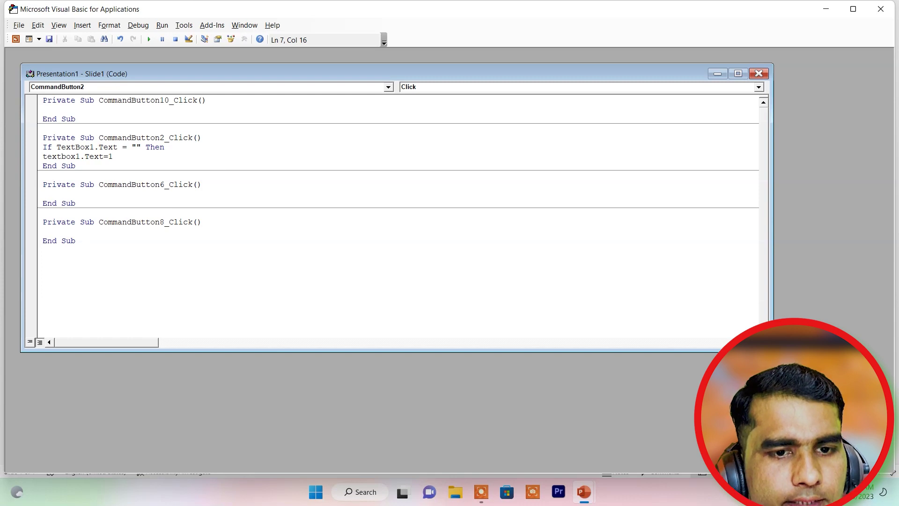
key(Return)
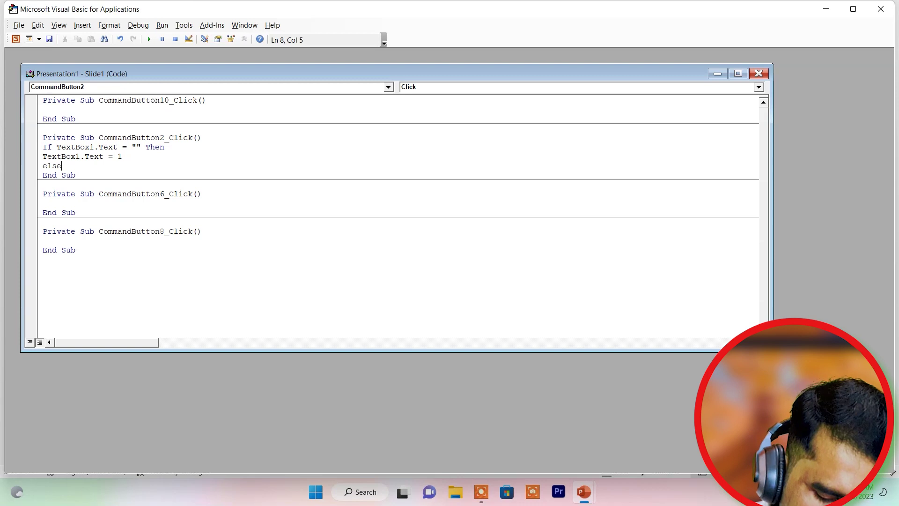
Add an Else appending 1 to TextBox1.Text, finish with End If, and close the code.
key(Return)
text(tee)
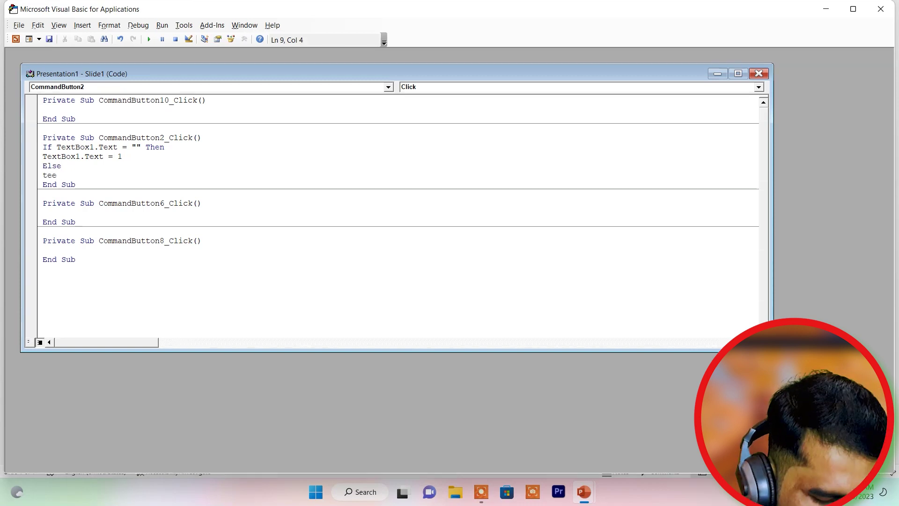
key(BackSpace)
text(xtbo)
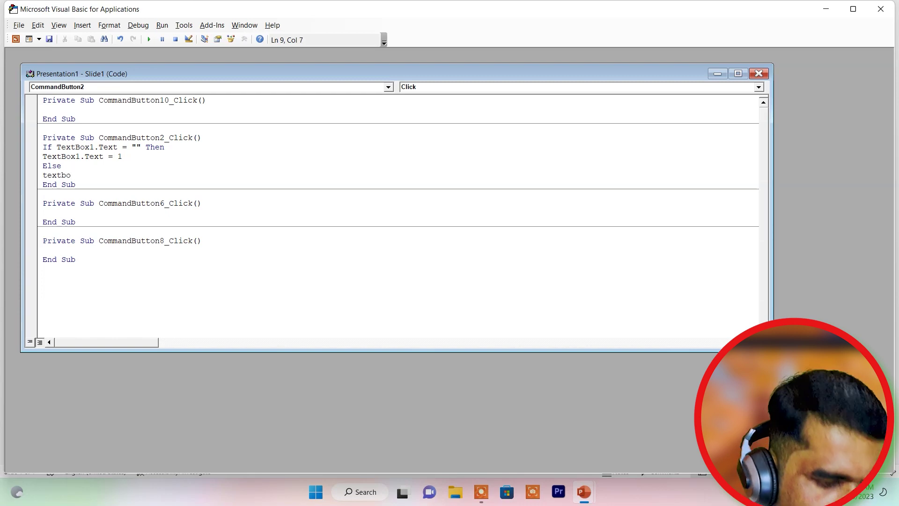
text(x1.)
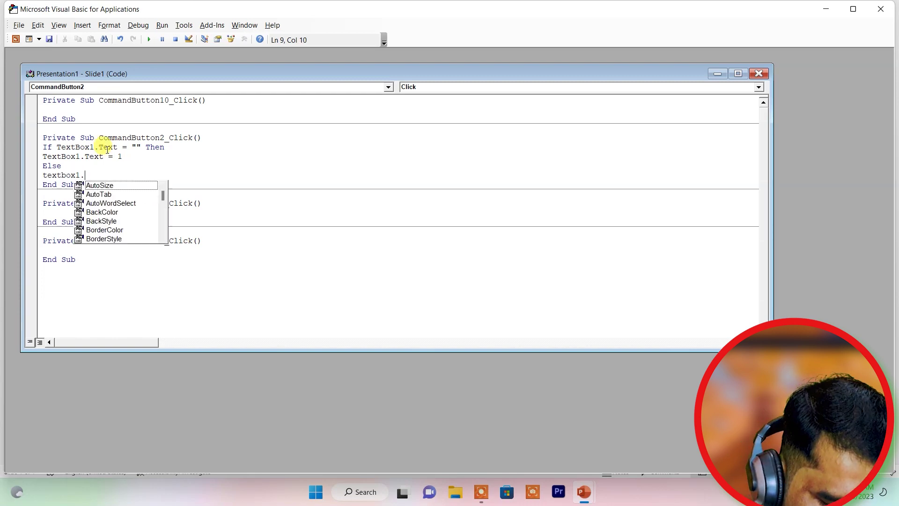
text(text)
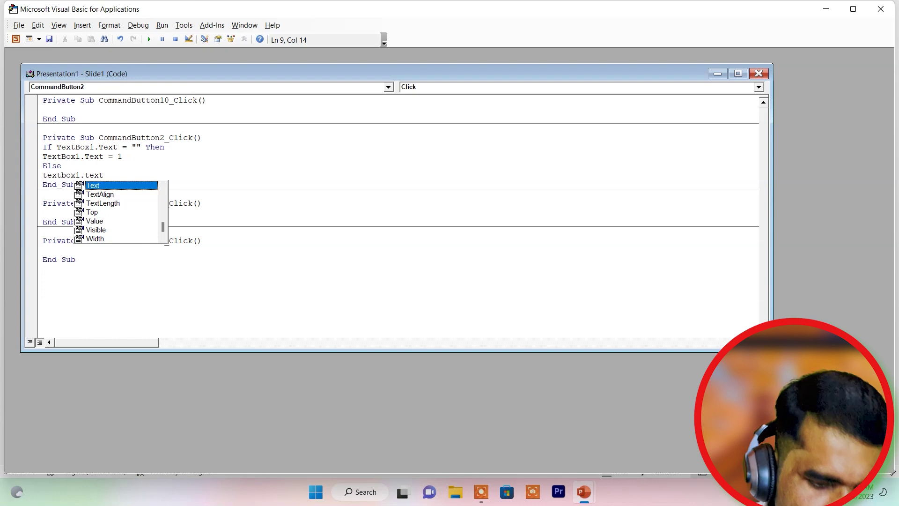
text(=)
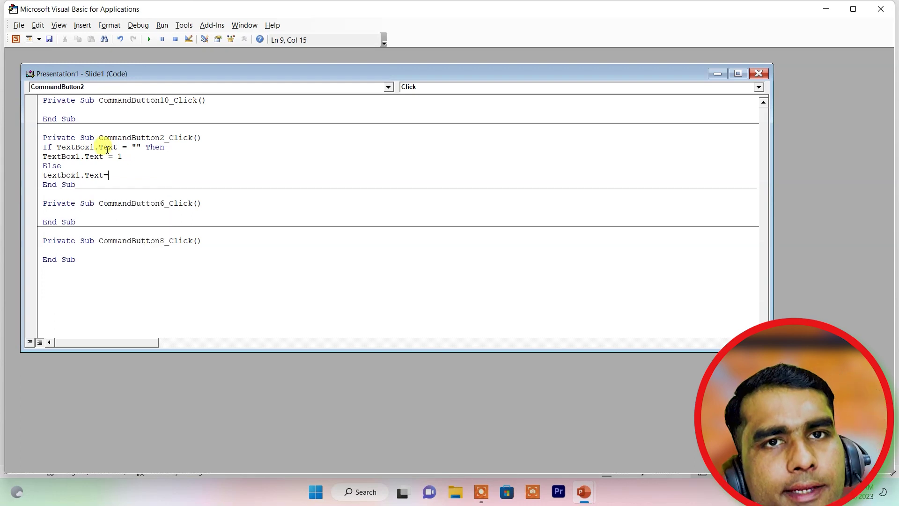
text(tex)
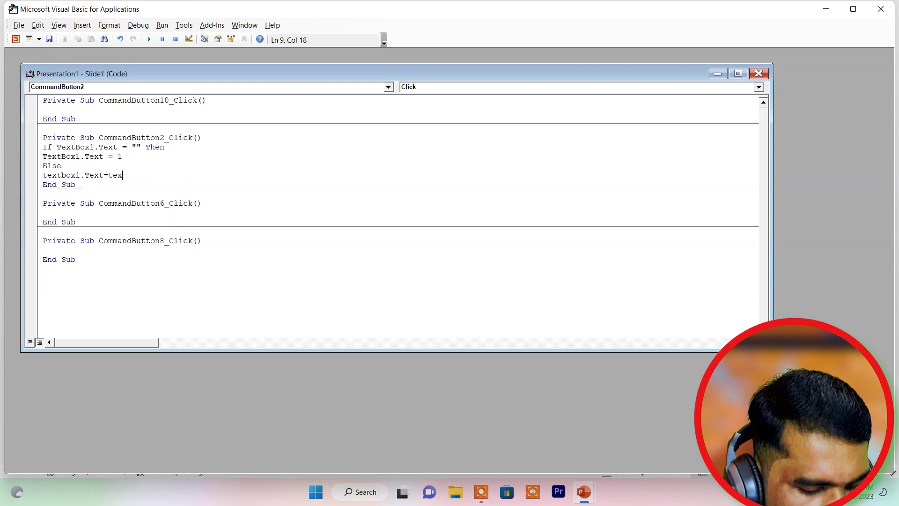
text(tbox)
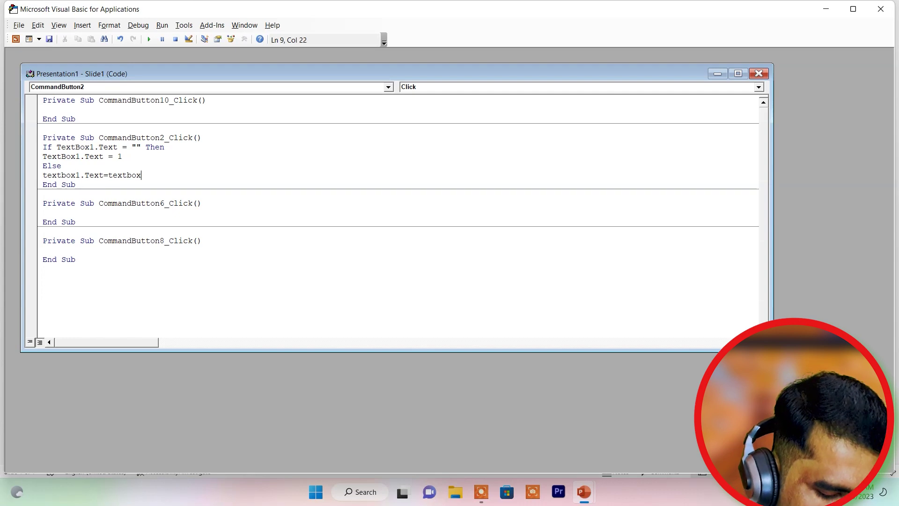
text(1.te)
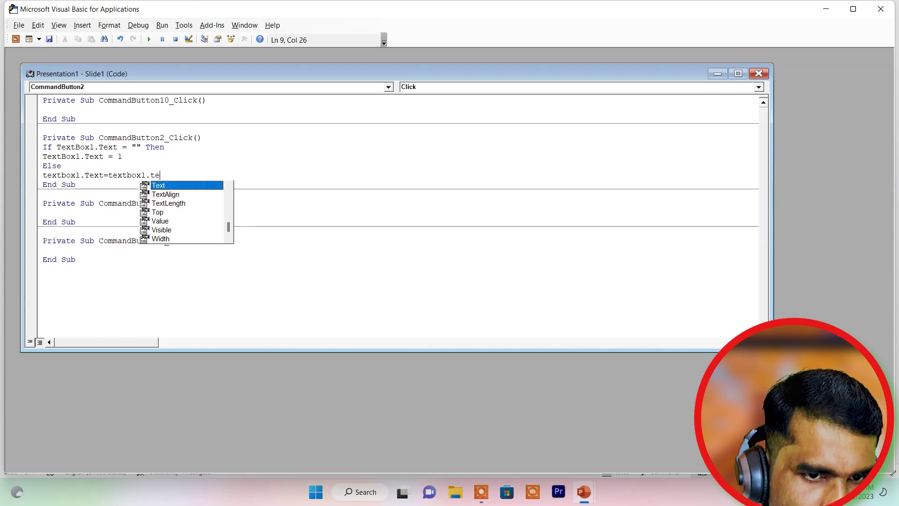
key(Tab)
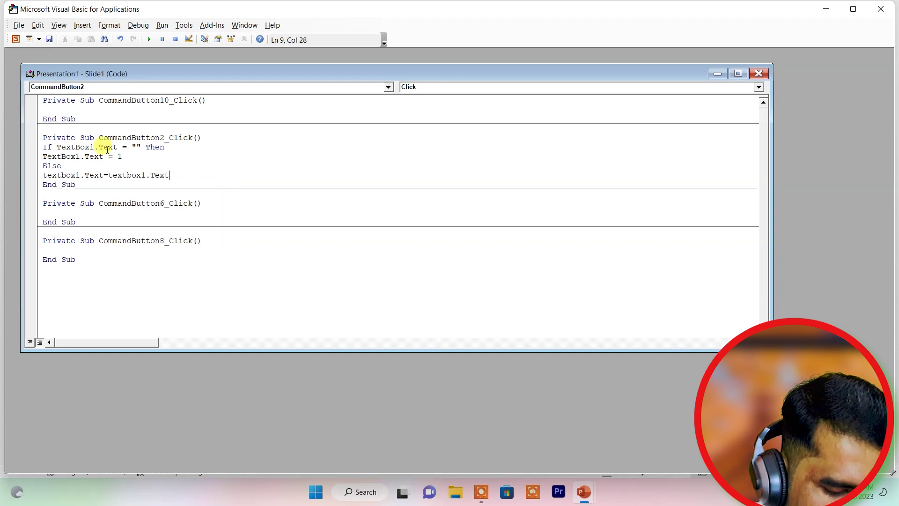
text(& 1)
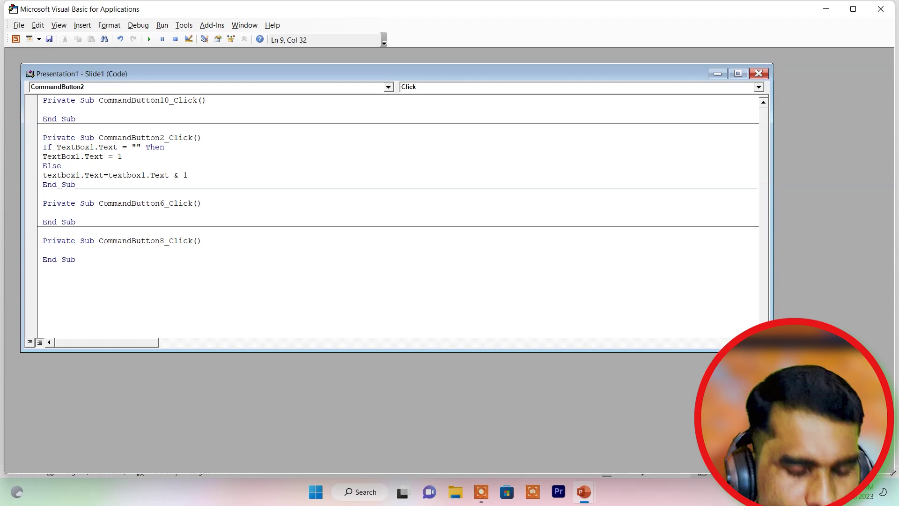
key(Return)
text(end \)
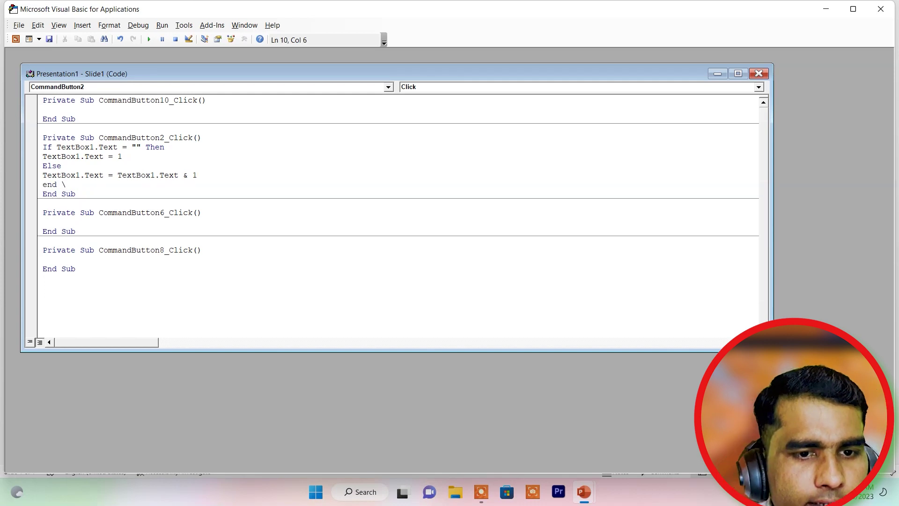
text(if)
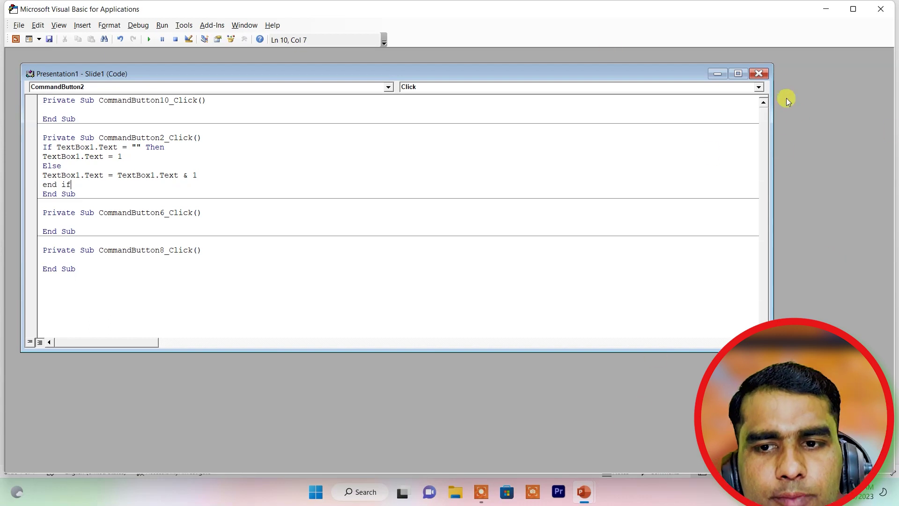
click(759, 74)
Run the slide show from the current slide and check button 1 puts 1 in the lower display.
click(880, 9)
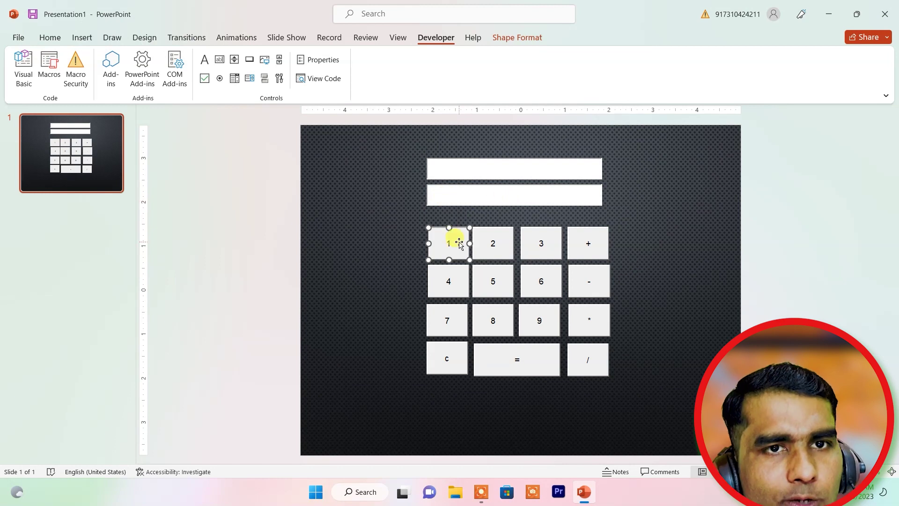
click(389, 258)
click(298, 39)
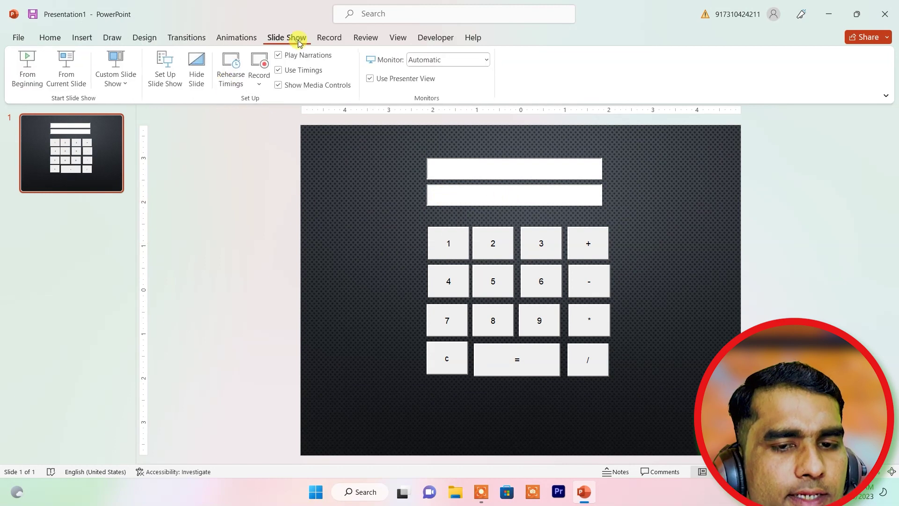
click(28, 77)
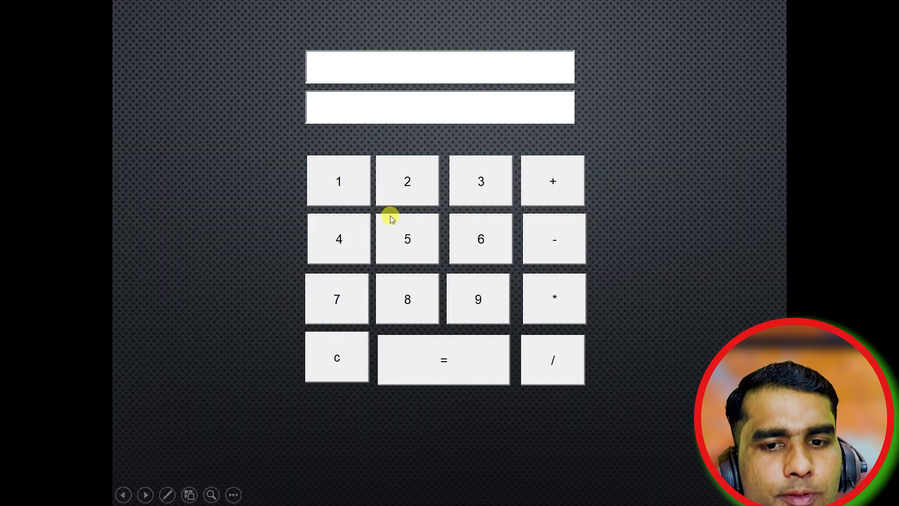
click(339, 195)
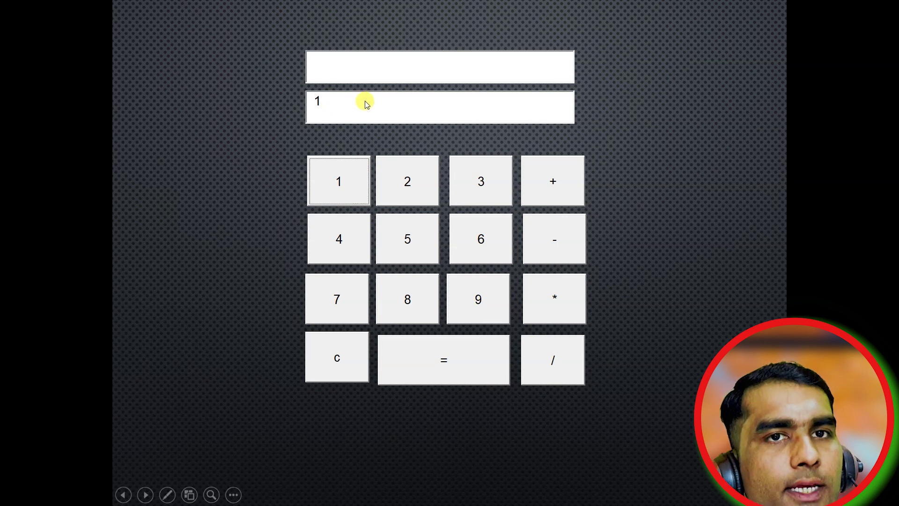
key(Escape)
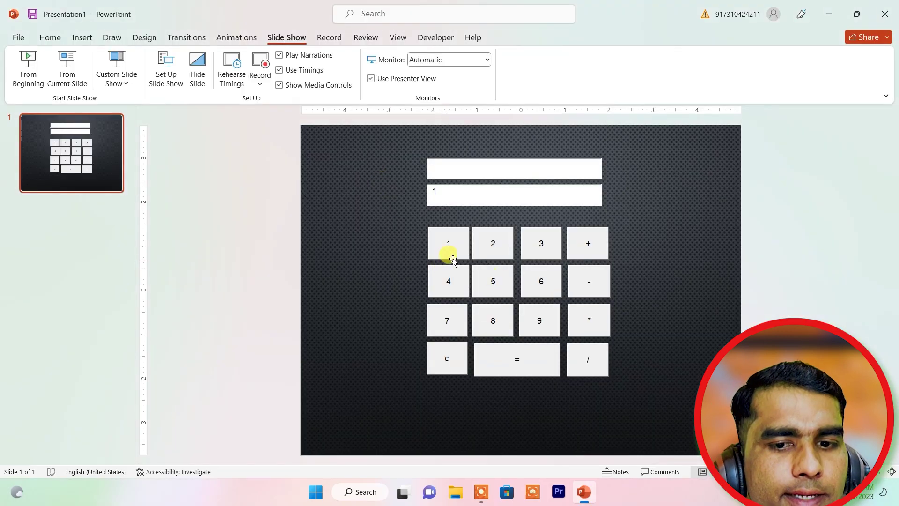
Select the If/Else block in the 1 button's click handler to reuse it.
double_click(453, 257)
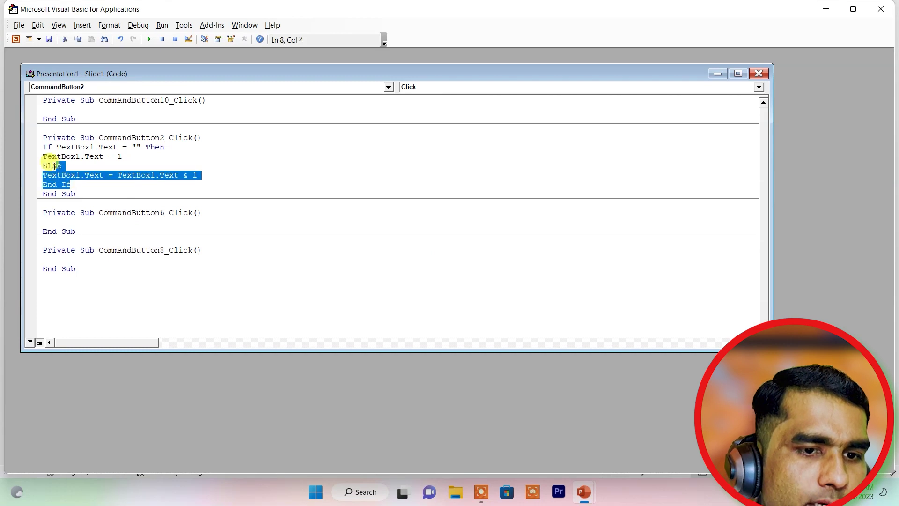
drag(78, 184, 42, 148)
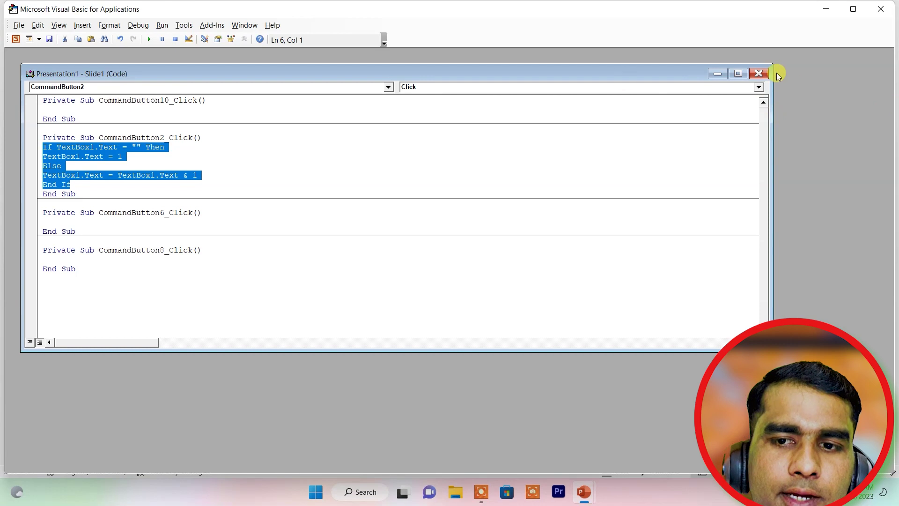
click(759, 74)
click(880, 8)
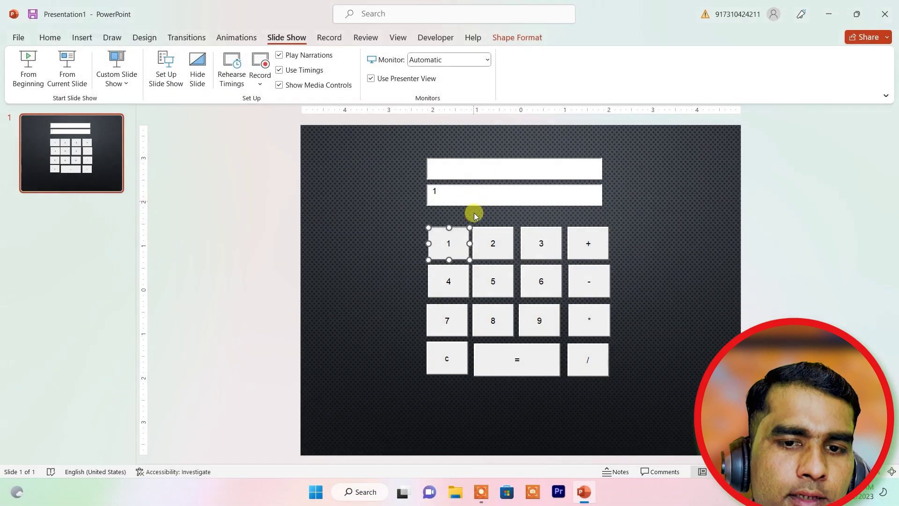
Paste the block into the 2 button's handler and change its digits to 2.
double_click(482, 244)
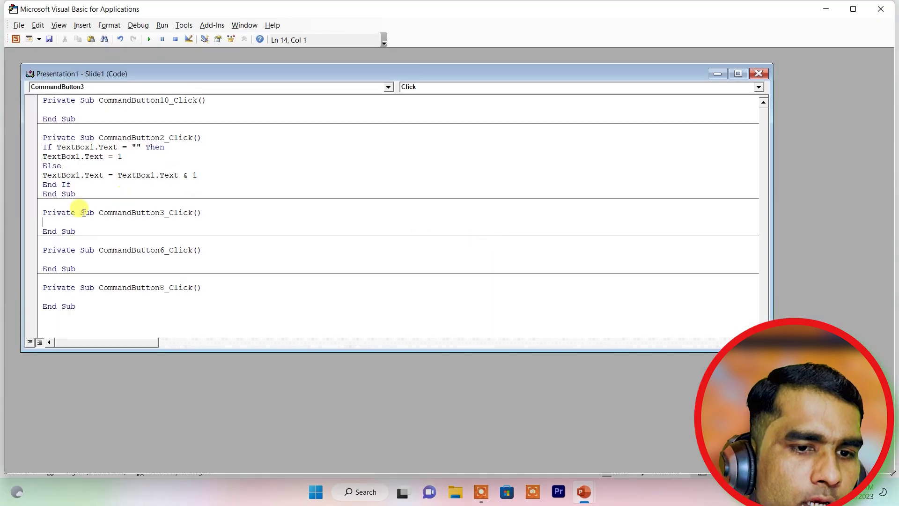
text(If TextBox1.Text = "" Then TextBox1.Text = 1 Else TextBox1.Text = TextBox1.Text & 1 End If)
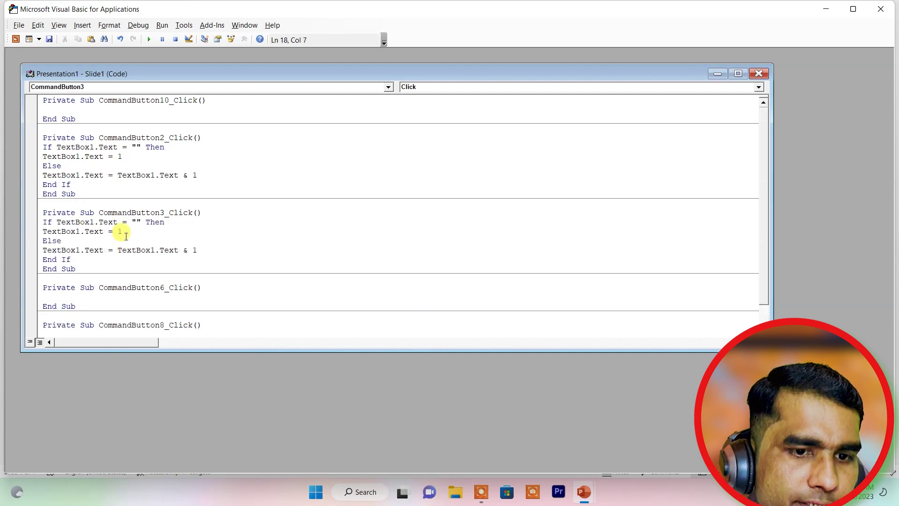
key(BackSpace)
text(2)
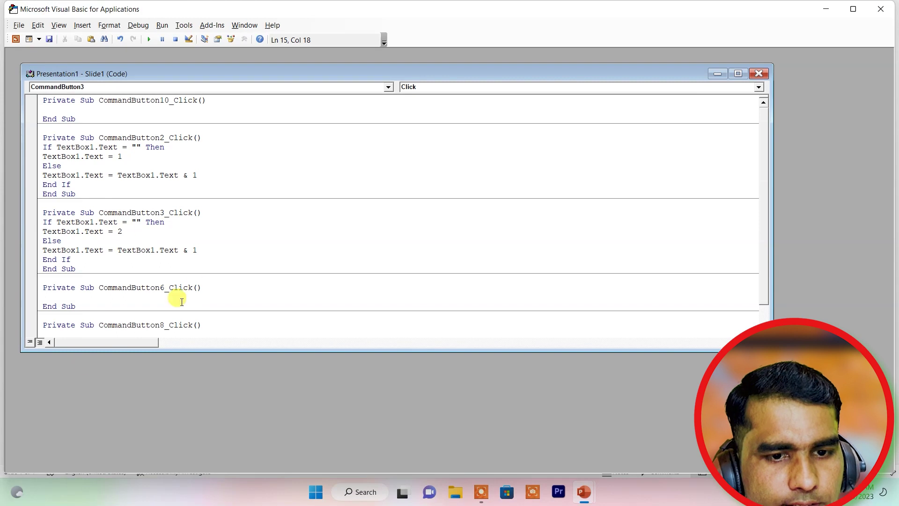
key(BackSpace)
text(2)
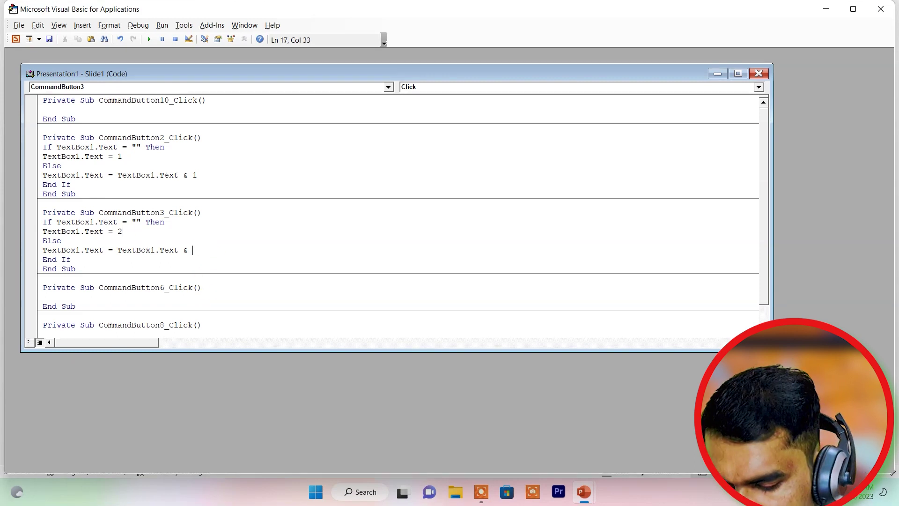
click(760, 73)
click(880, 9)
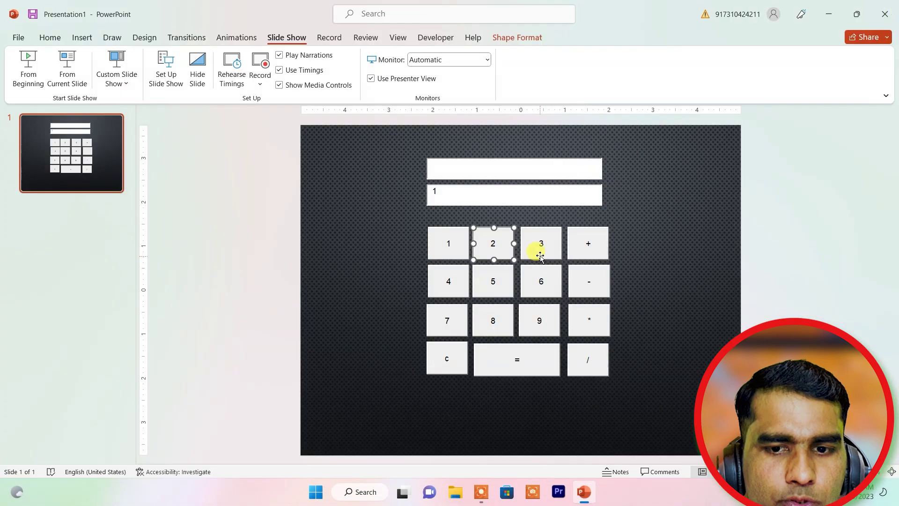
Paste the block into the 3 button's handler and change its digits to 3.
double_click(540, 256)
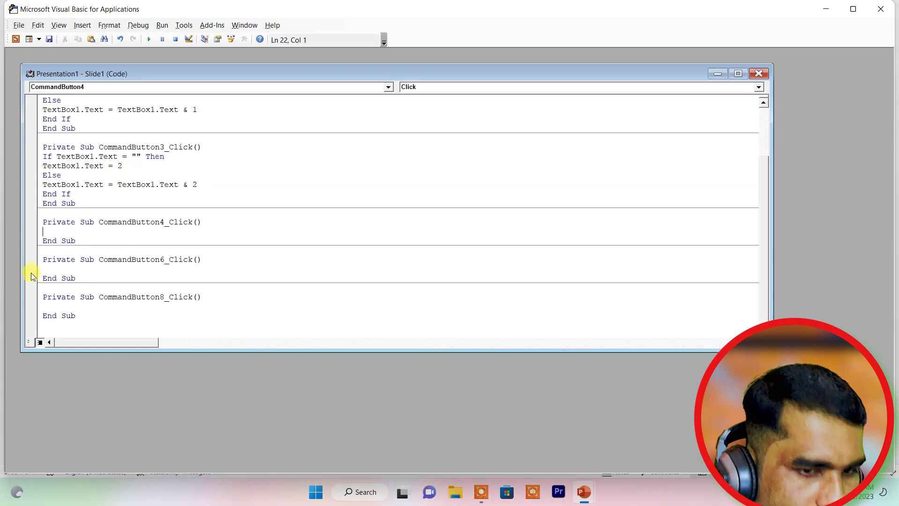
text(If TextBox1.Text = "" Then TextBox1.Text = 1 Else TextBox1.Text = TextBox1.Text & 1 End If)
double_click(120, 241)
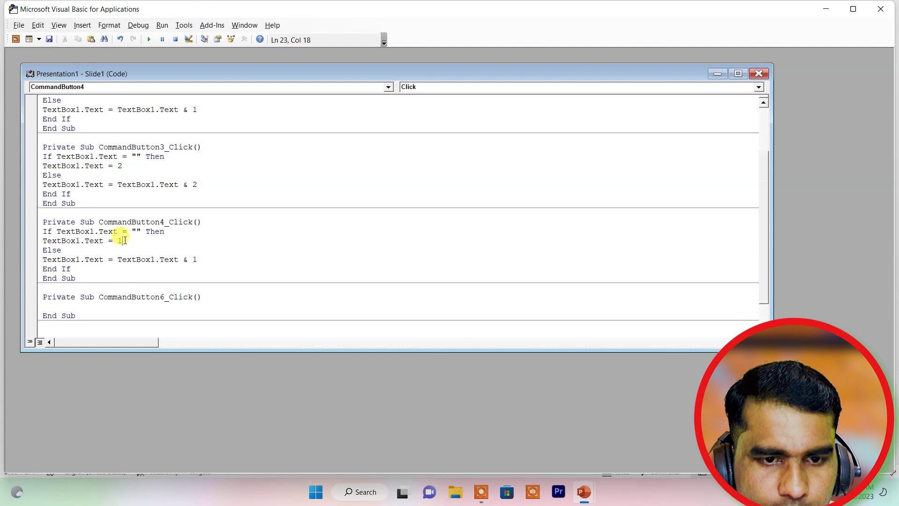
key(BackSpace)
text(3)
click(206, 261)
key(BackSpace)
text(3)
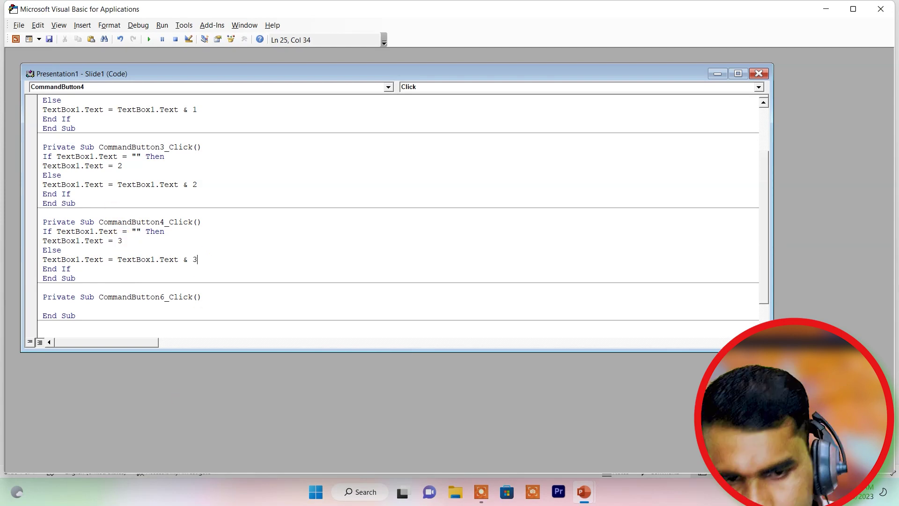
click(760, 74)
click(881, 9)
Open the 4 button's handler and start replacing the digit in its first assignment.
click(449, 288)
double_click(449, 288)
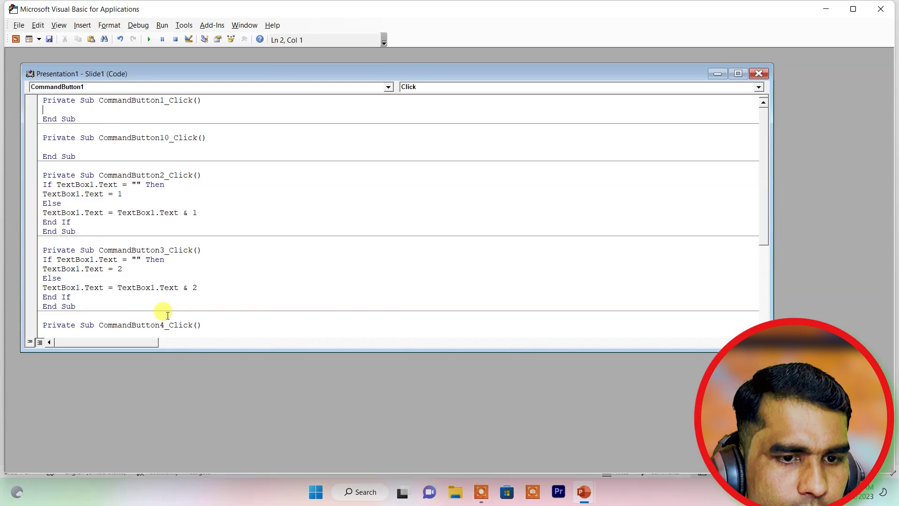
scroll(174, 304, up, 3)
scroll(179, 300, down, 1)
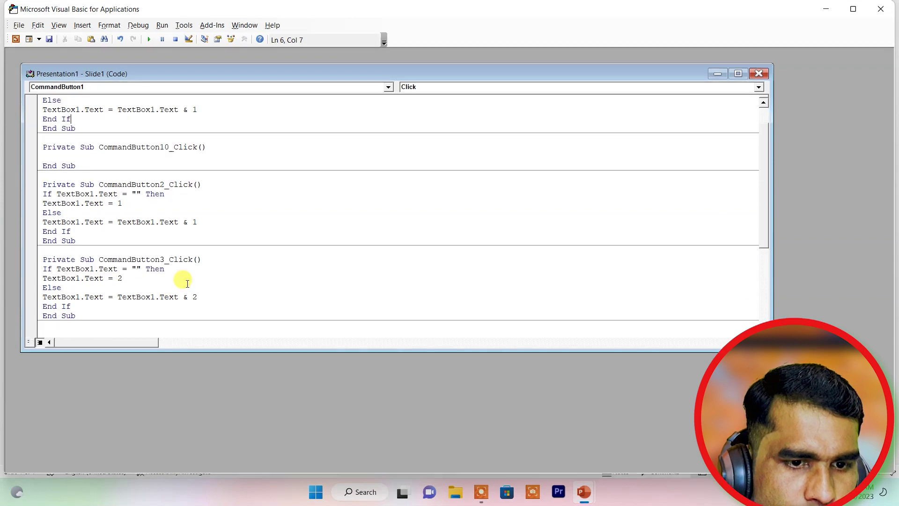
scroll(127, 178, up, 1)
click(123, 119)
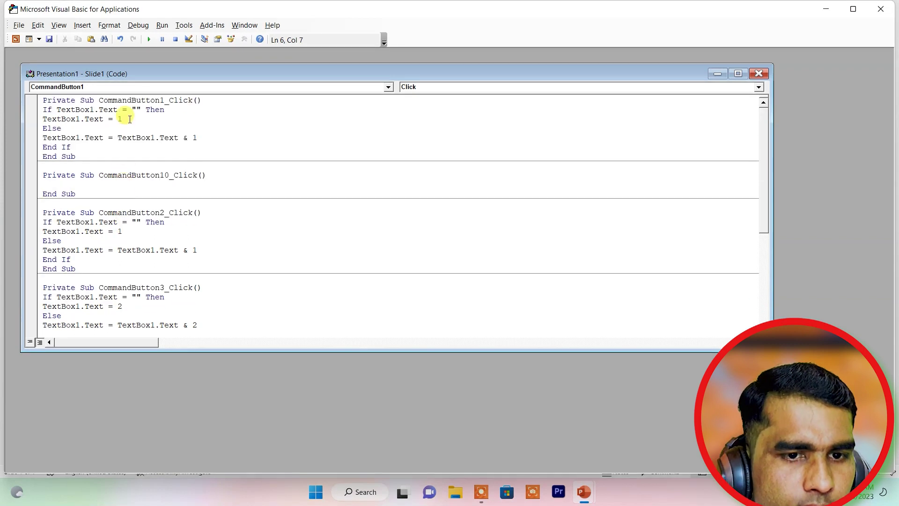
key(BackSpace)
text(0)
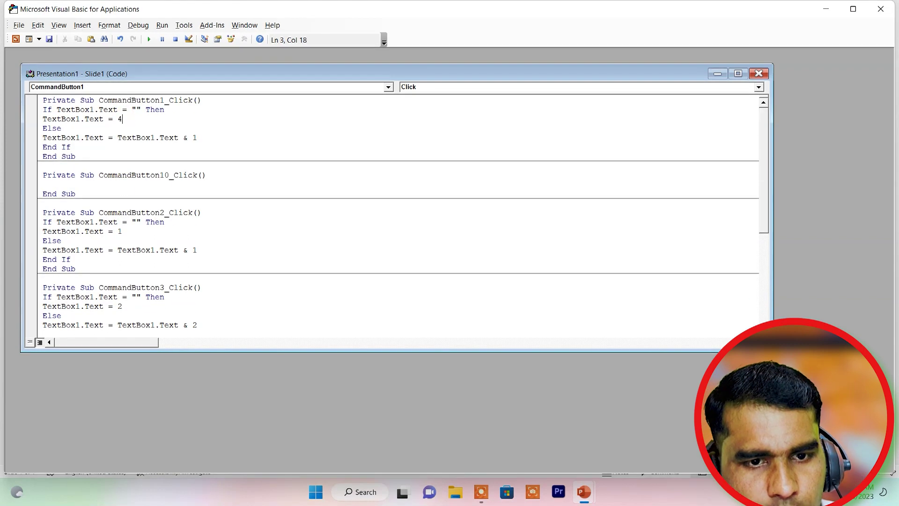
key(alt+F11)
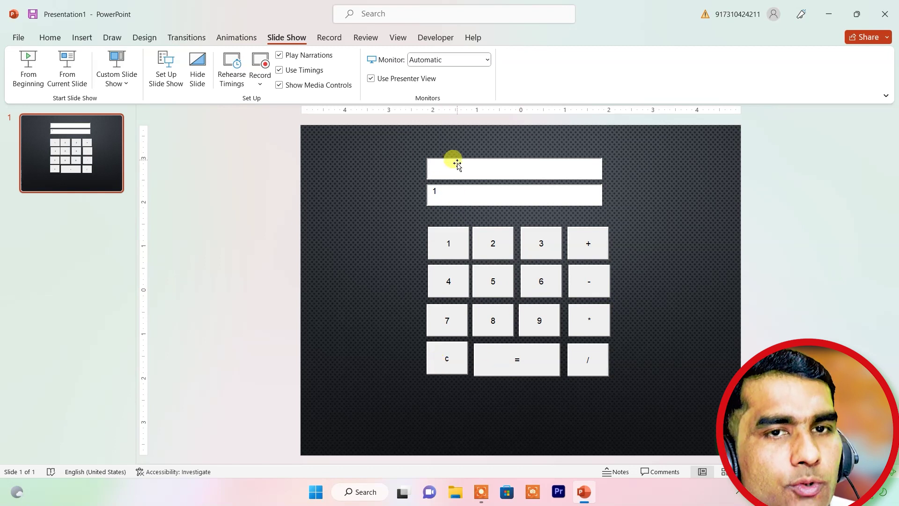
Write CommandButton13's handler setting TextBox1.Text and TextBox2.Text to "", then close the code window.
double_click(457, 349)
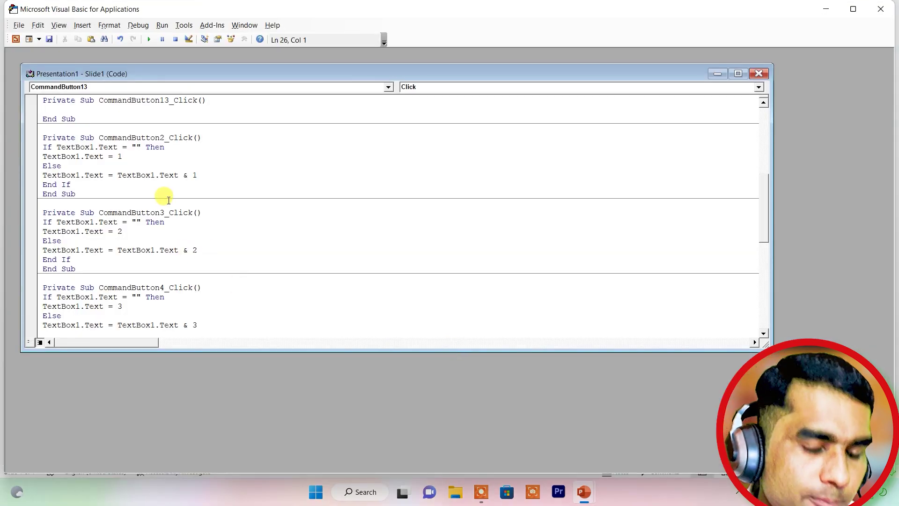
text(te)
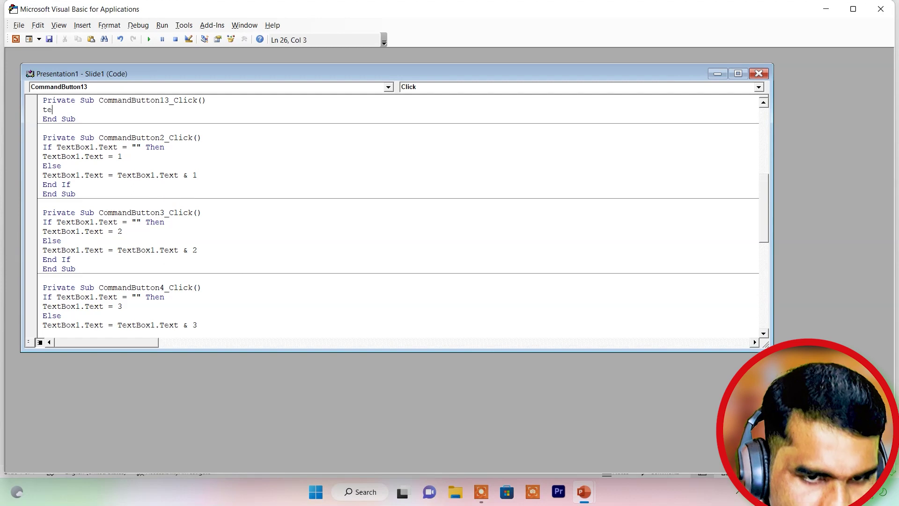
text(xtbo)
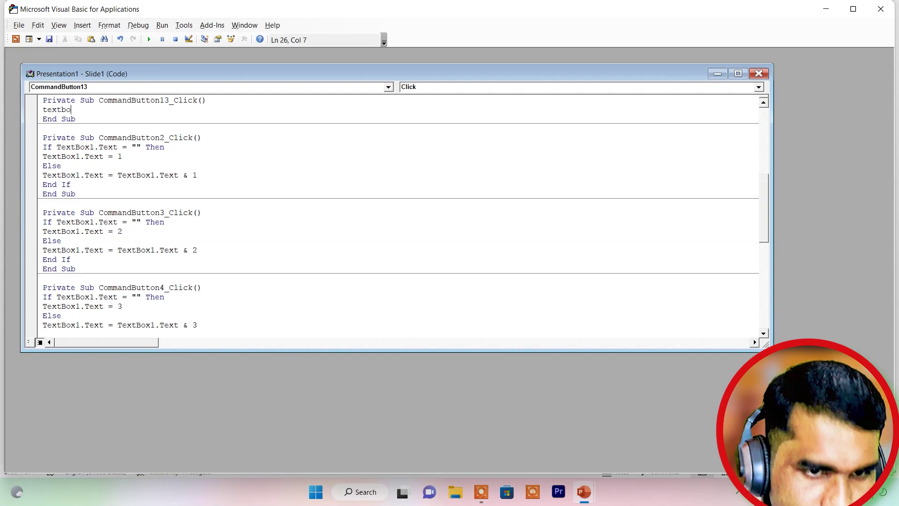
text(x1)
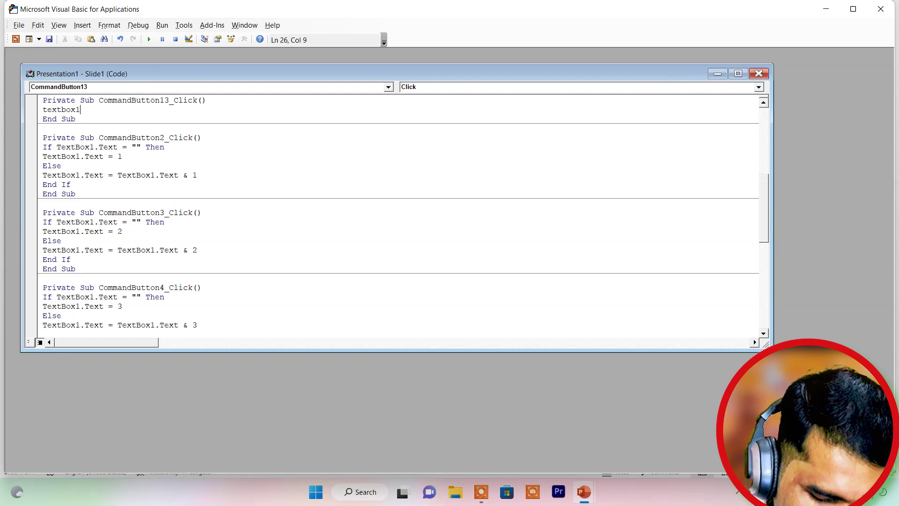
text(.te)
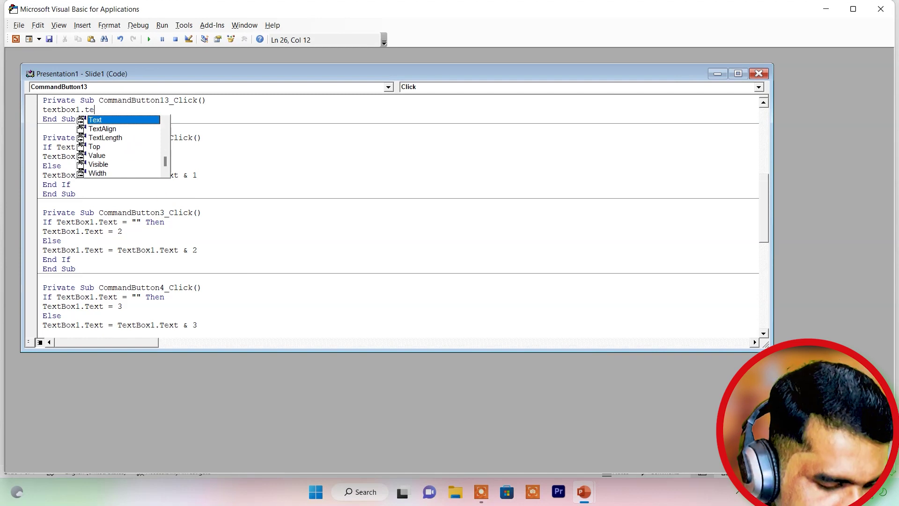
key(Tab)
text(= "")
key(Return)
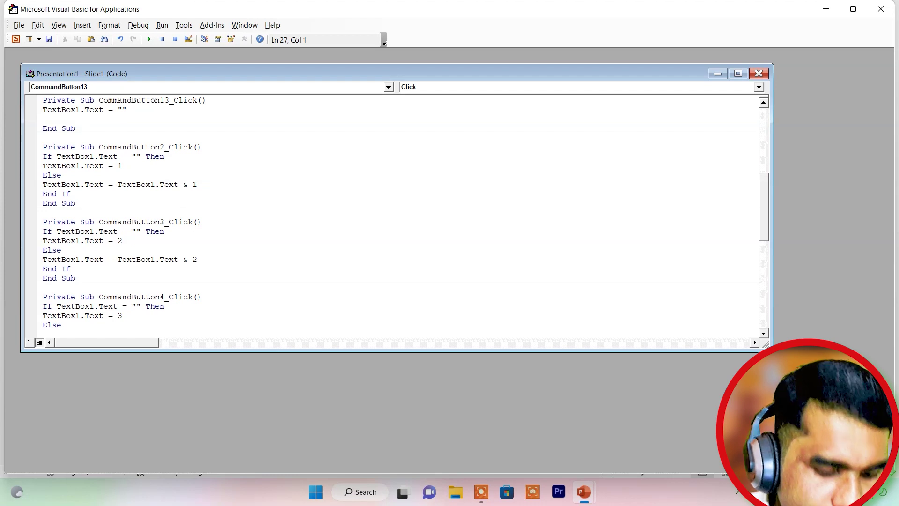
text(te)
text(xtbox)
text(2.te)
text(=)
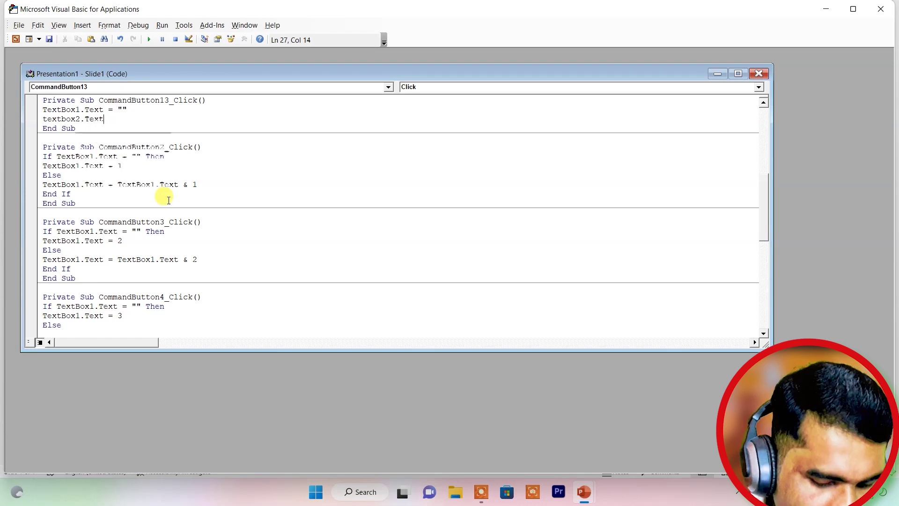
text("")
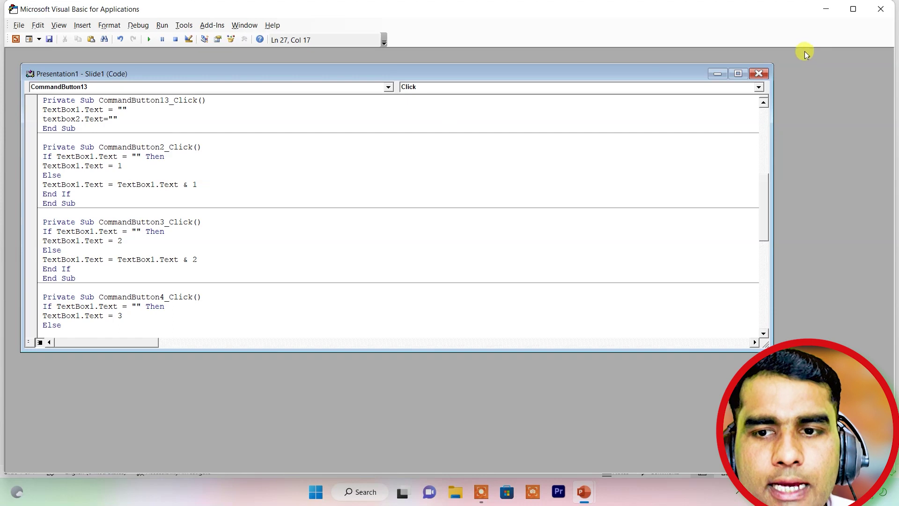
click(760, 73)
Run the slide show, enter 1, 2, 3, then confirm C clears the display.
click(890, 8)
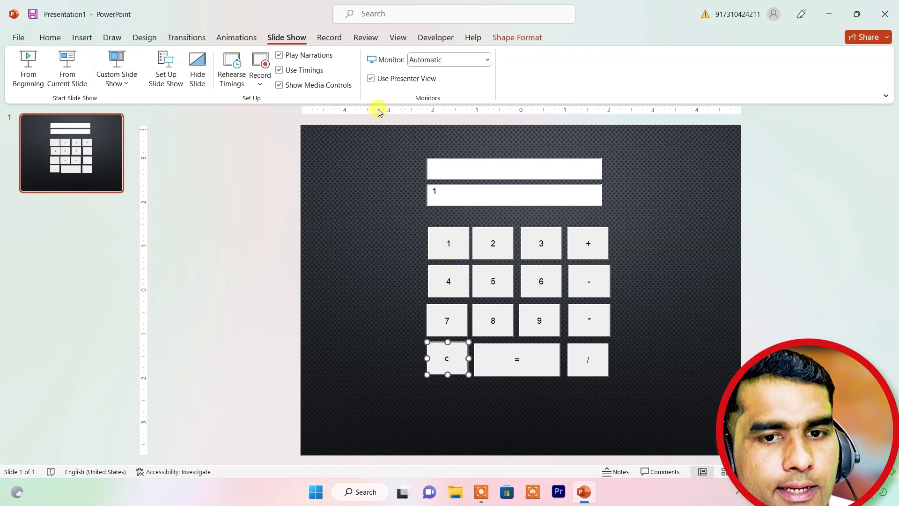
click(66, 65)
click(350, 192)
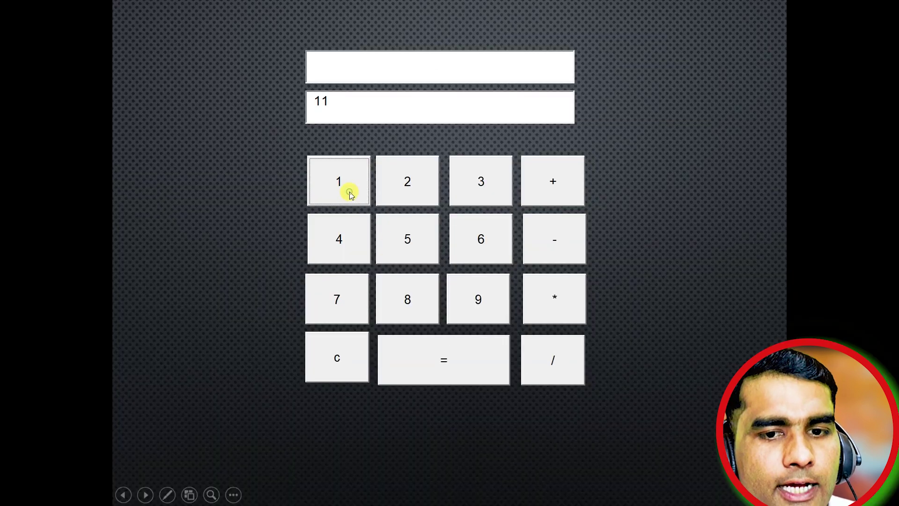
click(402, 186)
click(467, 184)
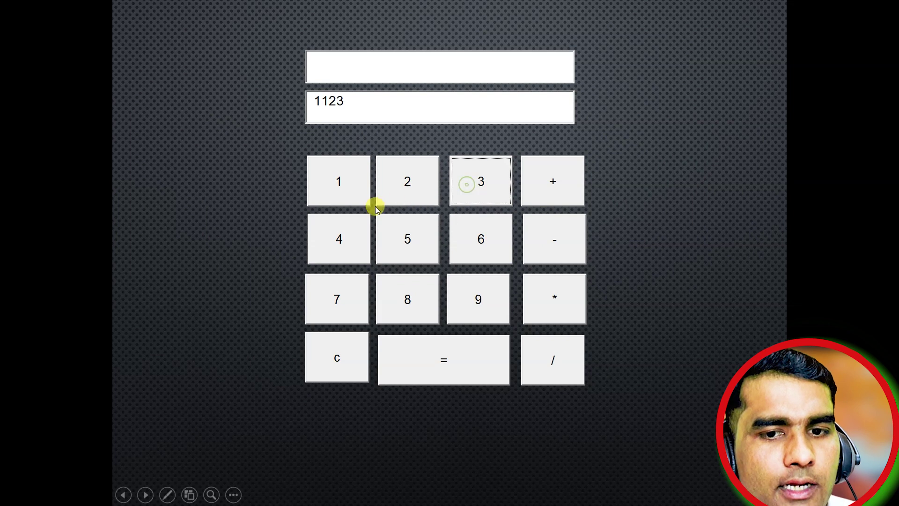
click(339, 361)
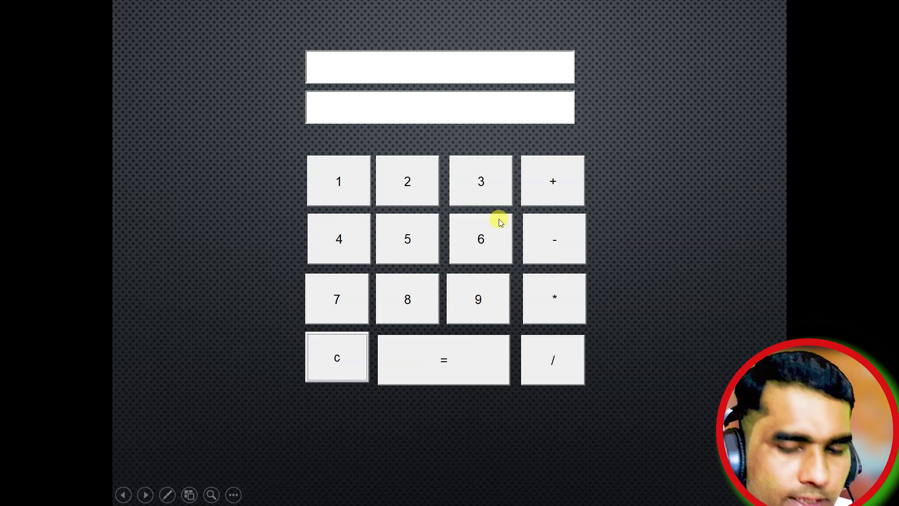
key(Escape)
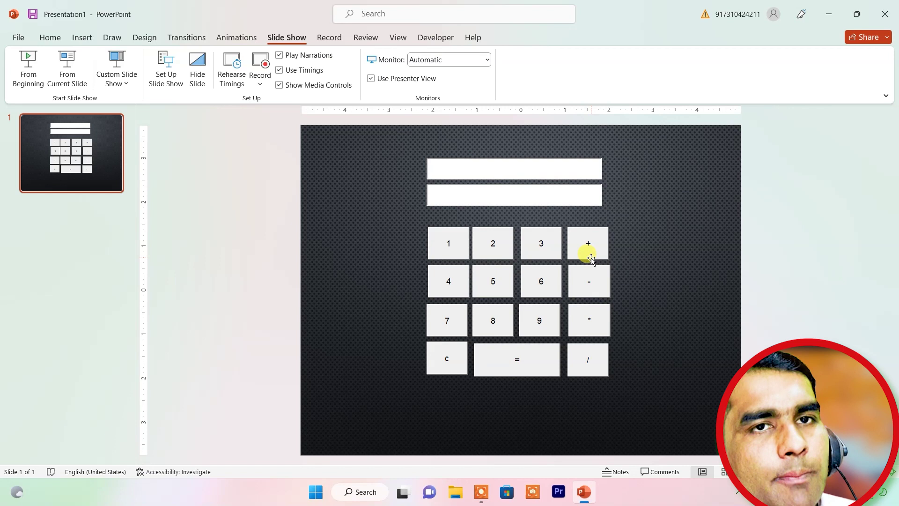
Open Slide1's code via the + button and jump to the (General) declarations section.
double_click(592, 257)
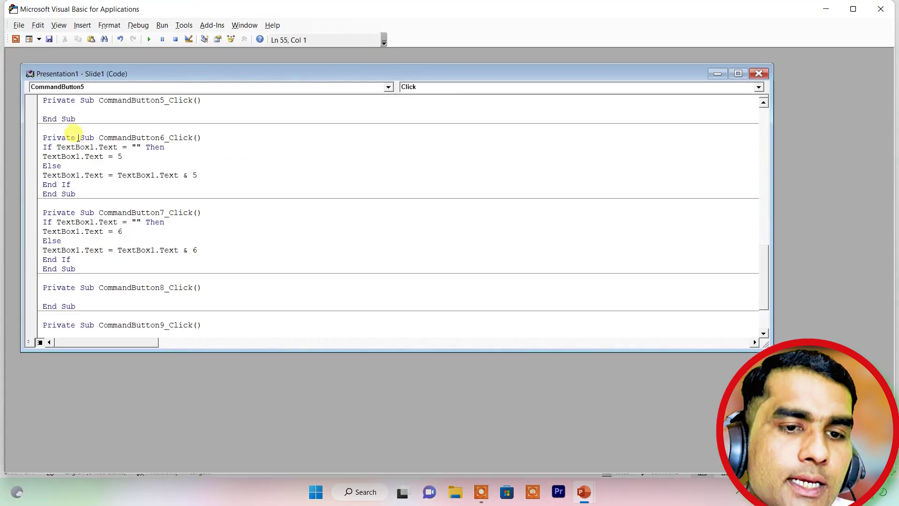
click(388, 86)
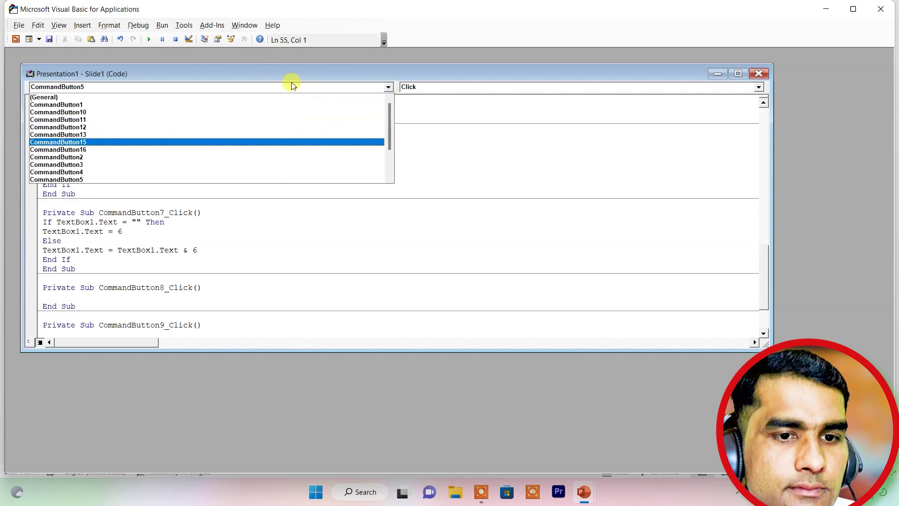
click(196, 97)
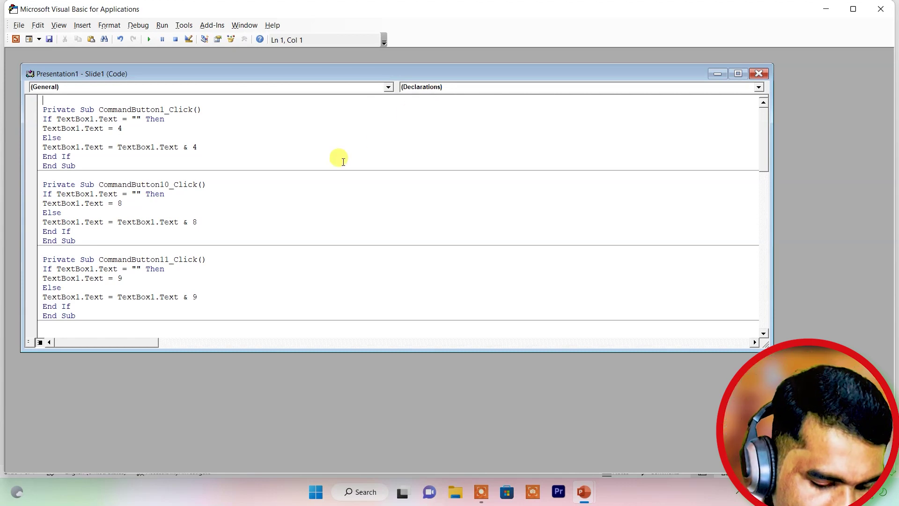
Declare firstnum and secondnum As Double at the top of the module.
text(dim)
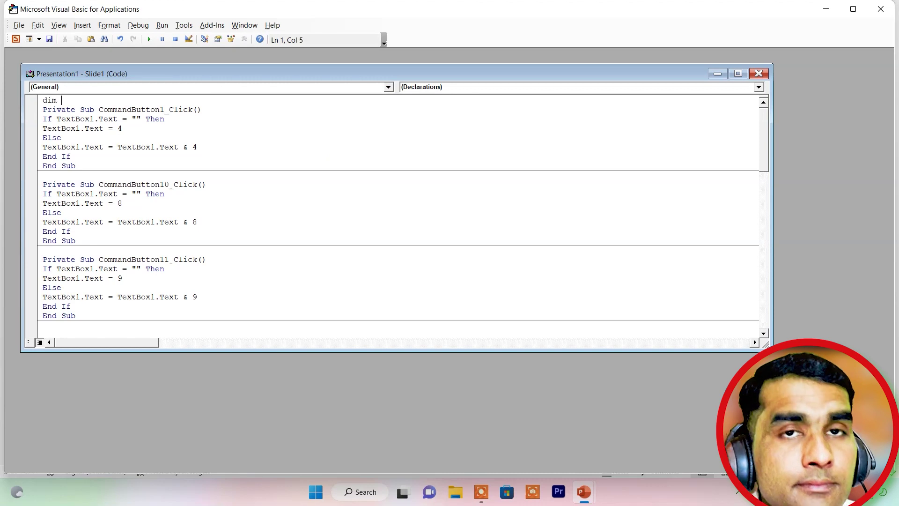
text( firstnum as)
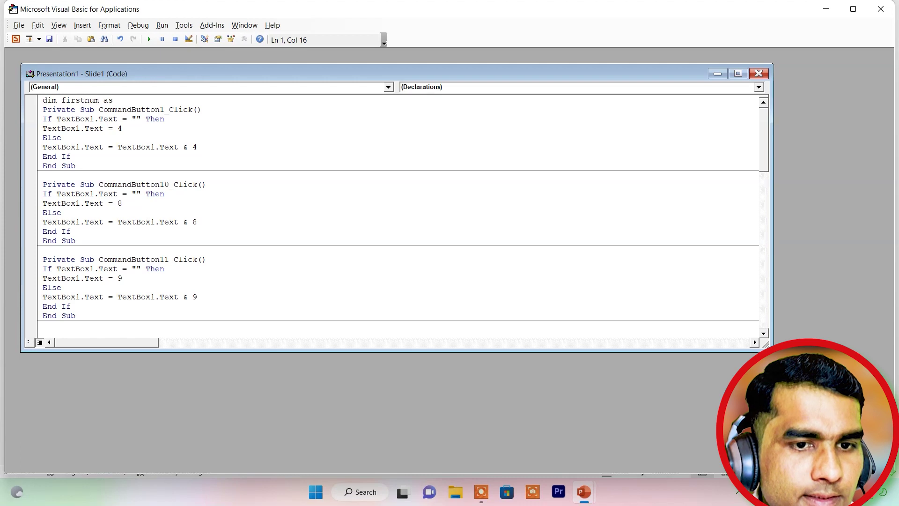
text( dou)
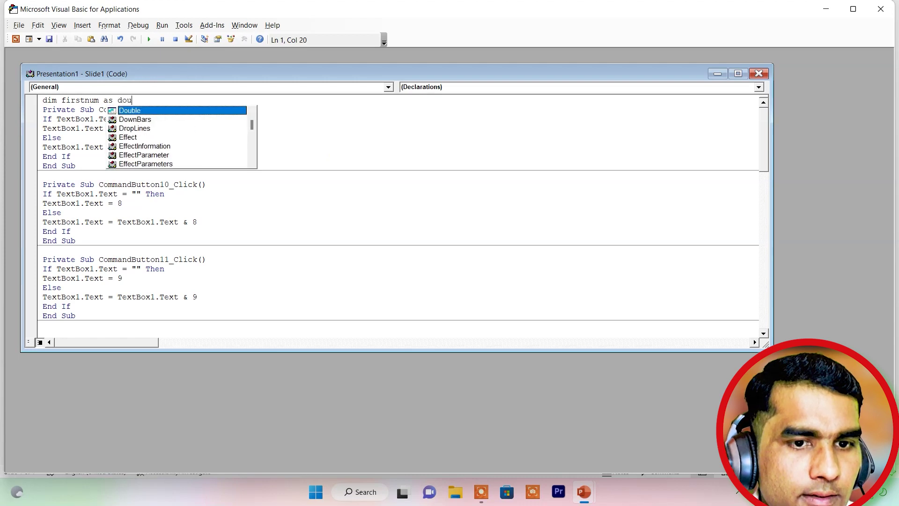
key(Tab)
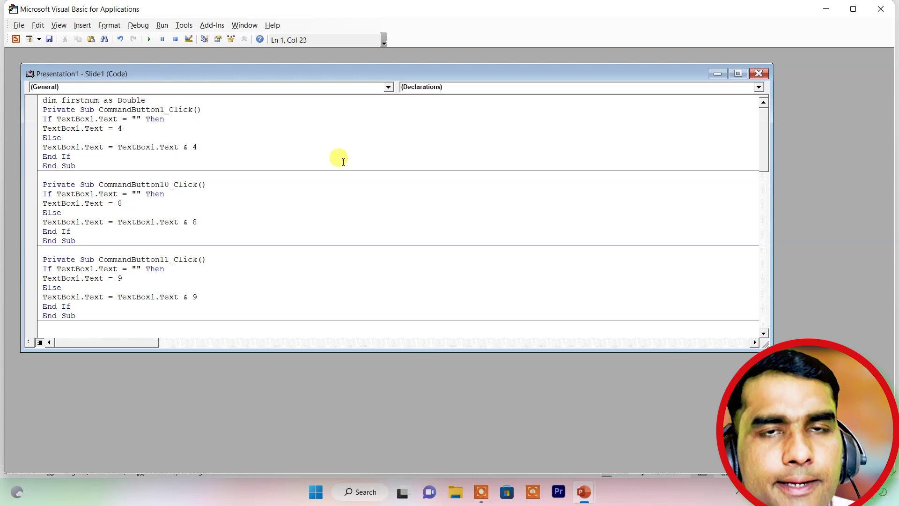
key(Return)
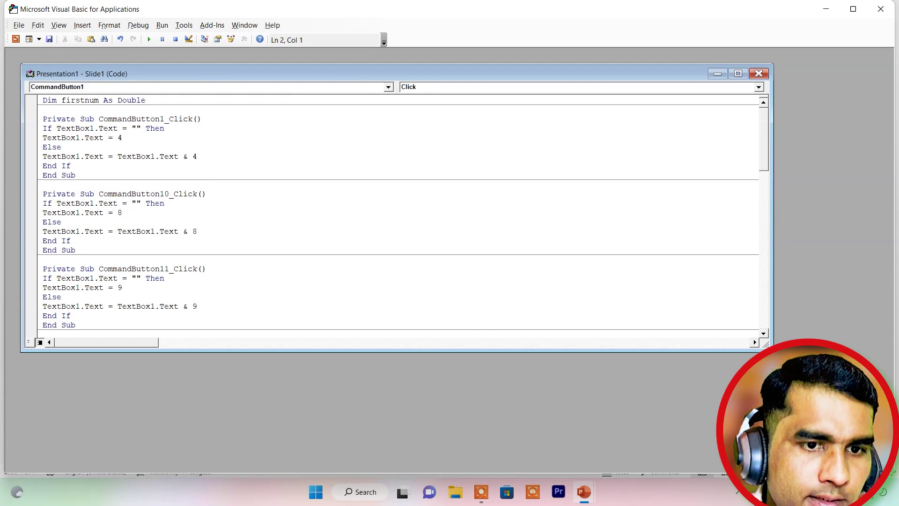
text(dim secondnum as)
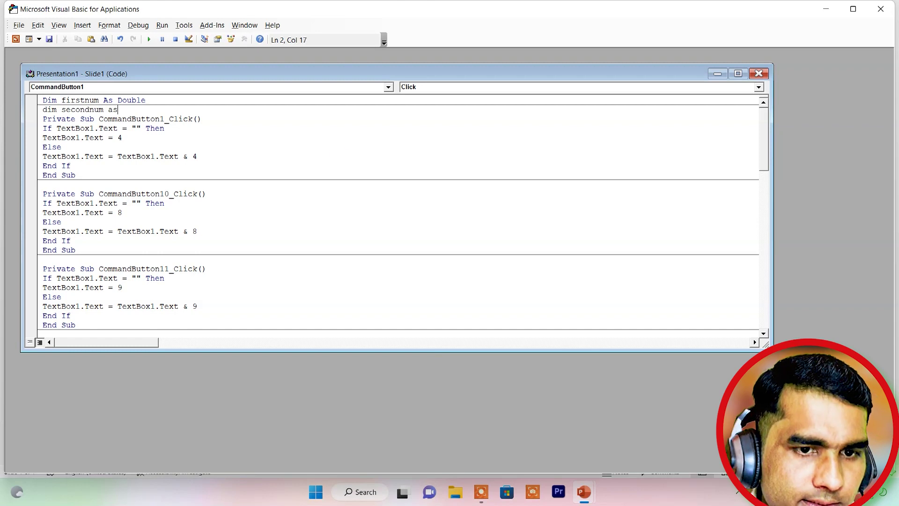
text( dou)
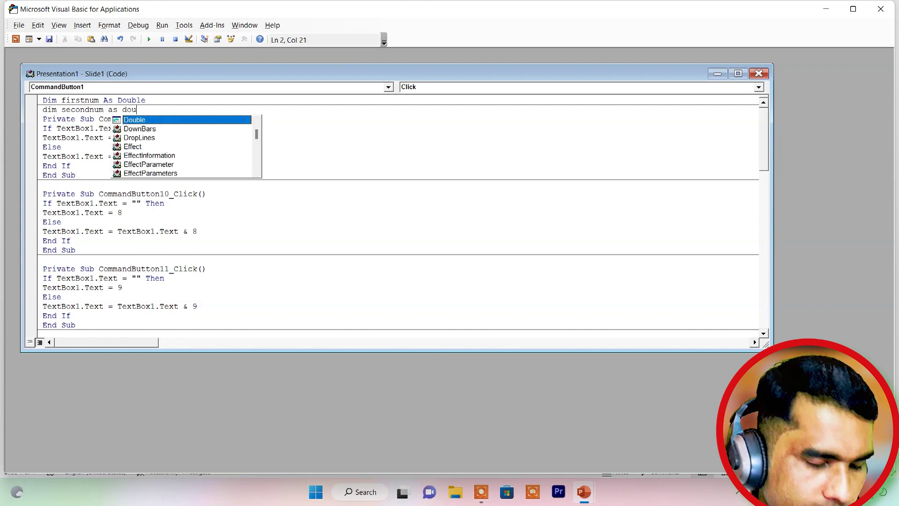
key(Tab)
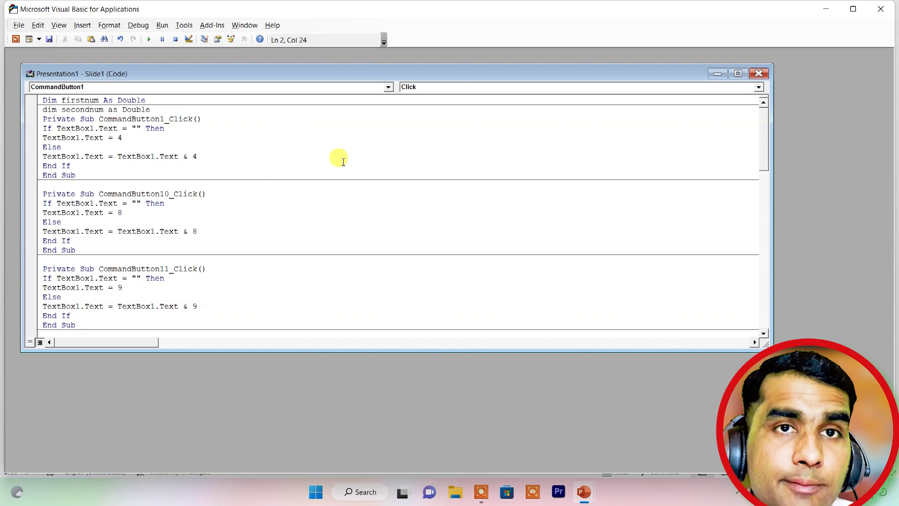
key(Return)
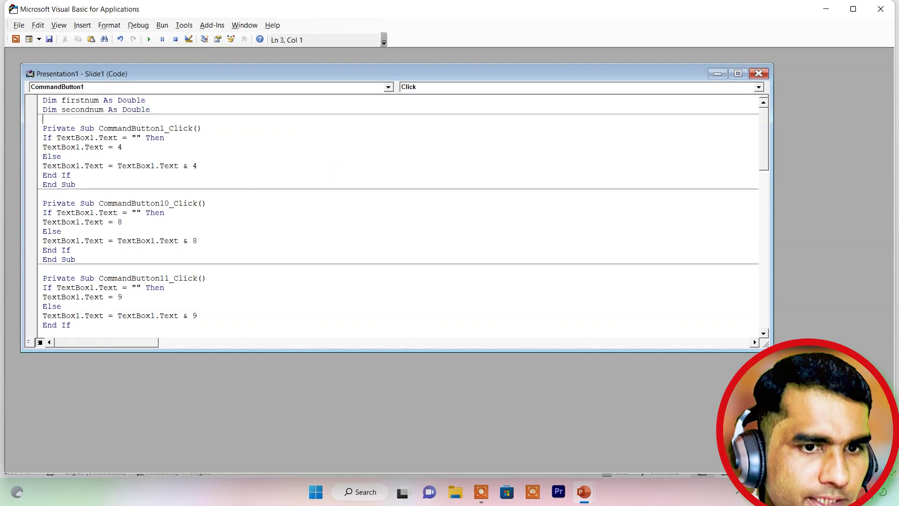
Declare result As Double and operation As String.
text(Dim)
key(BackSpace)
key(BackSpace)
key(BackSpace)
text(dim )
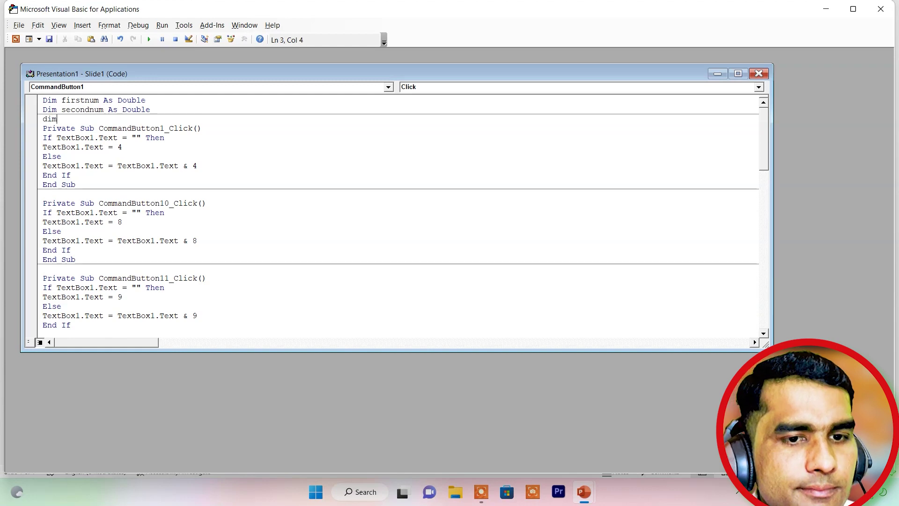
text(resul)
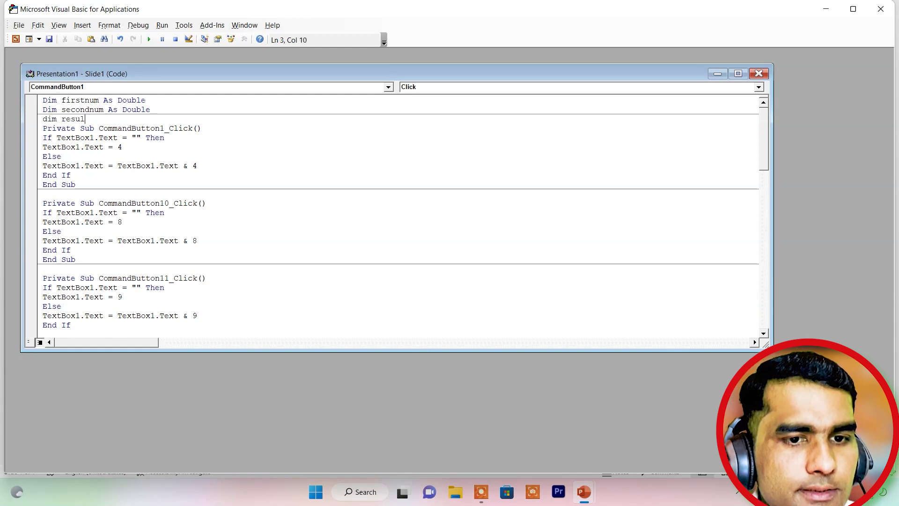
text(t as doub)
key(Tab)
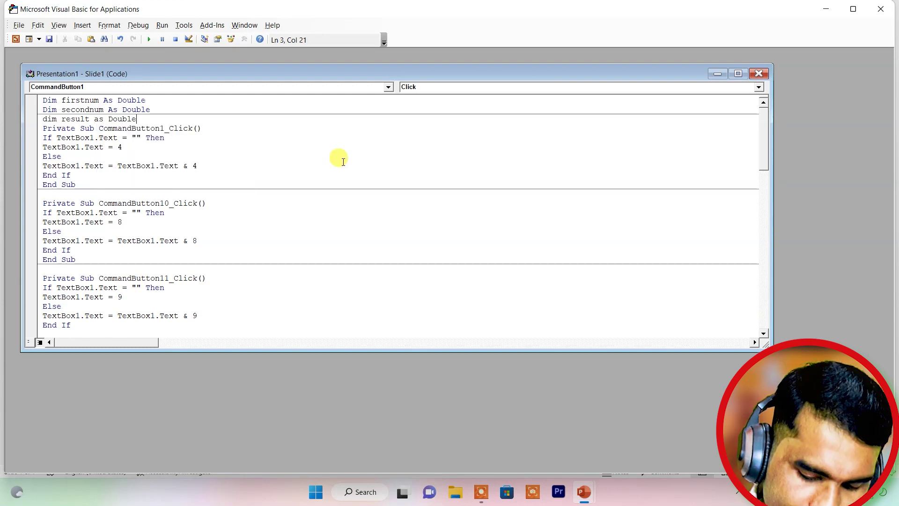
key(Return)
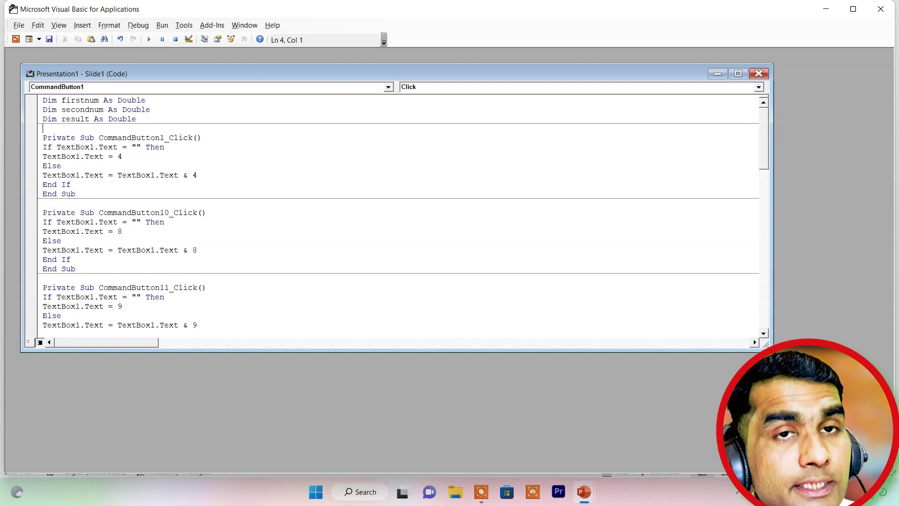
text(dim cperati)
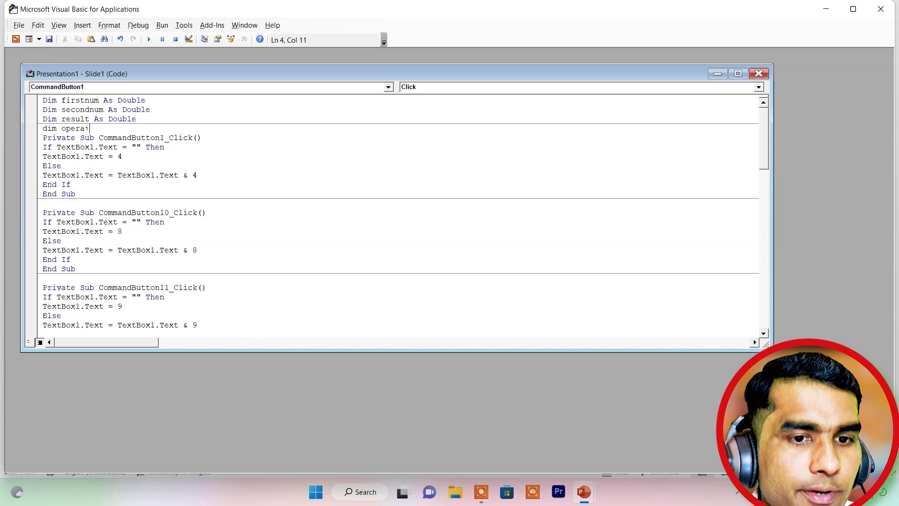
text(on a)
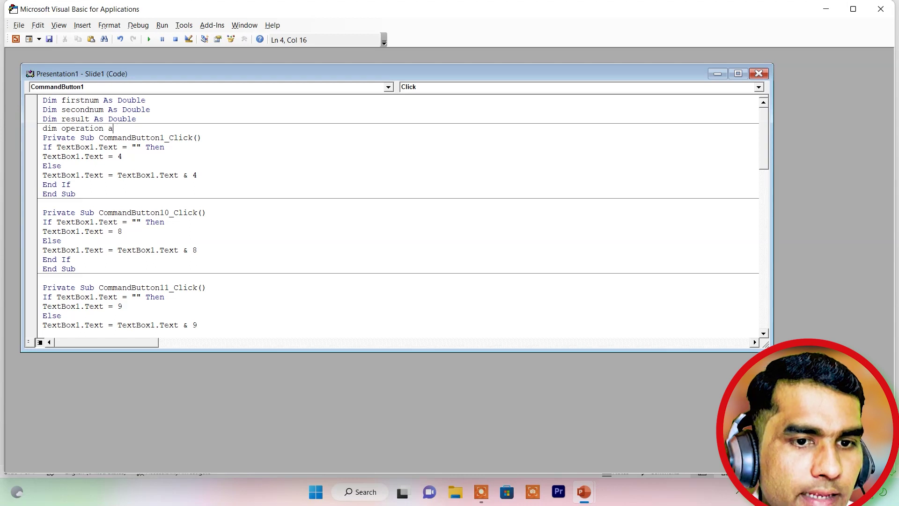
text(s ss)
key(BackSpace)
text(tring)
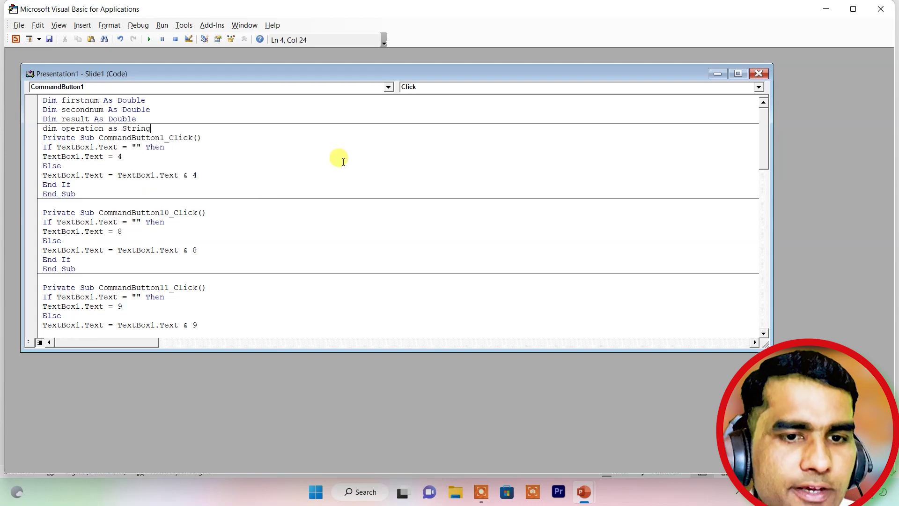
key(Return)
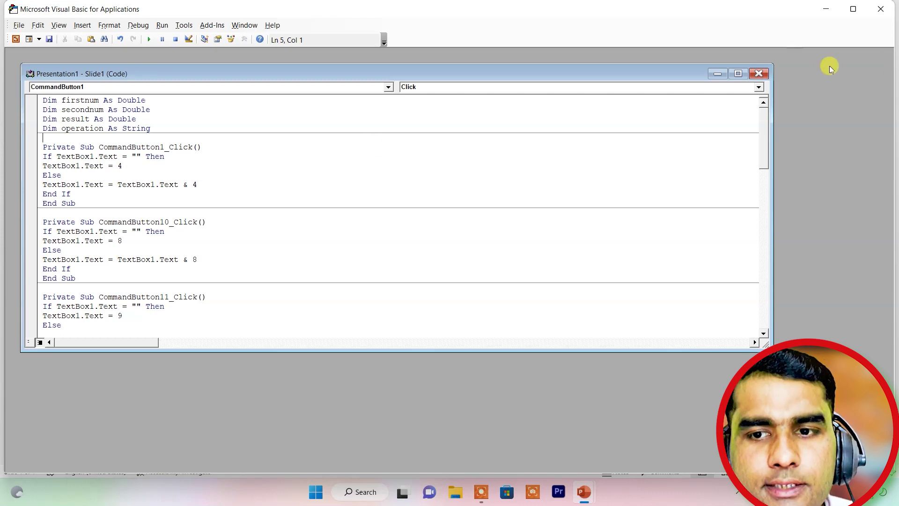
Close the Slide1 code and the VBA editor, then open the + button's click handler.
click(760, 75)
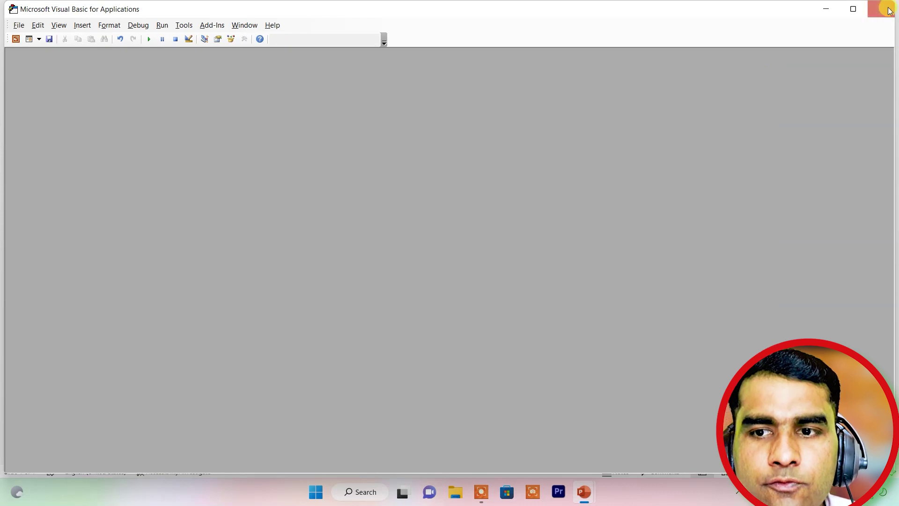
click(880, 9)
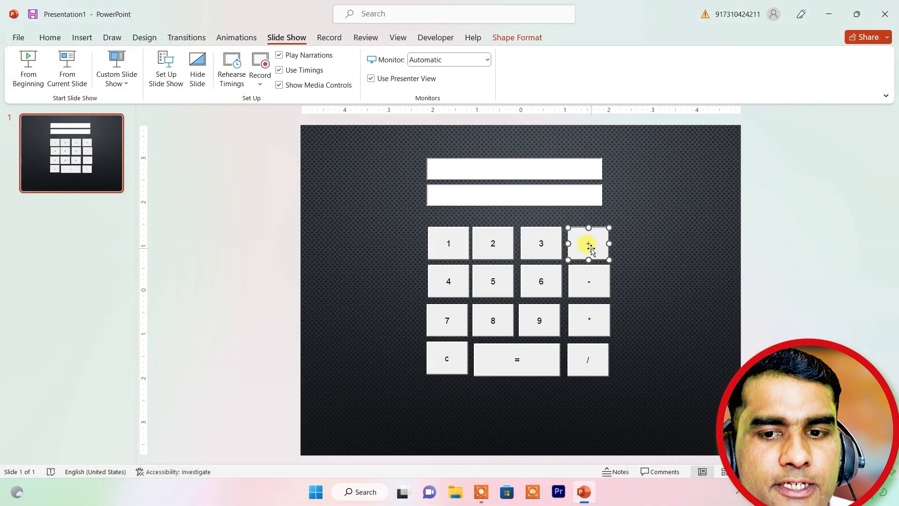
double_click(591, 252)
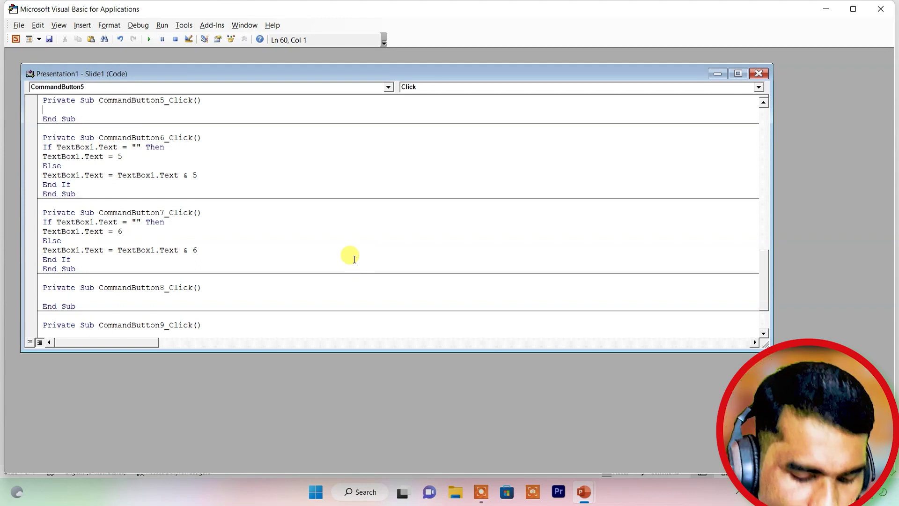
Enter firstnum = TextBox1.Text as the first line of CommandButton5_Click.
text(i)
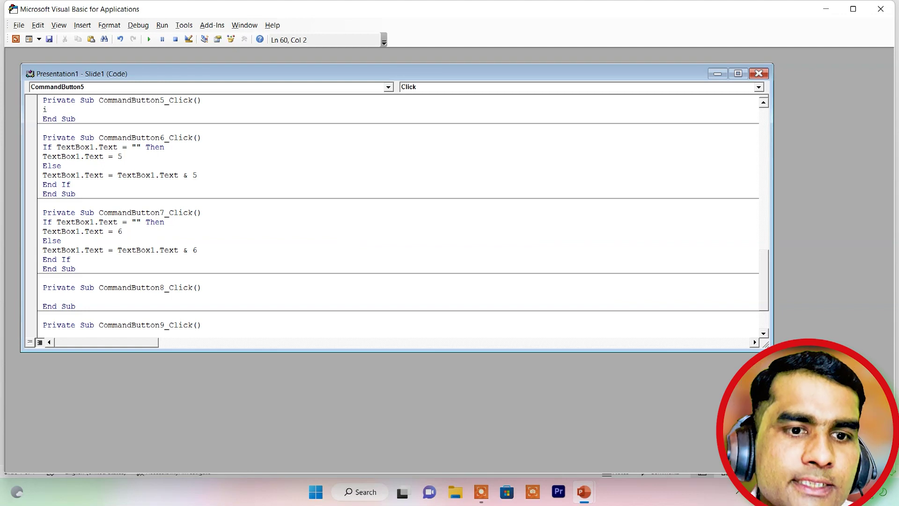
key(BackSpace)
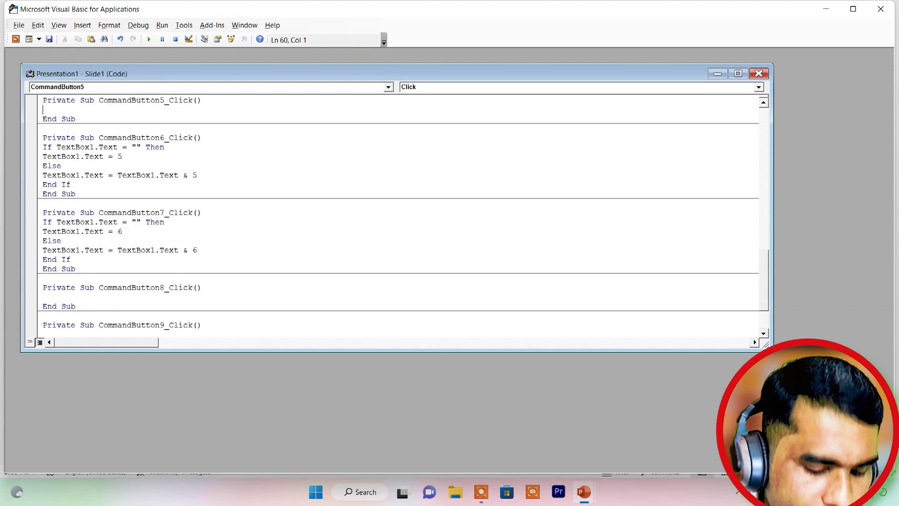
text(textbox1.)
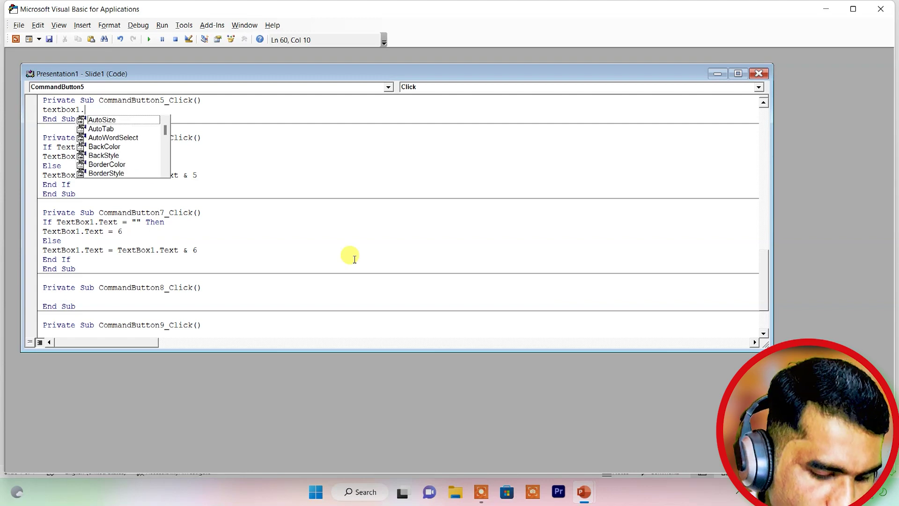
text(text)
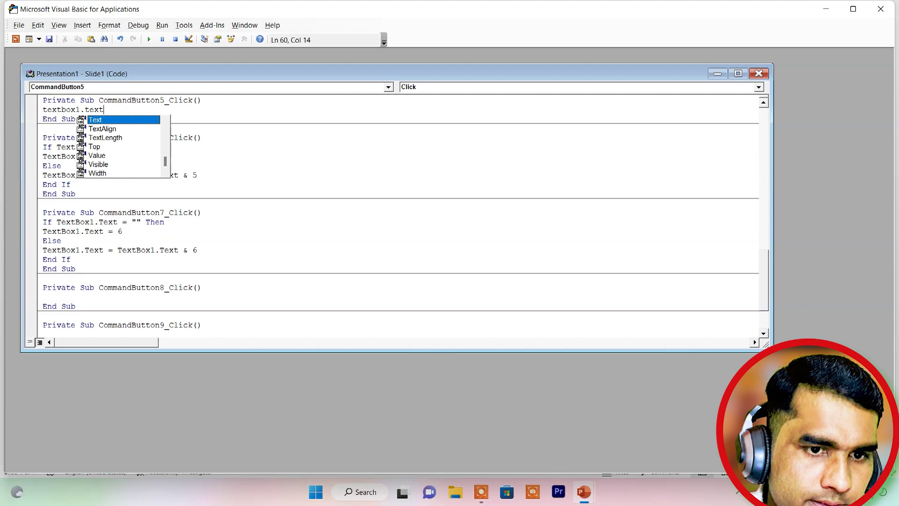
key(Left)
key(Left)
key(Left)
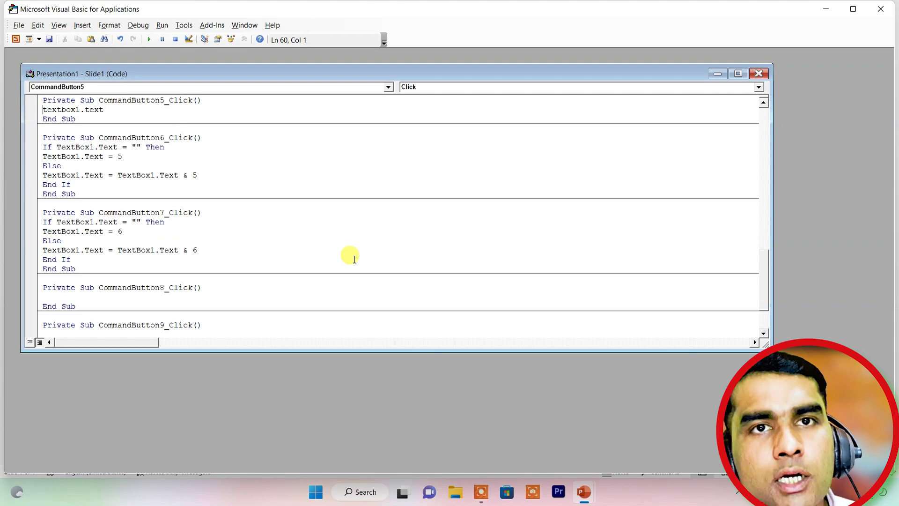
text(firstnum=)
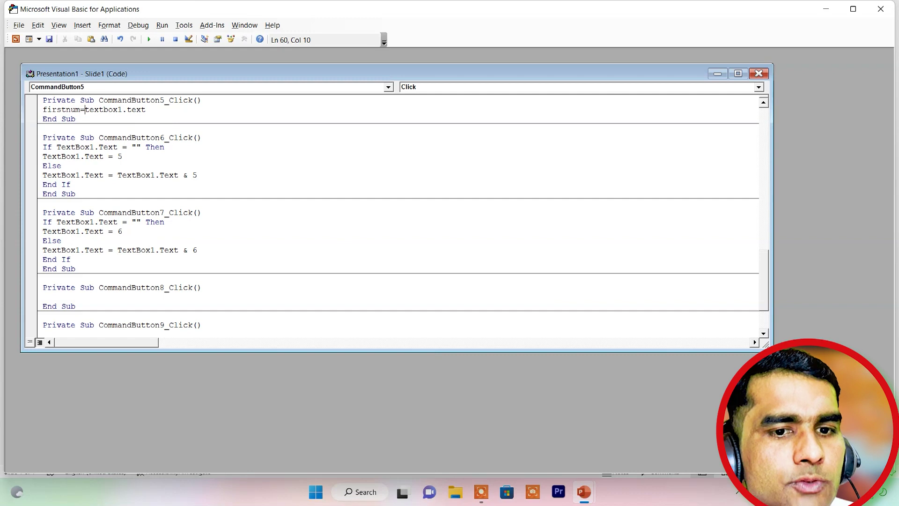
key(Right)
key(Right)
key(Right)
key(Right)
key(Right)
key(Right)
key(Right)
key(Right)
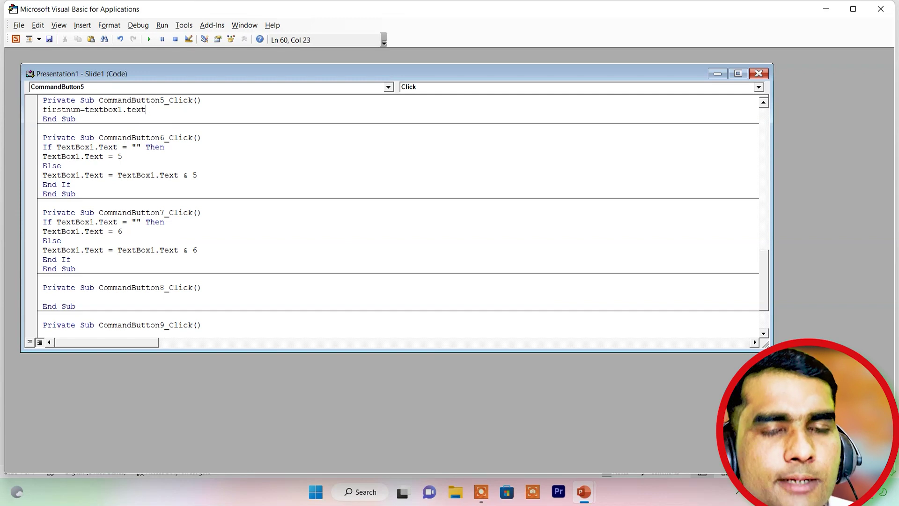
key(Return)
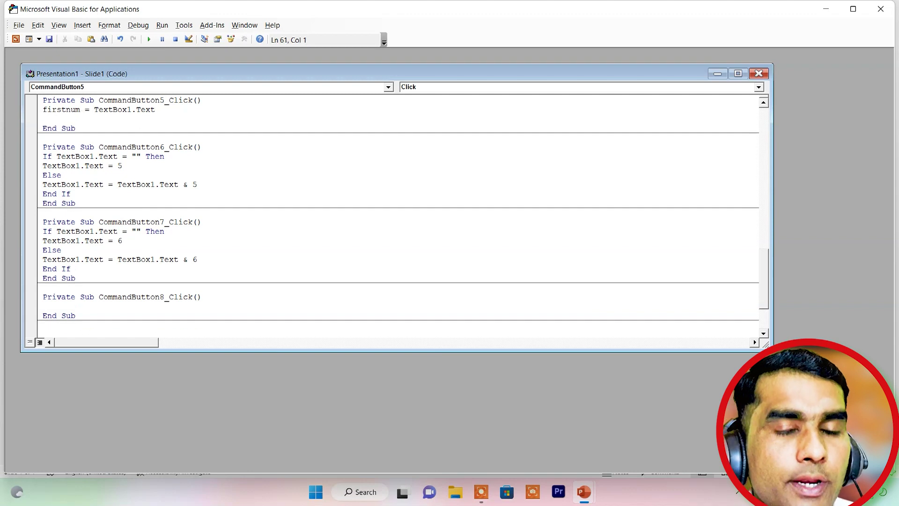
Add lines showing firstnum with "+" in TextBox2, clearing TextBox1, and setting operation to "+".
text(text)
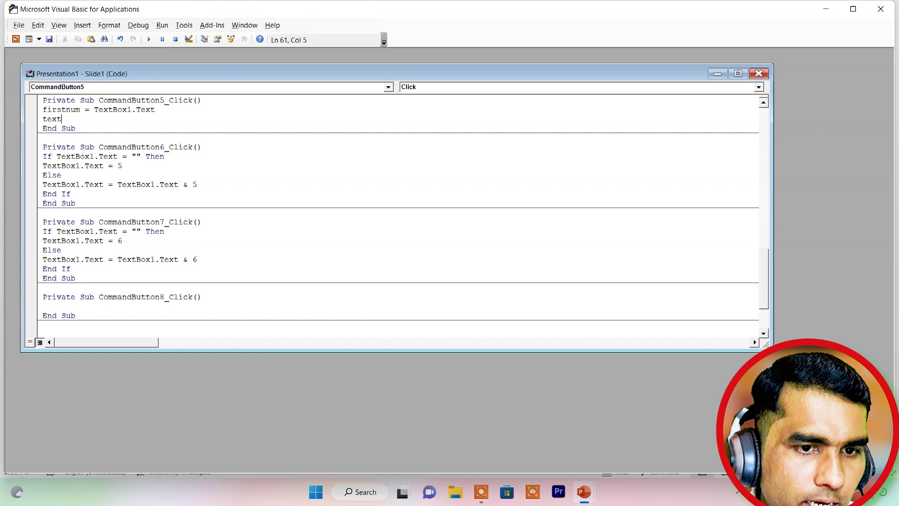
text(box2)
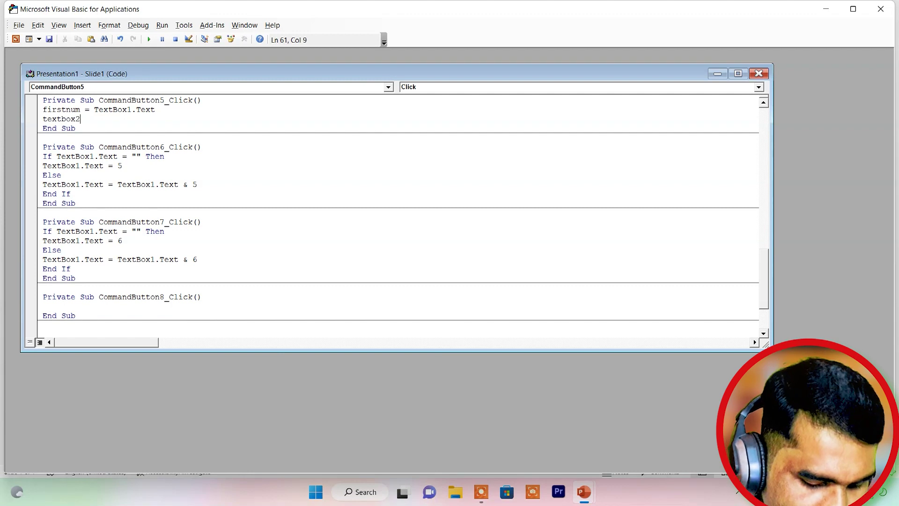
text(.text)
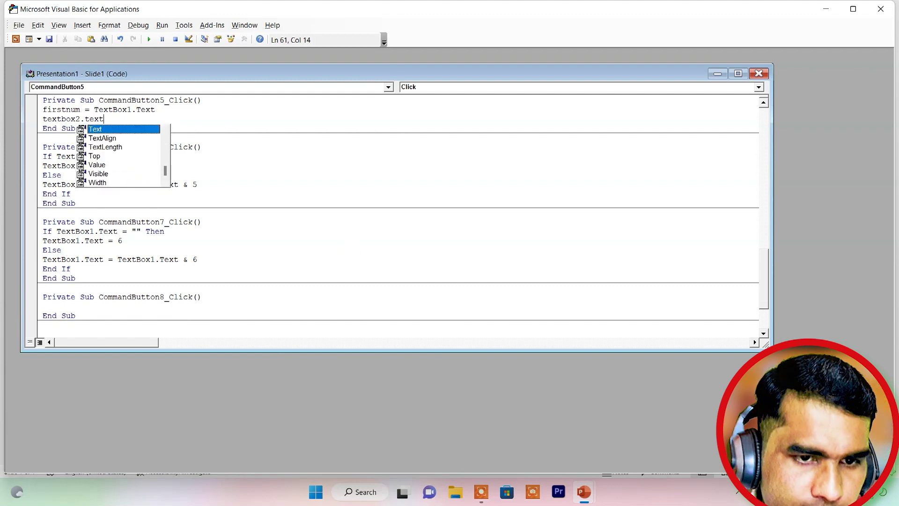
text(=)
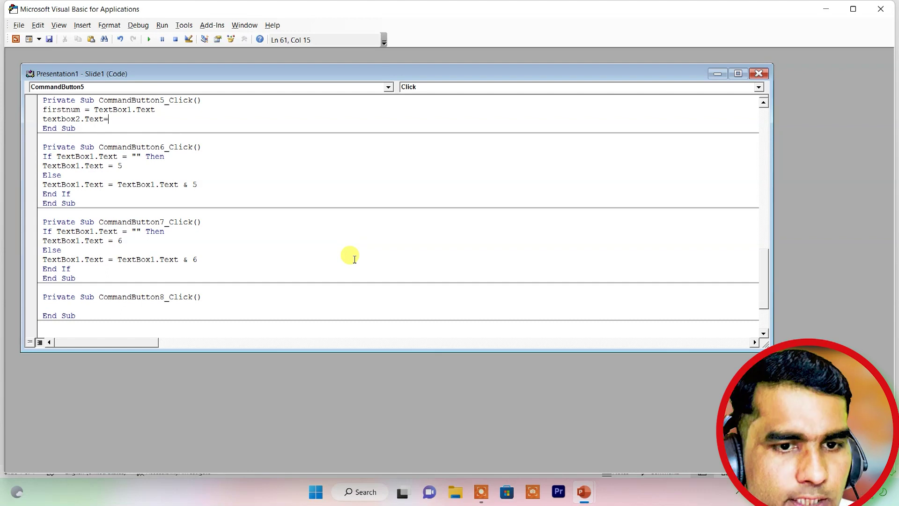
text(firstnum )
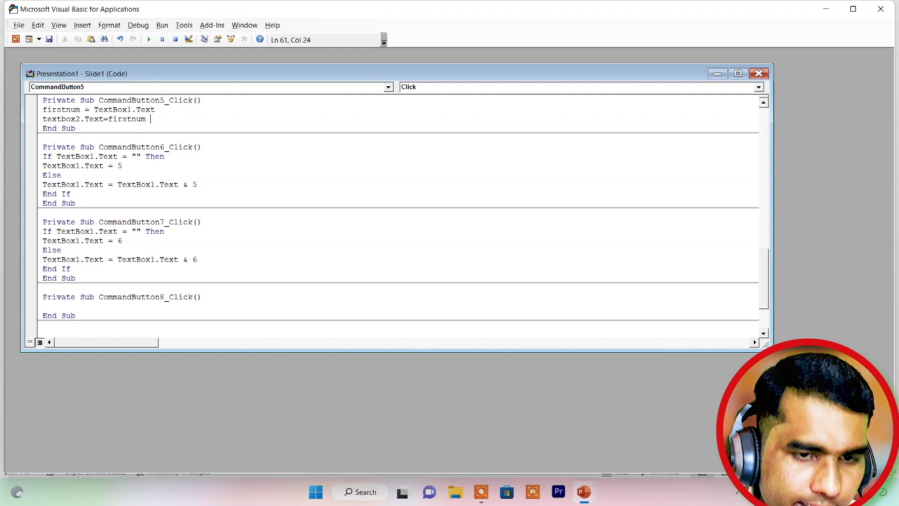
text(& ")
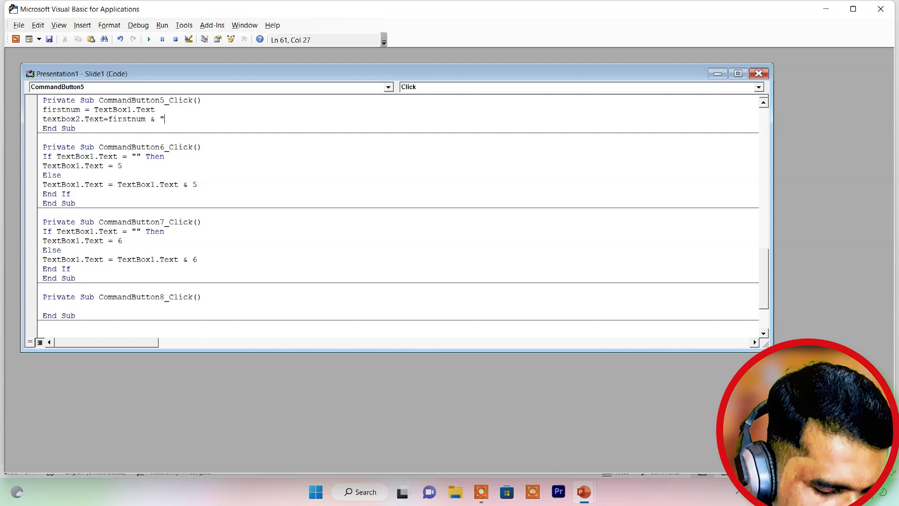
text(+)
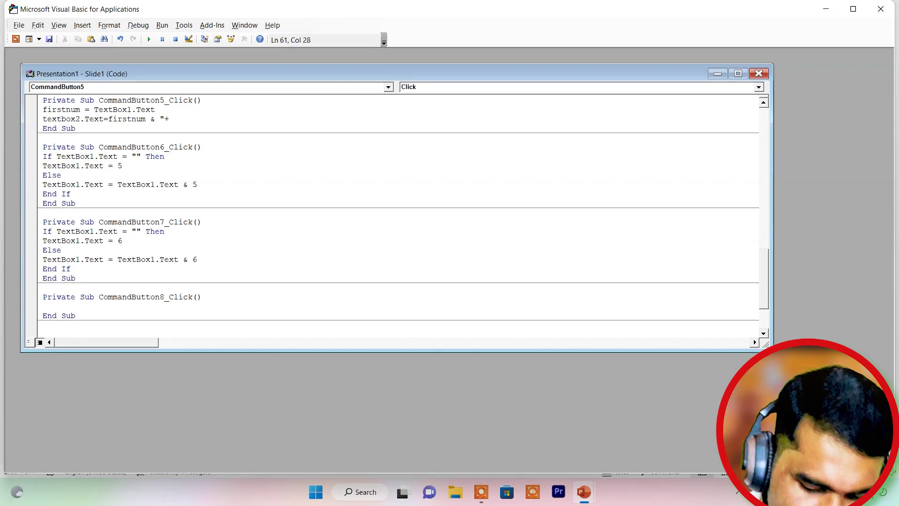
text(")
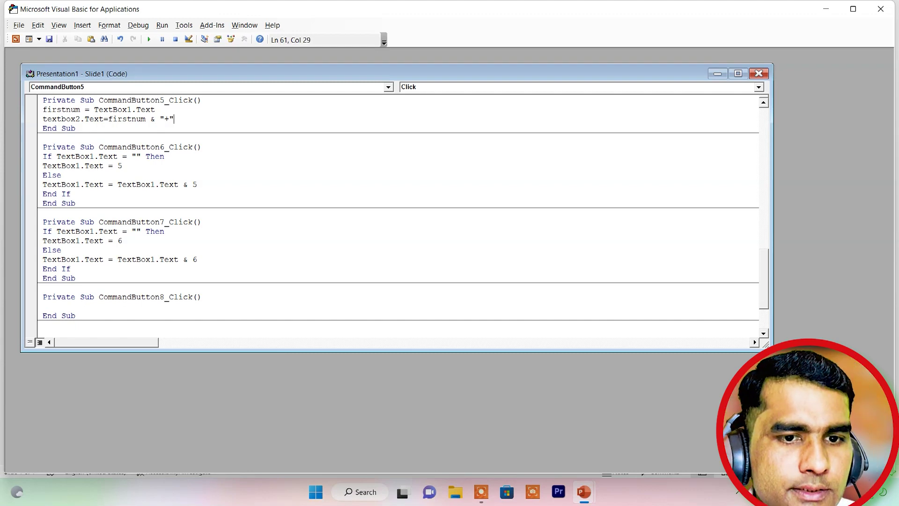
key(Return)
text(te)
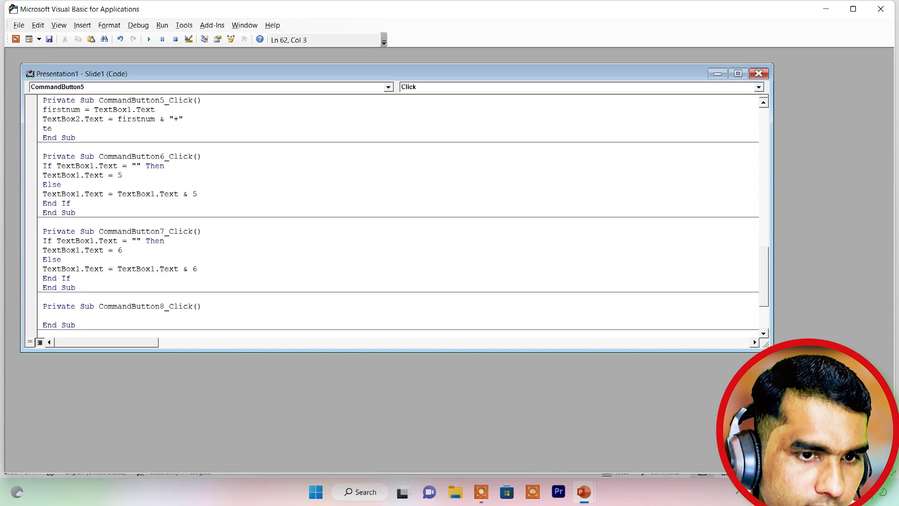
text(xtbox1)
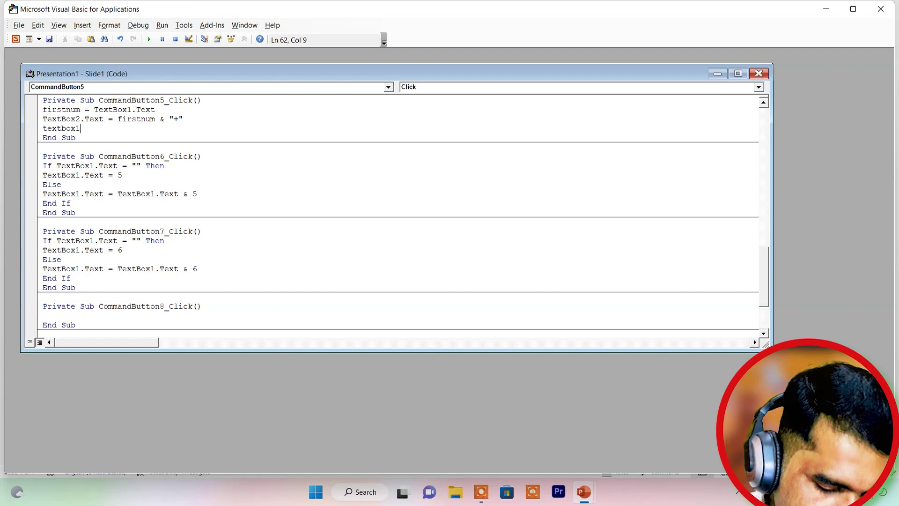
text(.te)
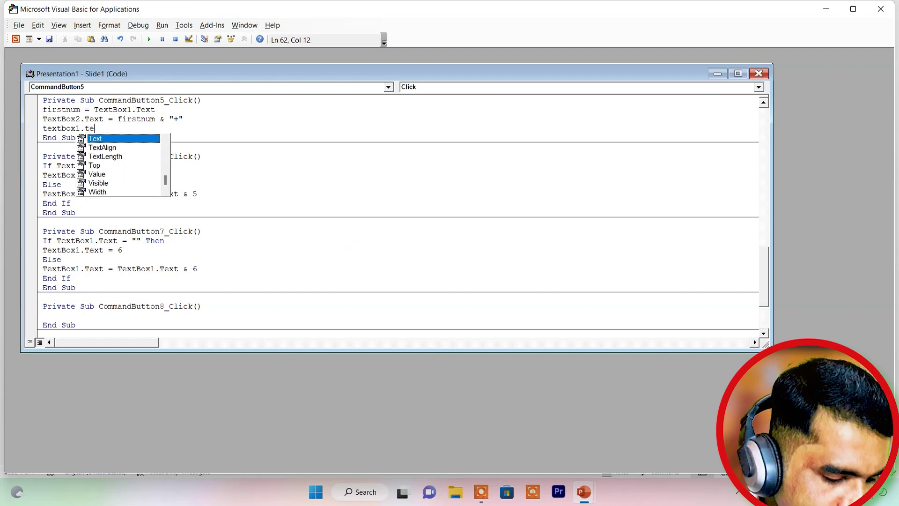
text(="")
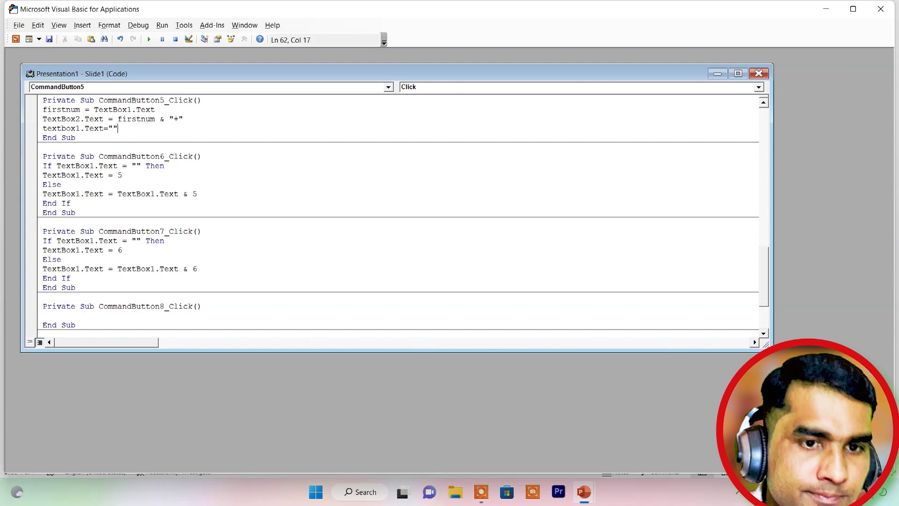
key(Return)
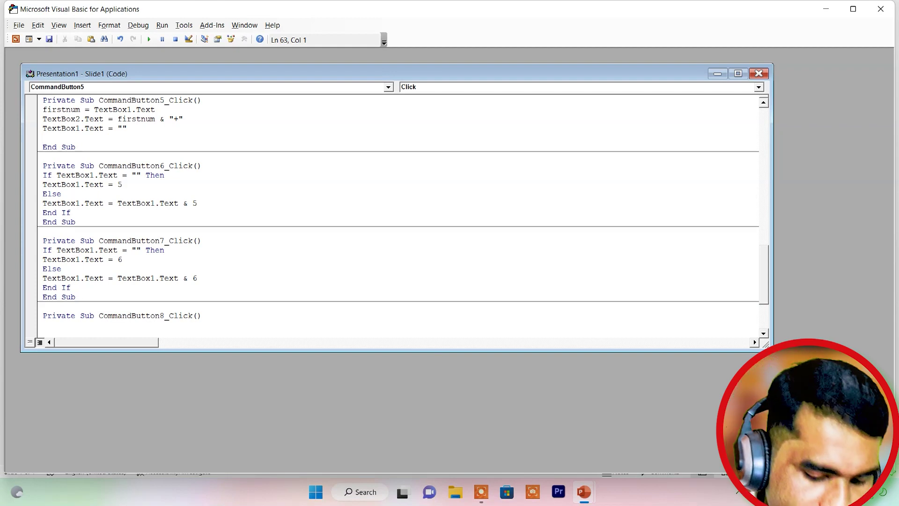
text(coperatio)
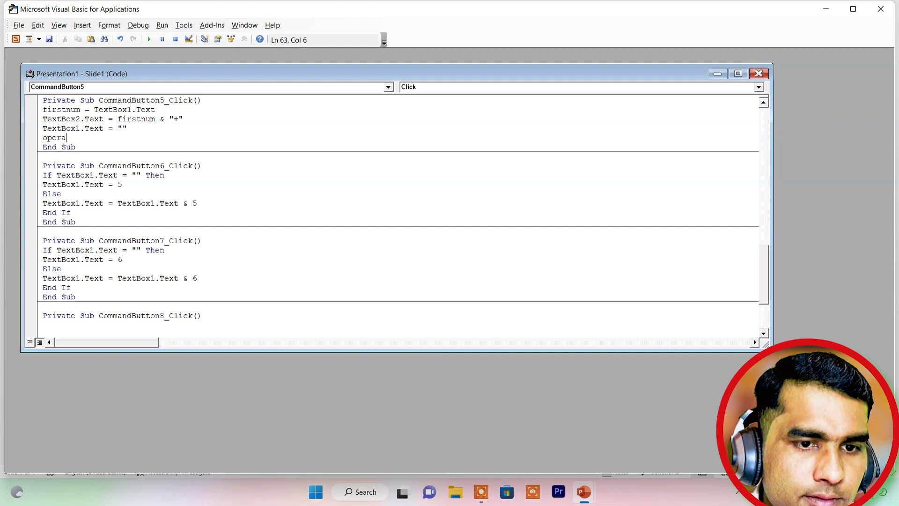
text(n=)
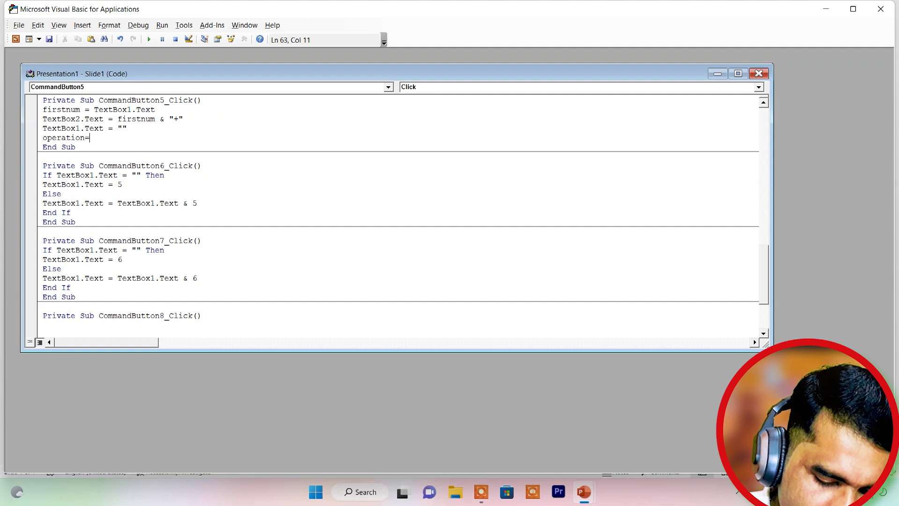
text("+")
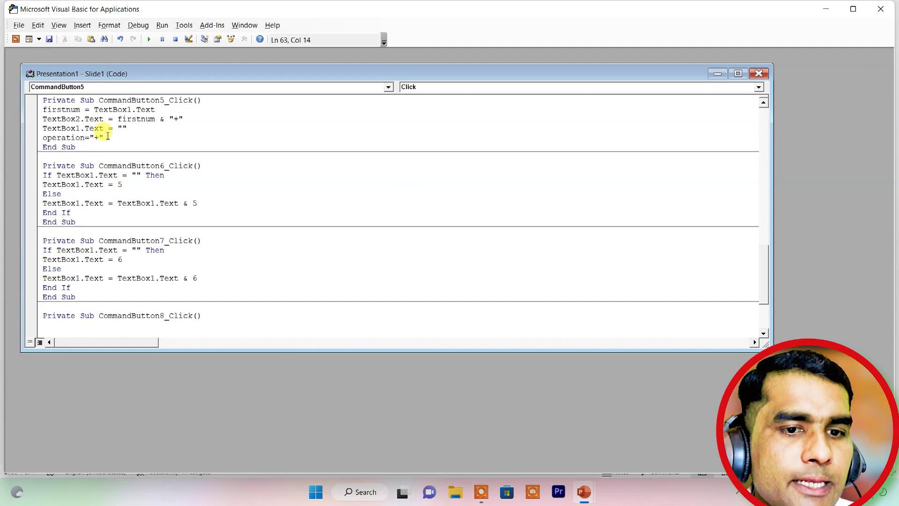
drag(103, 137, 43, 110)
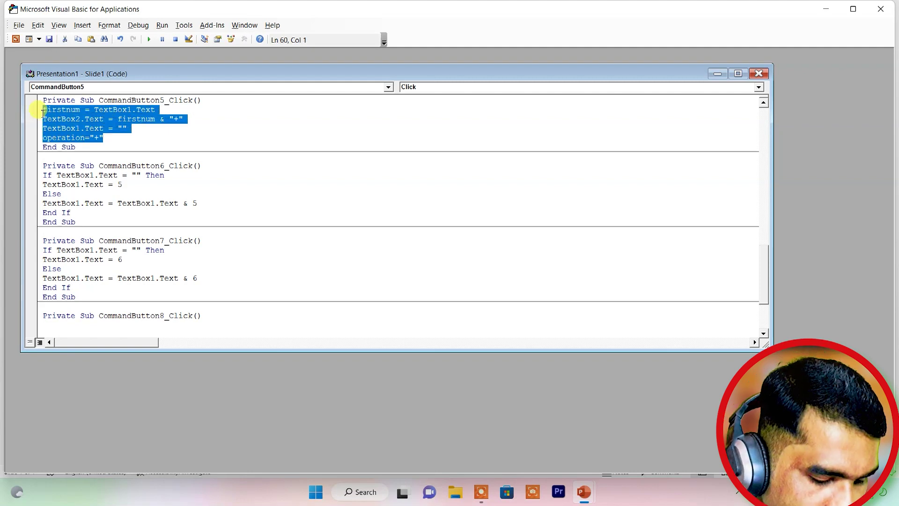
click(758, 73)
In a slide show, enter 123 then + and confirm "123+" moves to the top display.
click(881, 9)
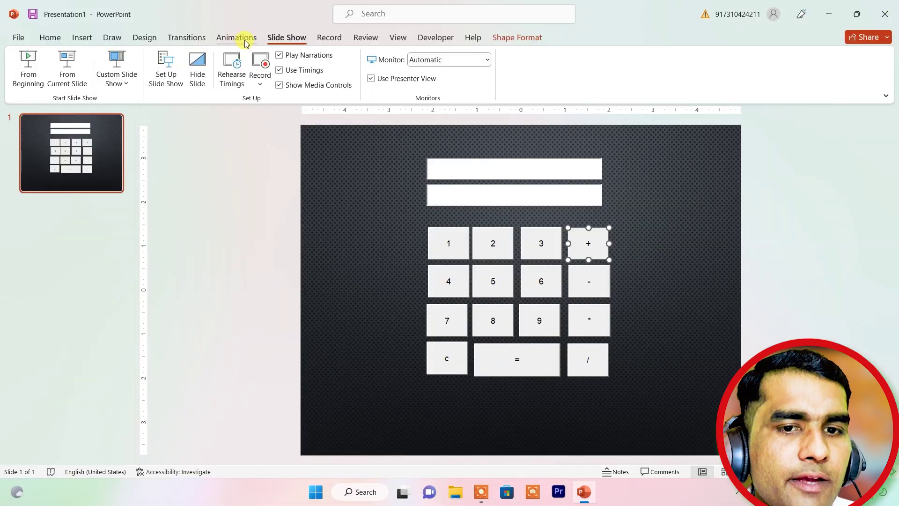
click(29, 68)
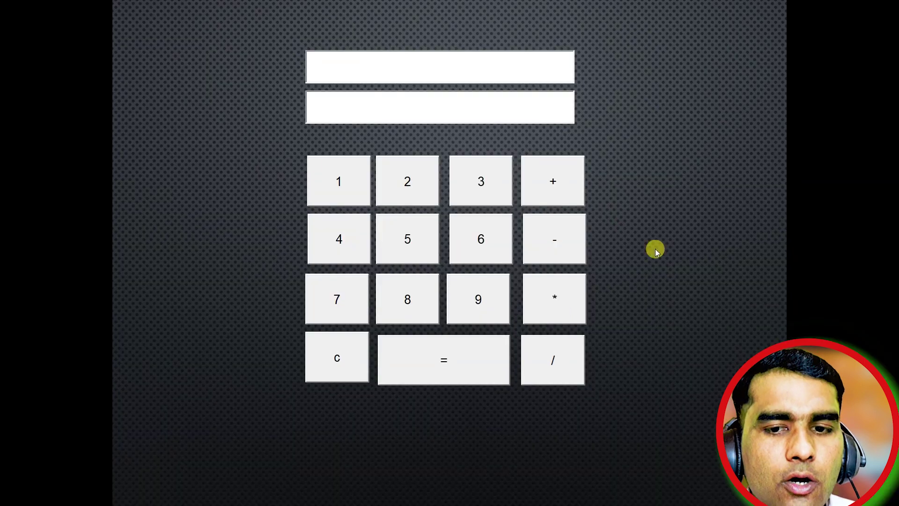
click(407, 185)
click(466, 180)
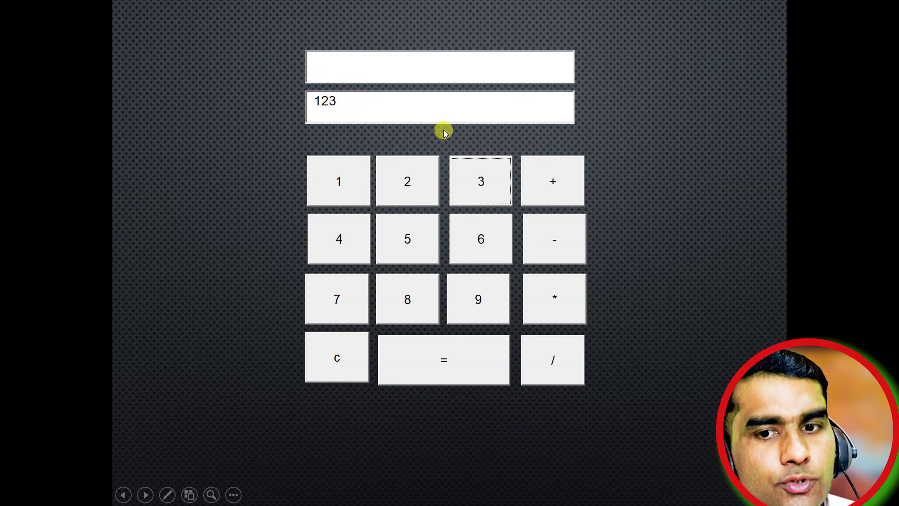
click(552, 186)
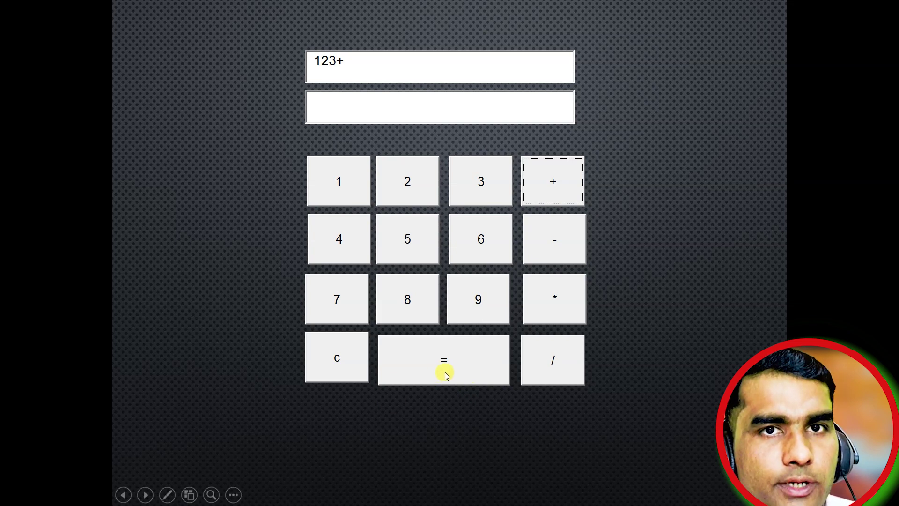
key(Escape)
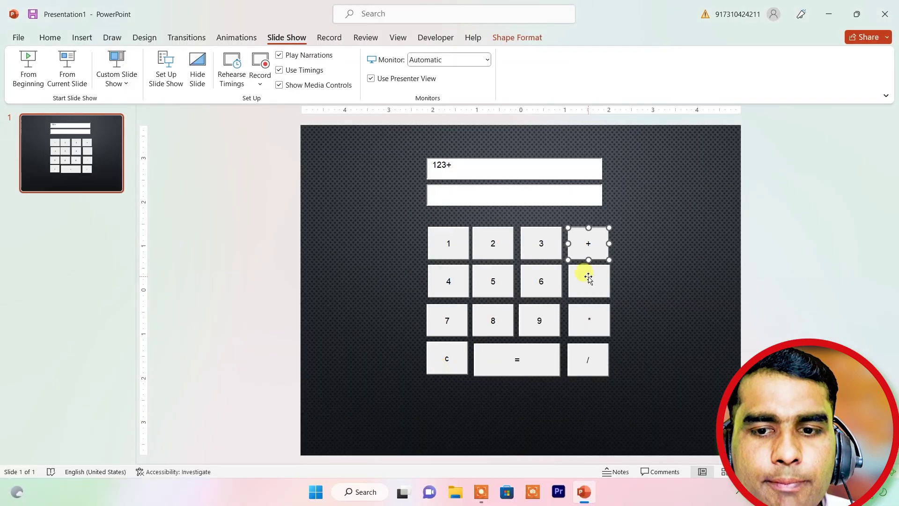
Paste the + handler code into the - button and change both "+" signs to "-".
double_click(588, 279)
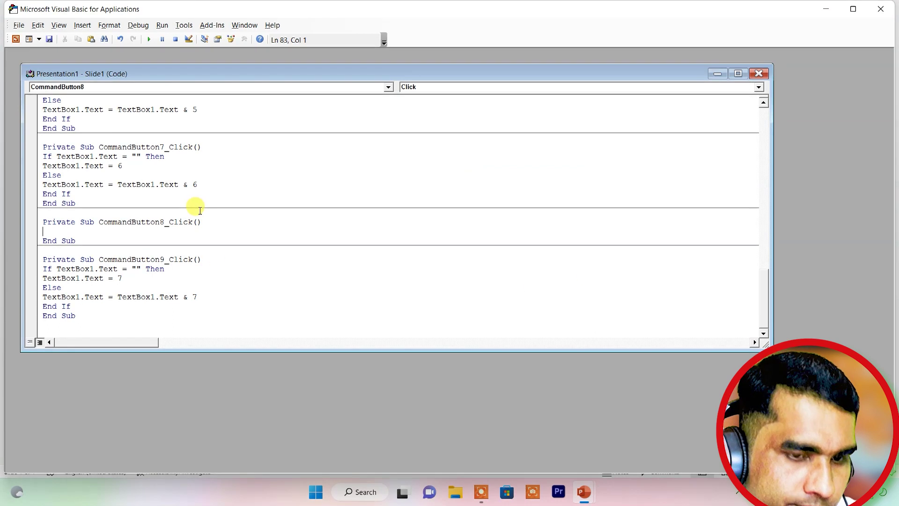
text(firstnum = TextBox1.Text TextBox2.Text = firstnum & "+" TextBox1.Text = "" operation = "+")
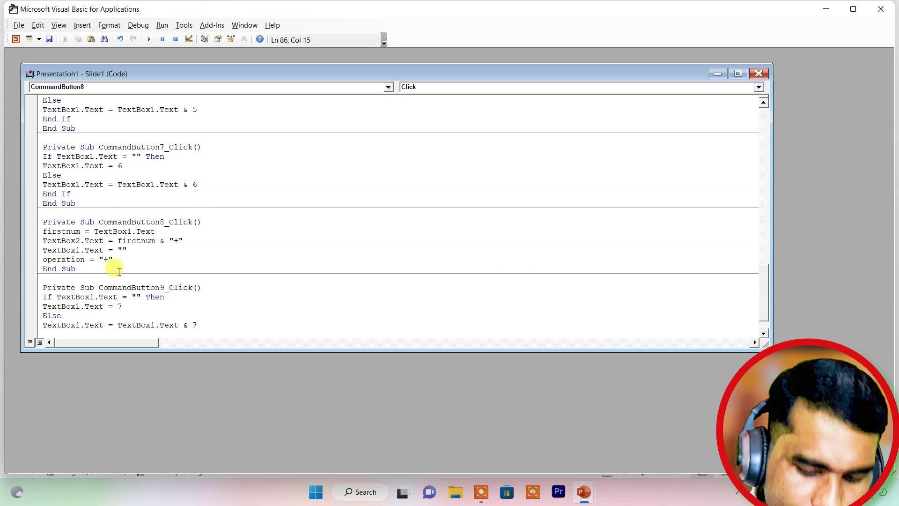
key(BackSpace)
text(-)
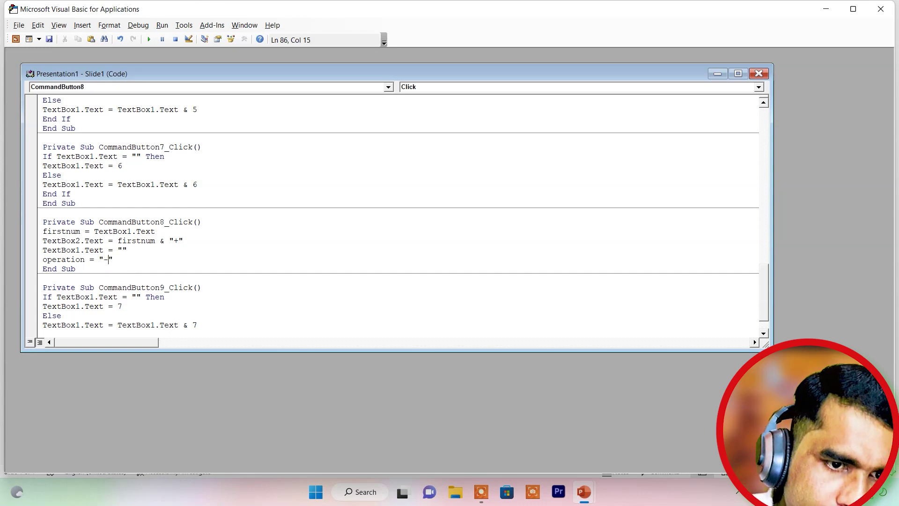
click(179, 243)
key(BackSpace)
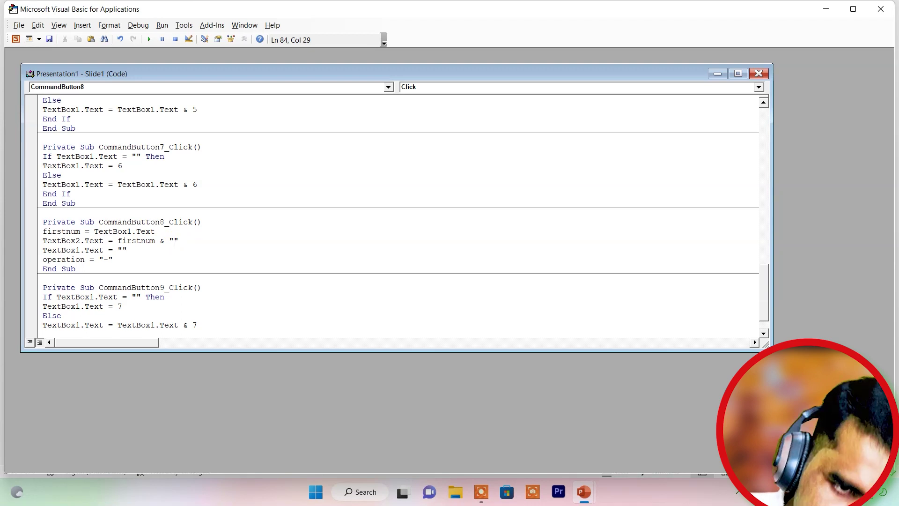
text(-)
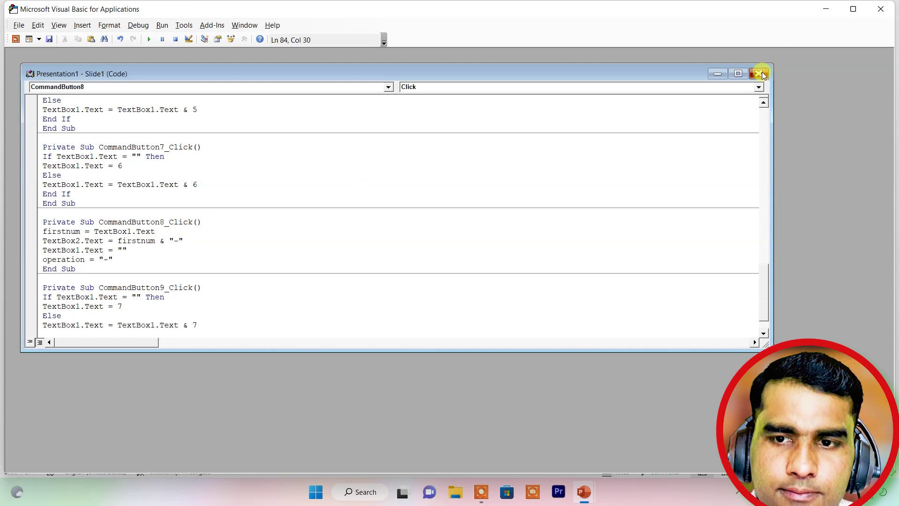
click(758, 74)
click(881, 9)
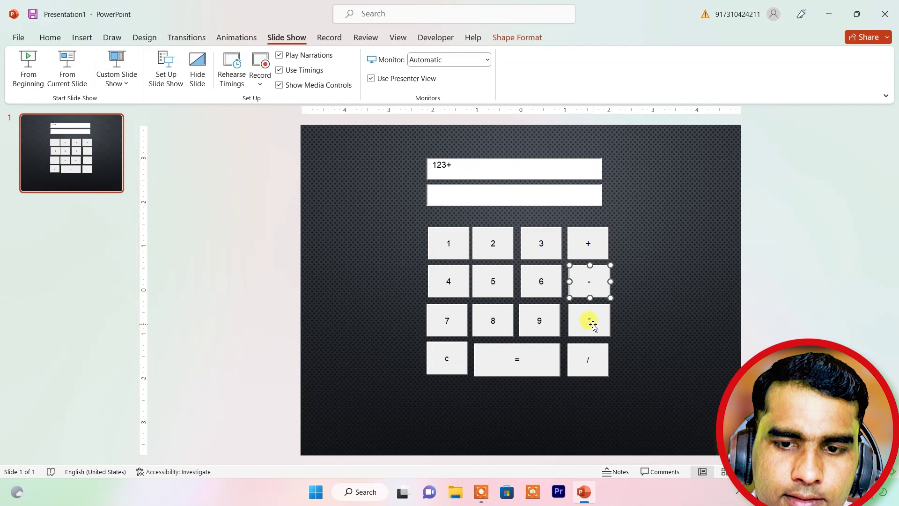
Edit the * button's handler: set operation to "*" and delete the "+" in the TextBox2 line.
double_click(591, 323)
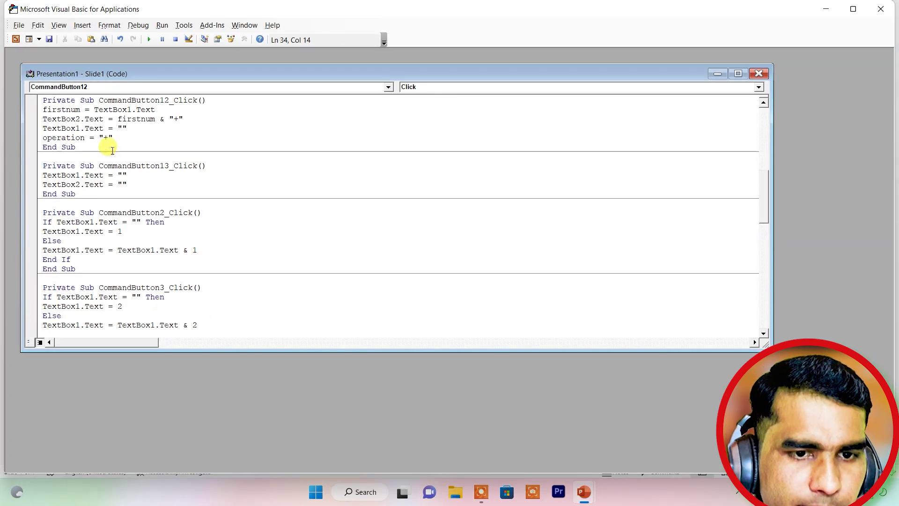
double_click(106, 138)
key(BackSpace)
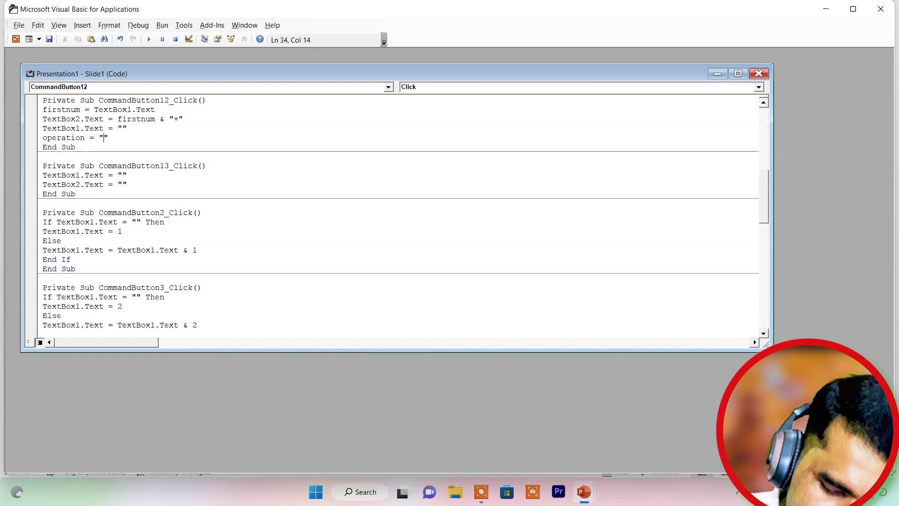
text(*)
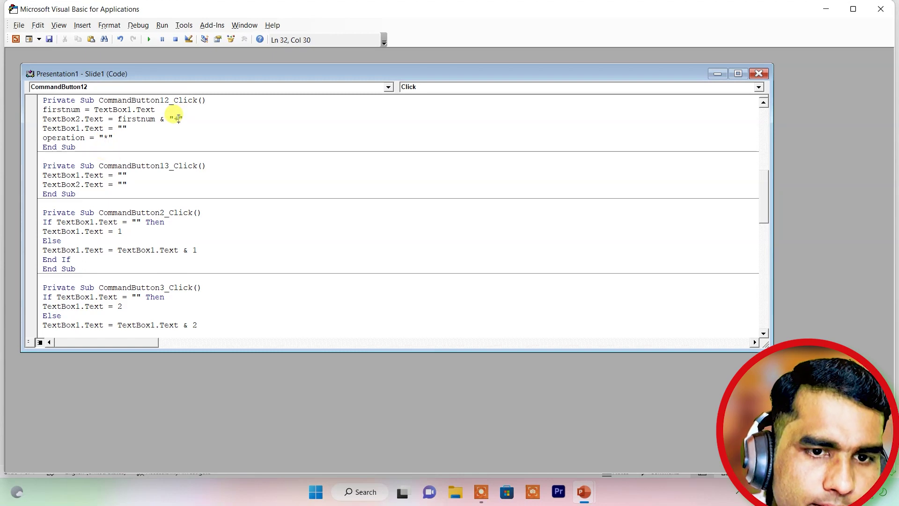
key(BackSpace)
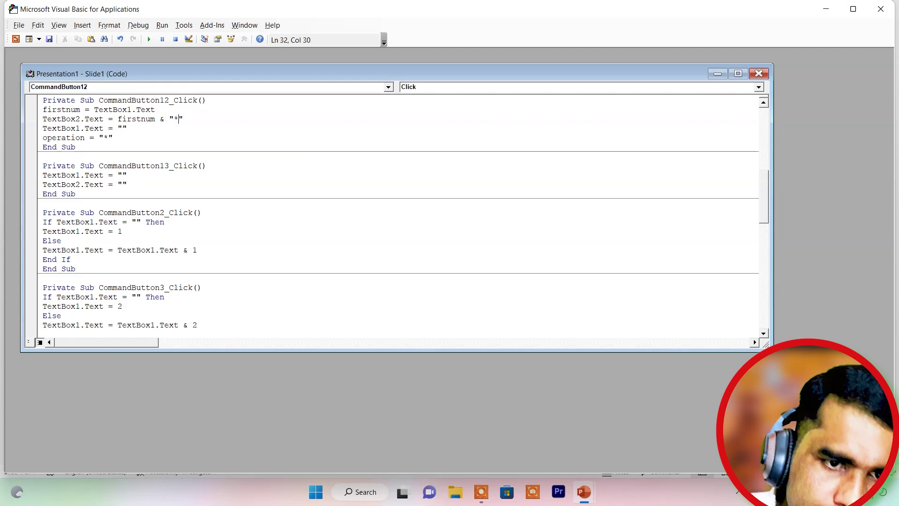
click(758, 74)
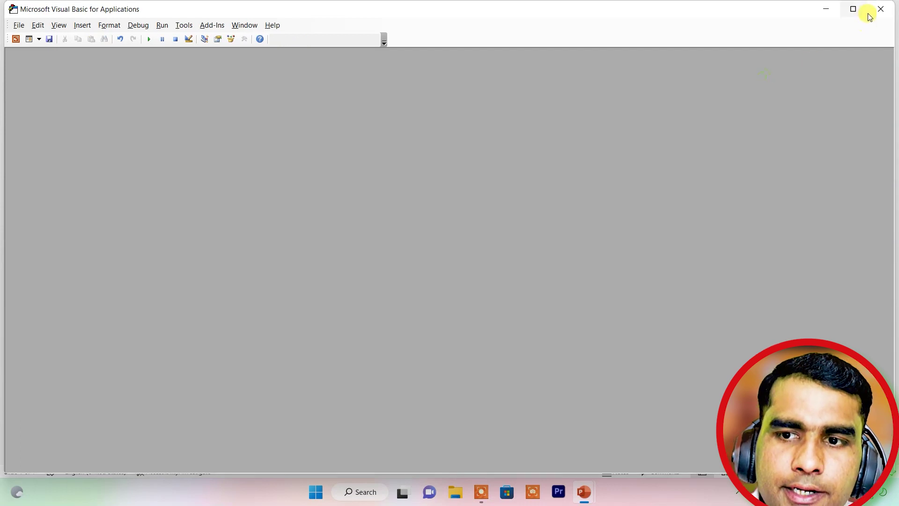
click(880, 8)
Paste the operator code into CommandButton16 and change both "+" signs to "/".
double_click(600, 365)
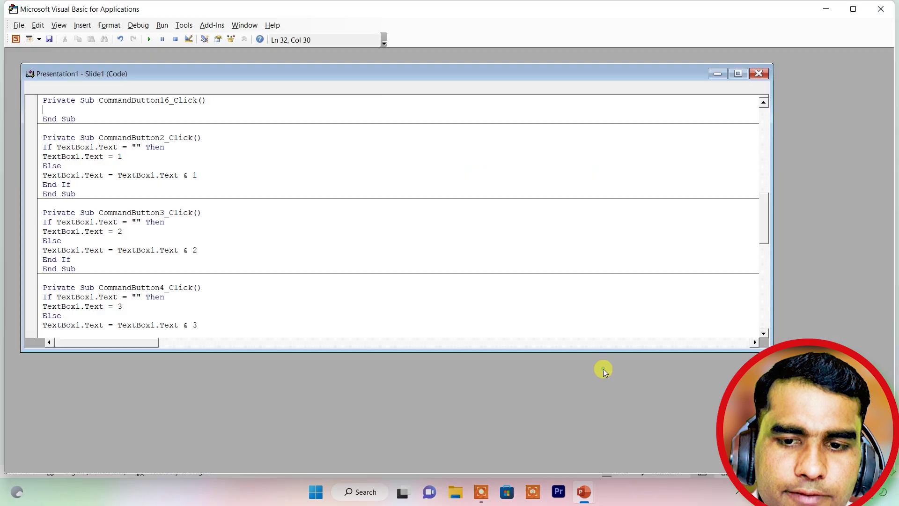
click(155, 204)
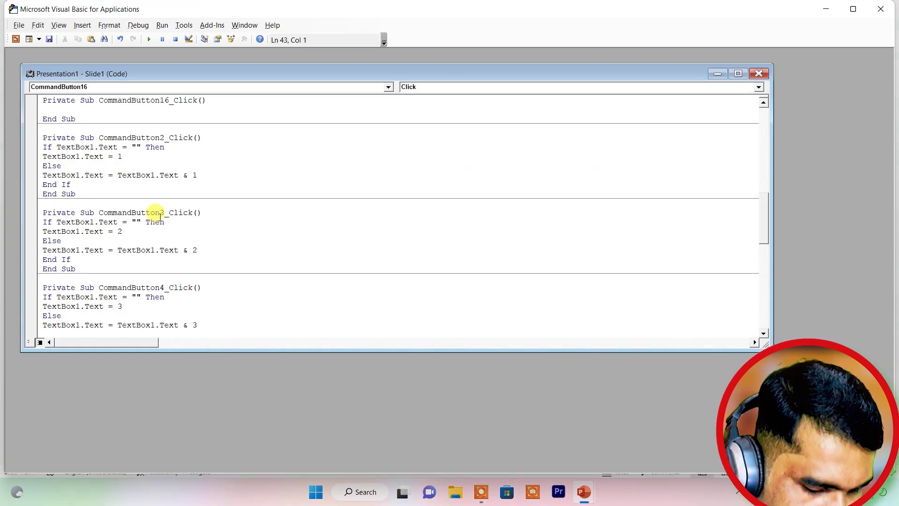
text(firstnum = TextBox1.Text TextBox2.Text = firstnum & "+" TextBox1.Text = "" operation = "+")
click(104, 138)
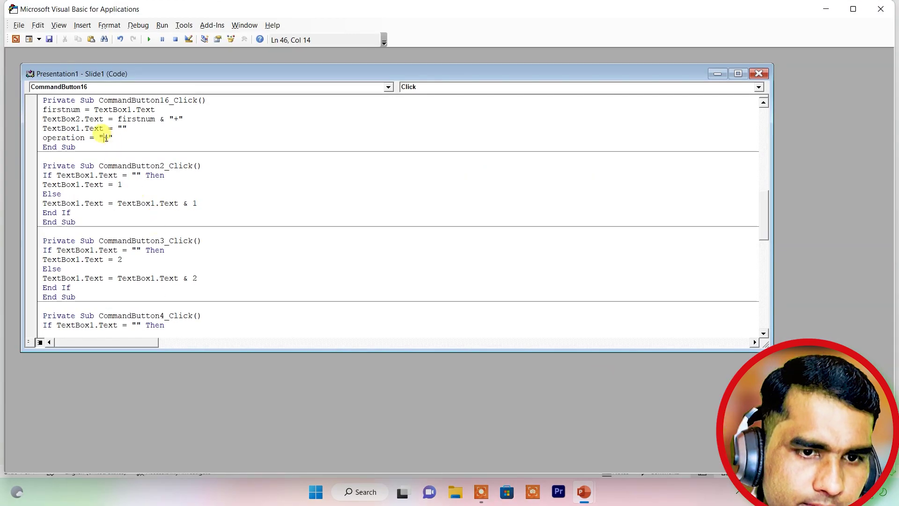
key(Delete)
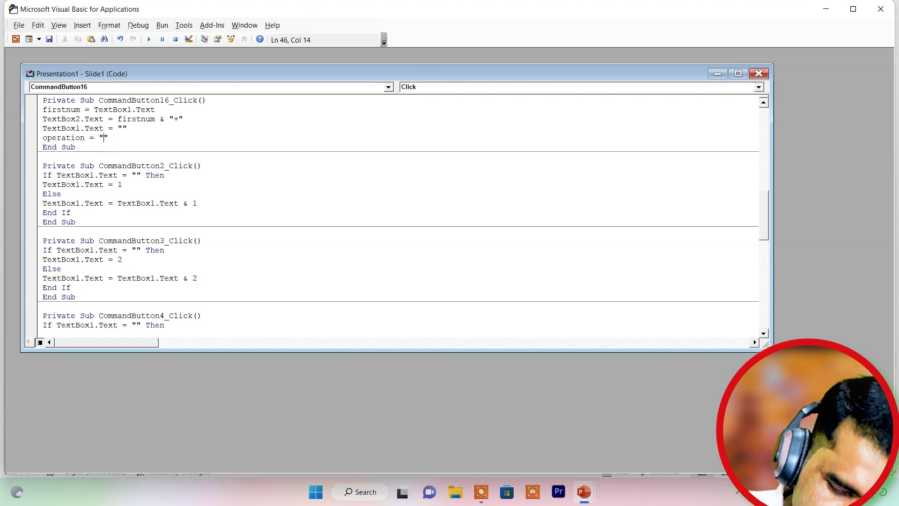
text(/)
click(180, 119)
key(BackSpace)
text(/)
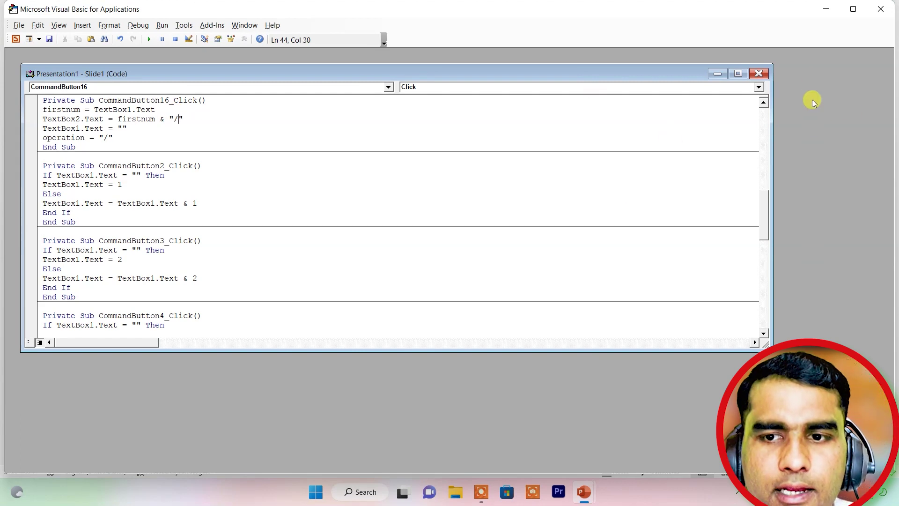
click(758, 74)
Return to the slide, start the slide show, and clear the leftover 123+.
click(881, 8)
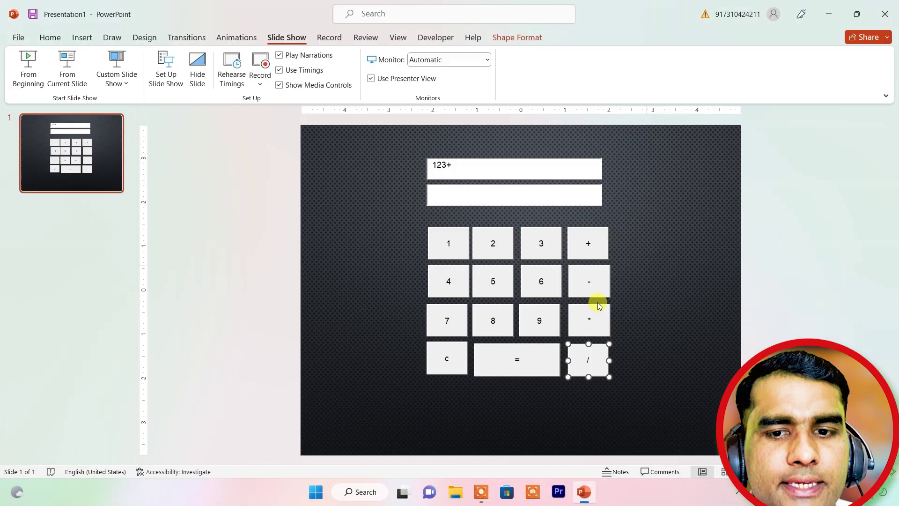
click(658, 313)
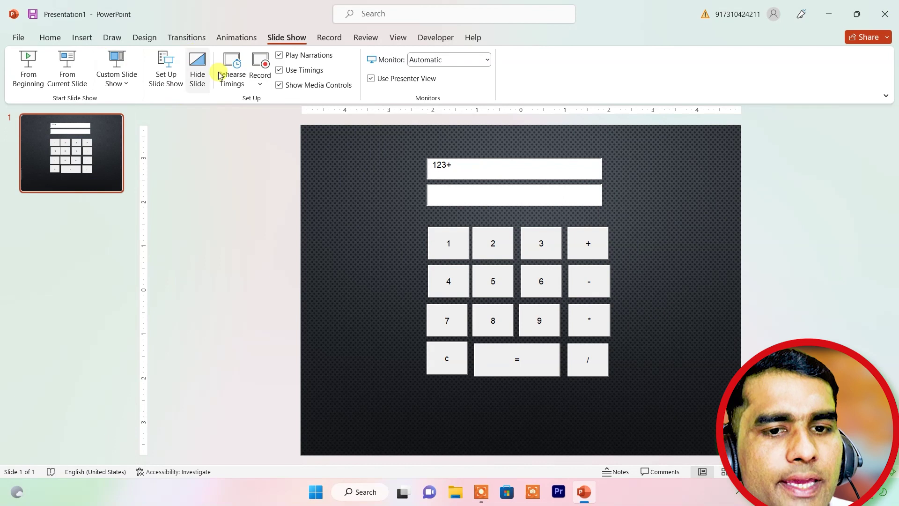
click(66, 75)
click(339, 357)
Enter 123 - 785, then clear both displays with C and end the show.
click(344, 196)
click(388, 192)
click(462, 188)
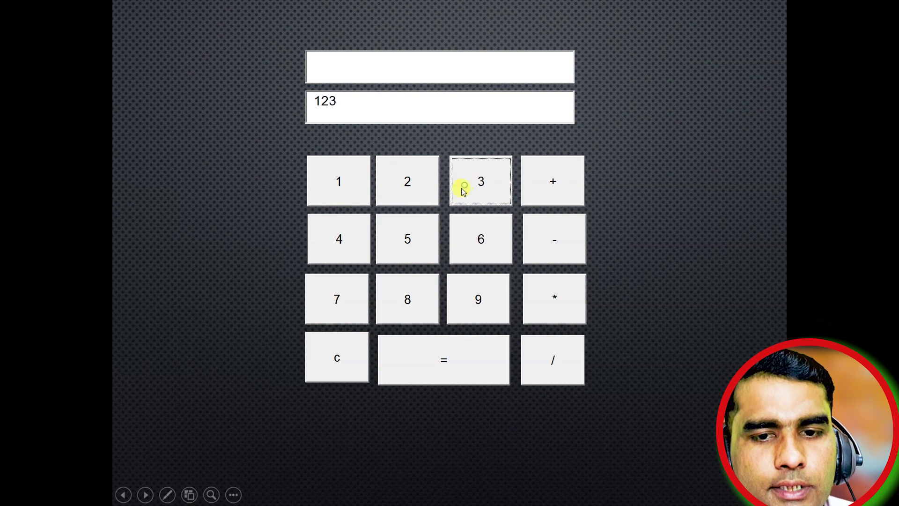
click(555, 250)
click(343, 300)
click(402, 298)
click(416, 247)
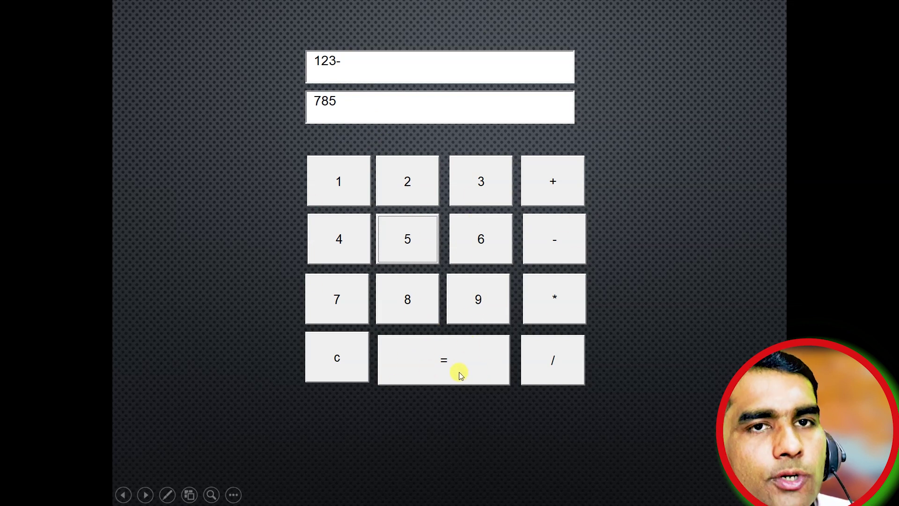
click(345, 361)
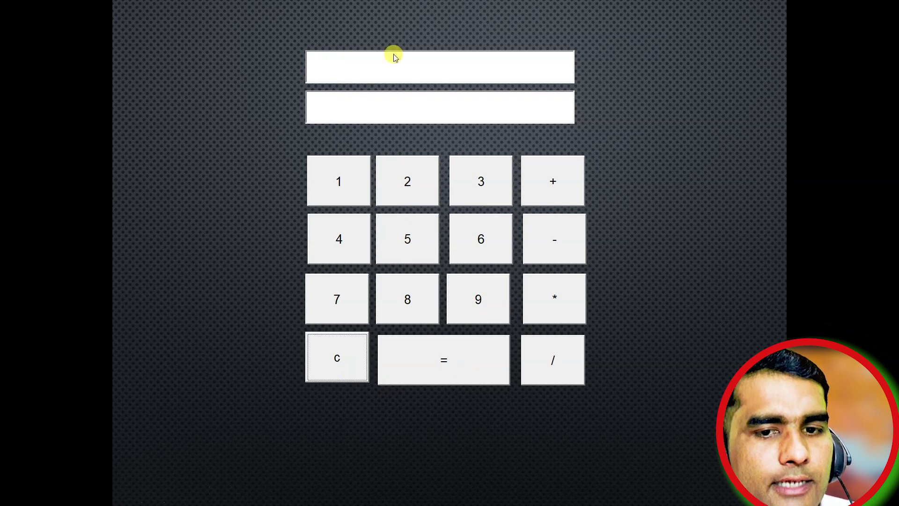
key(Escape)
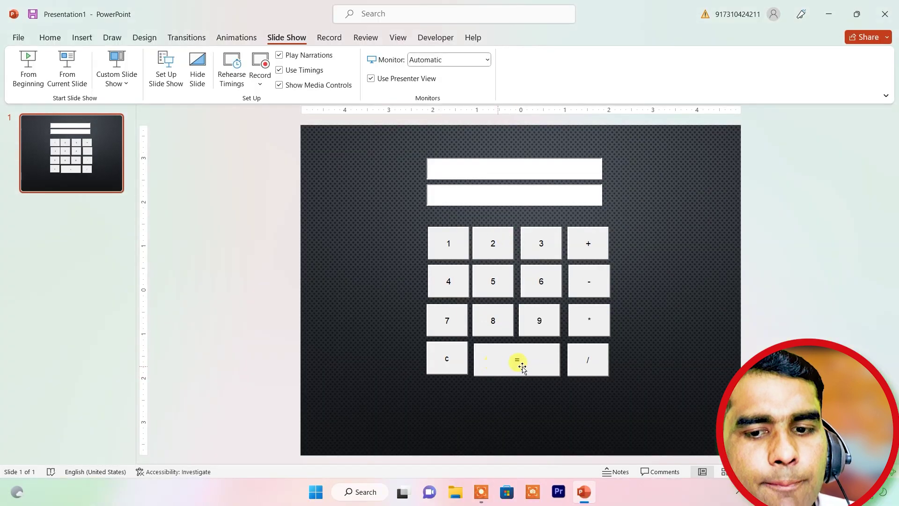
In the equals button's handler, read the display into secondnum with secondnum = TextBox1.Text.
double_click(535, 366)
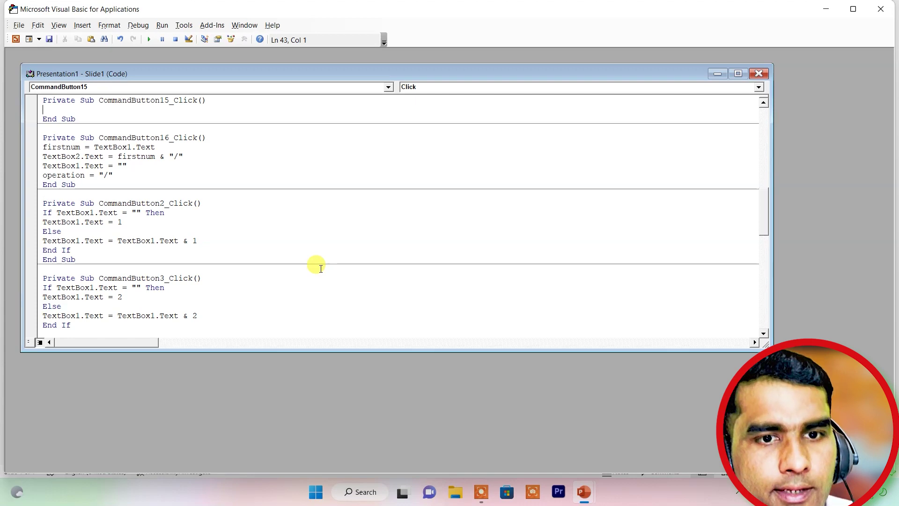
text(textbox1)
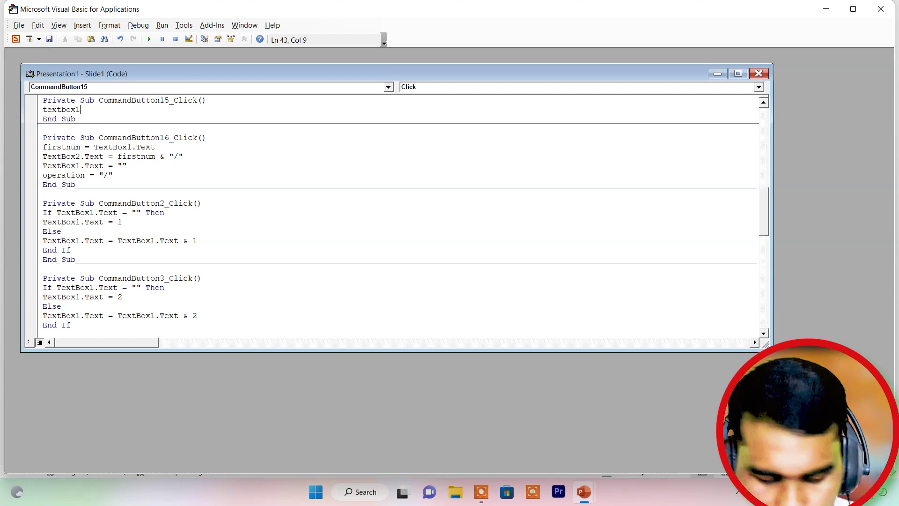
text(.te)
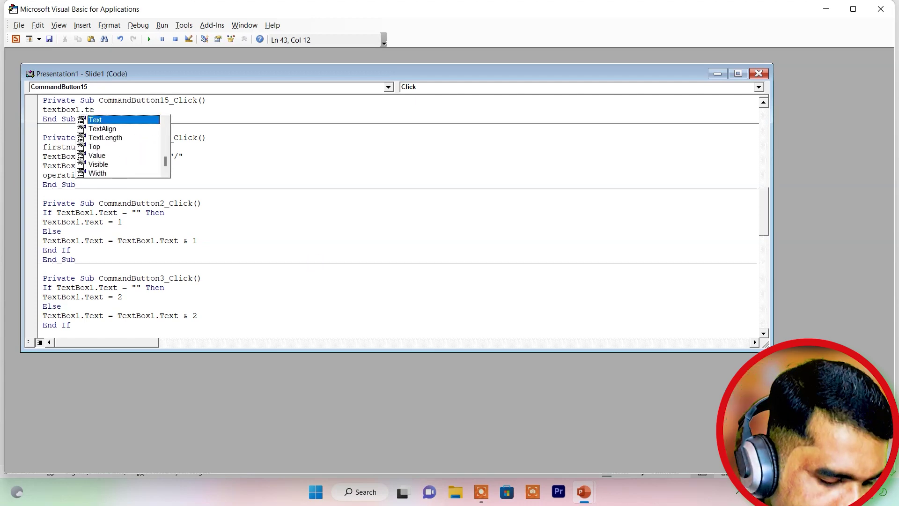
key(Tab)
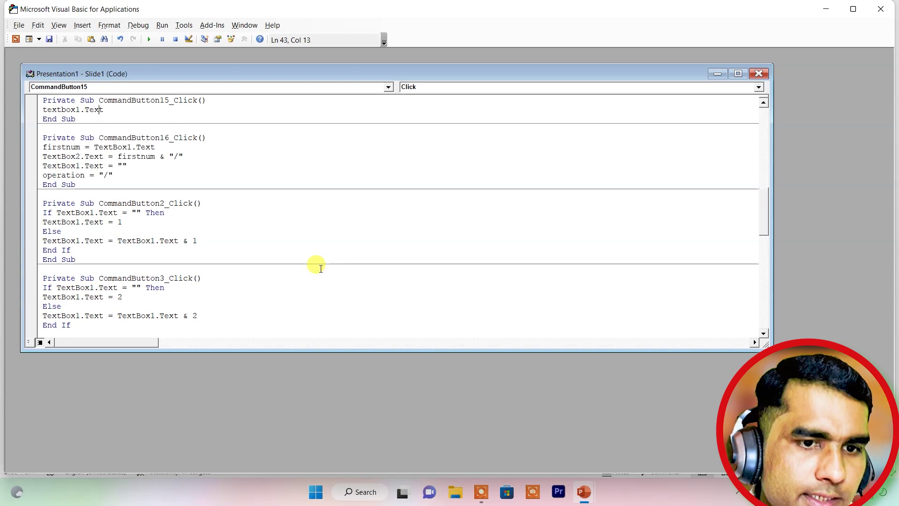
key(Left)
key(Left)
key(Left)
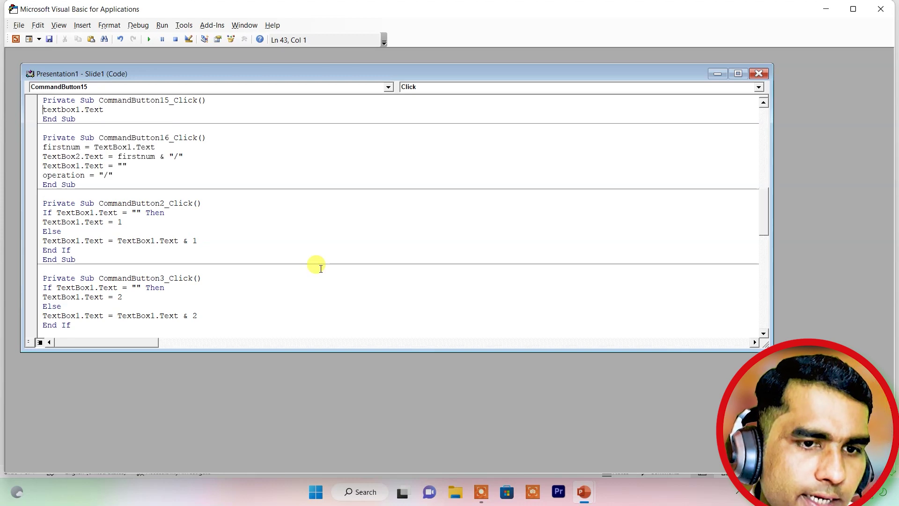
text(num)
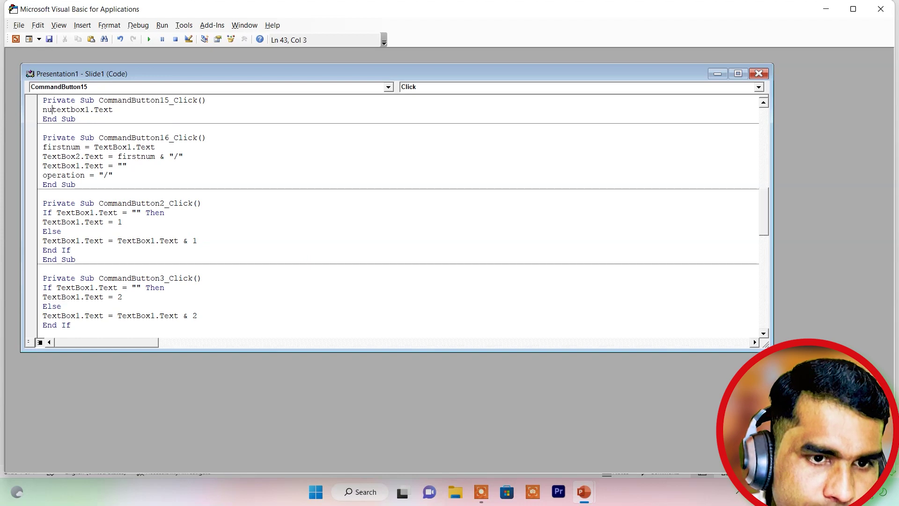
text(se)
key(BackSpace)
key(BackSpace)
key(BackSpace)
key(BackSpace)
key(BackSpace)
text(secondnum=)
key(Right)
key(Right)
key(Right)
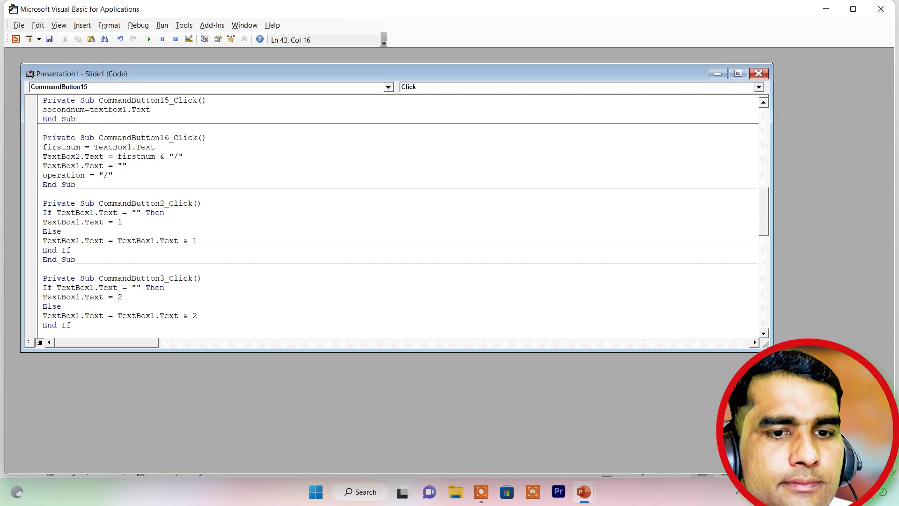
key(Right)
key(Right)
key(Right)
key(Right)
key(Right)
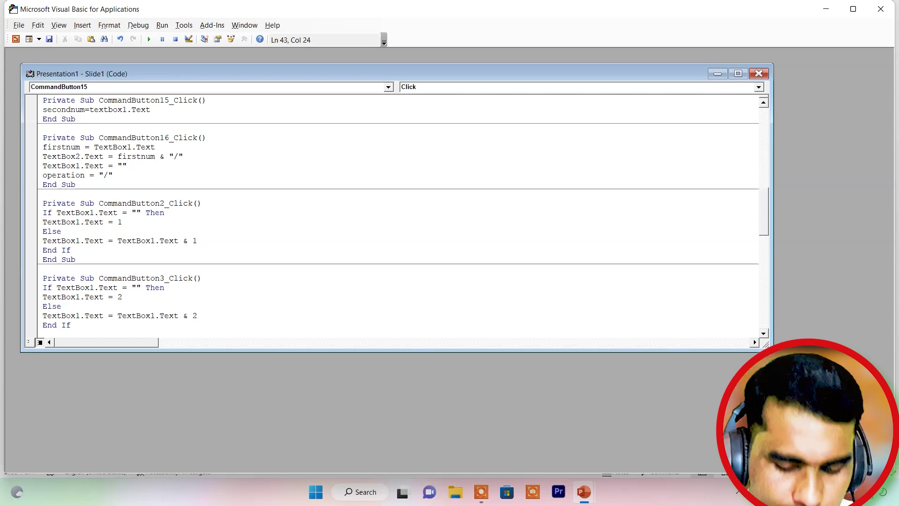
key(Return)
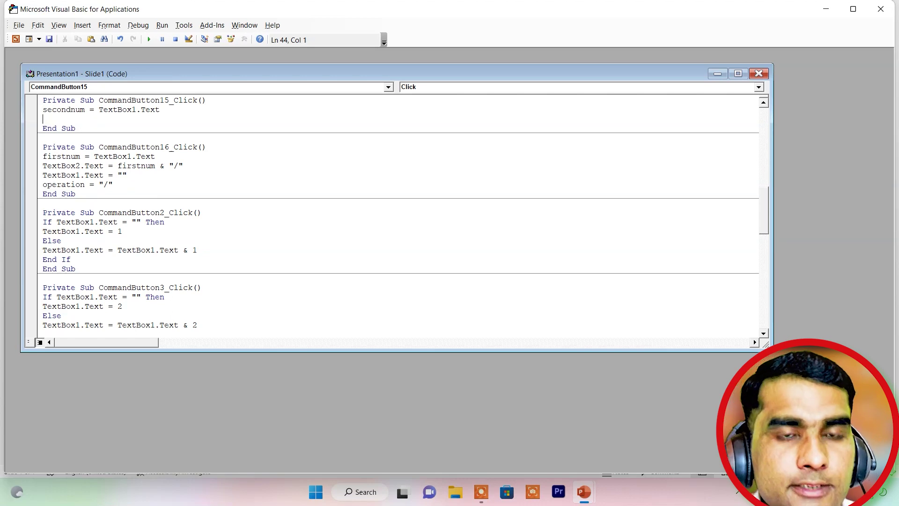
Add an If check for operation "+" that computes result = firstnum + secondnum.
text(if operation)
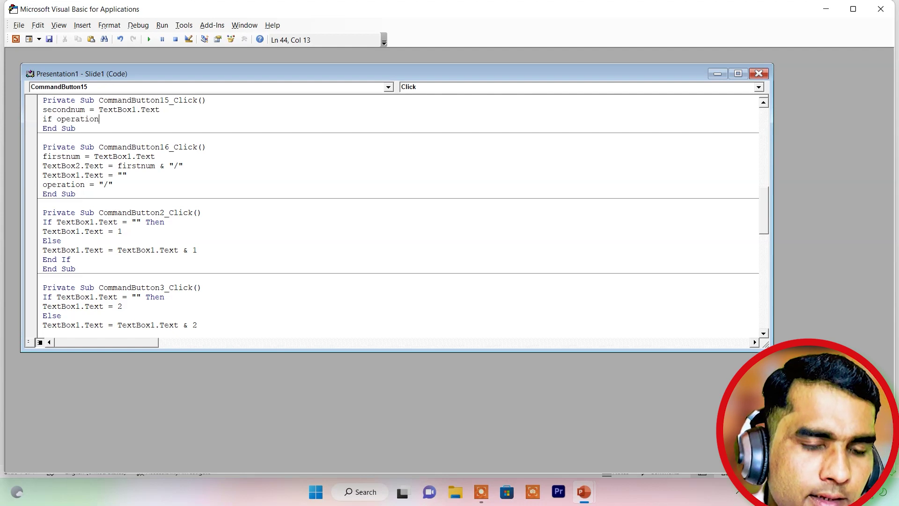
text(=)
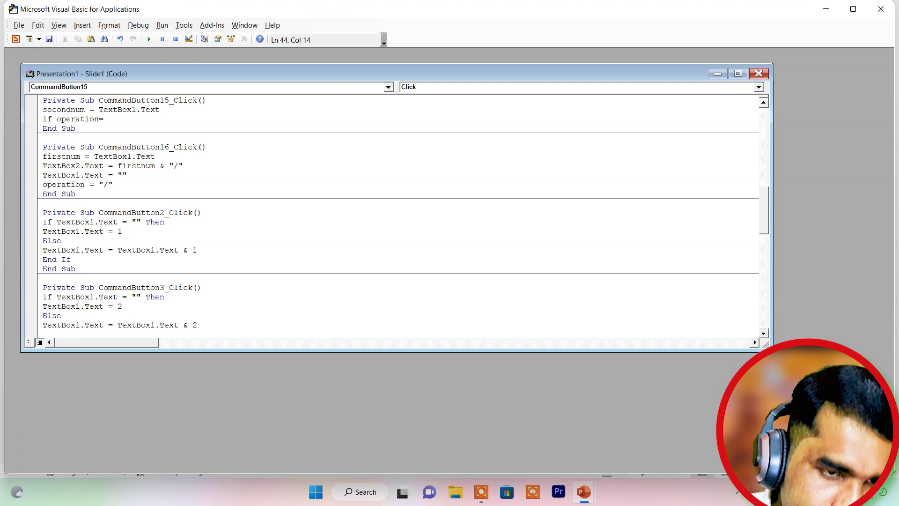
text(+" then)
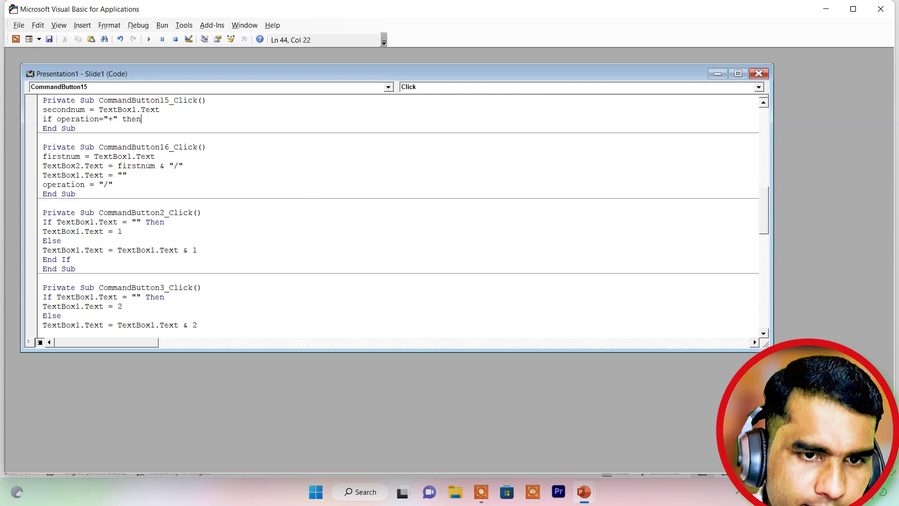
key(Return)
text(result=firstnum+)
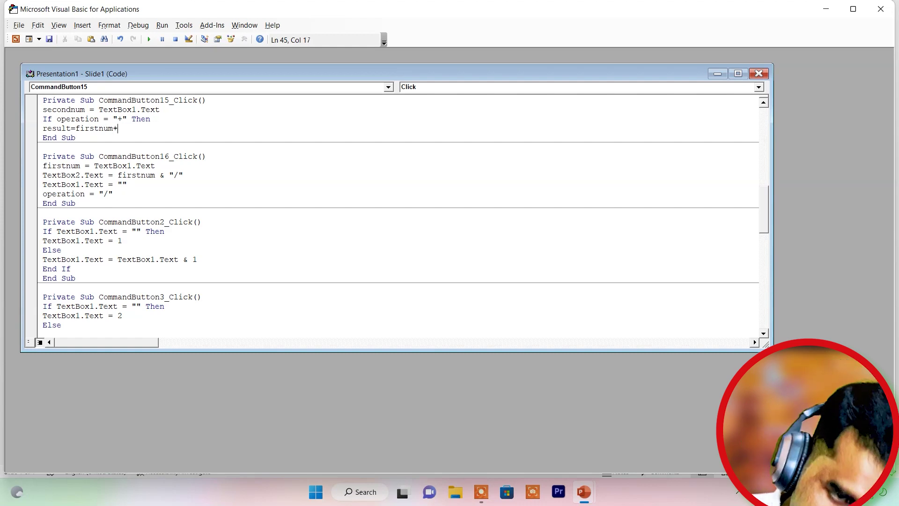
text(secondnum)
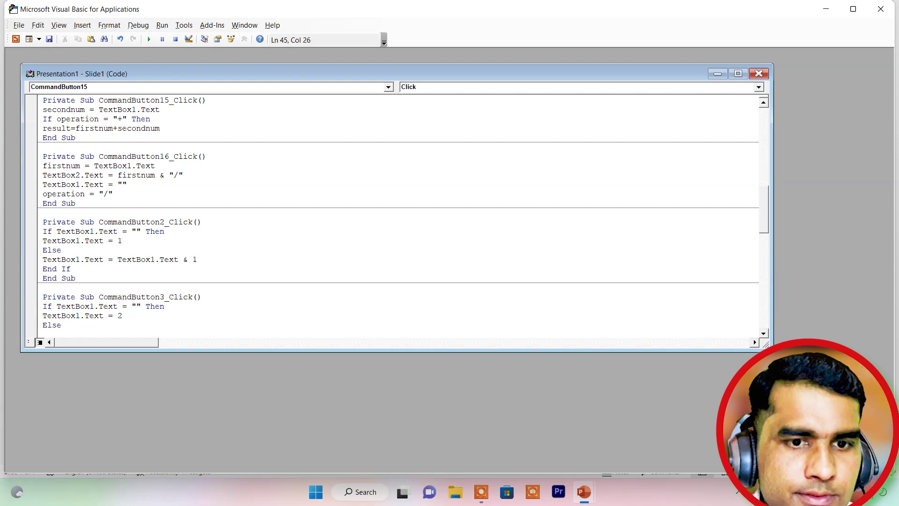
key(Return)
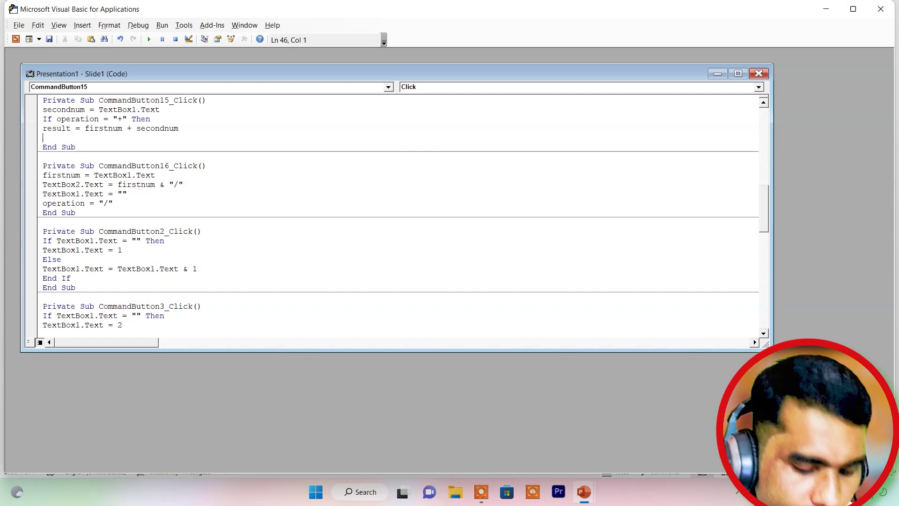
Show firstnum & "+" & secondnum & "=" & result in TextBox2.Text, then close with End If.
text(textbox23)
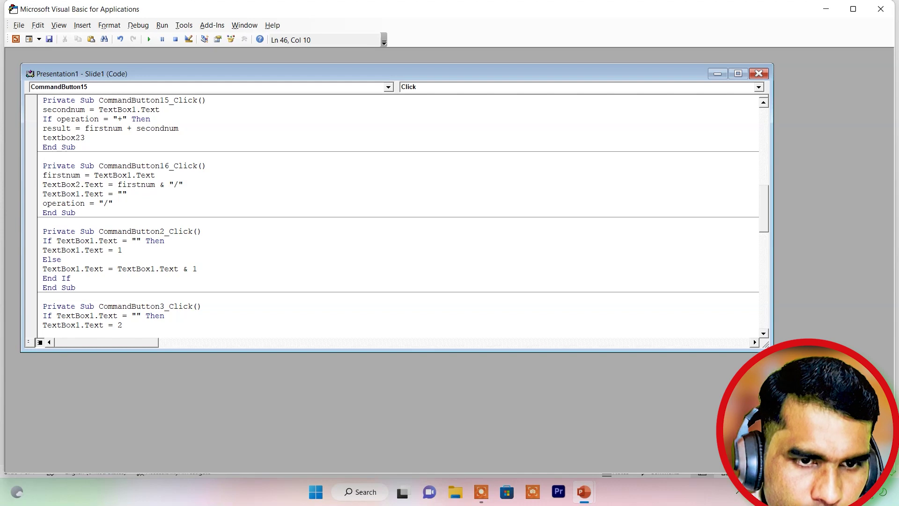
key(BackSpace)
text(.te)
key(Tab)
text(=)
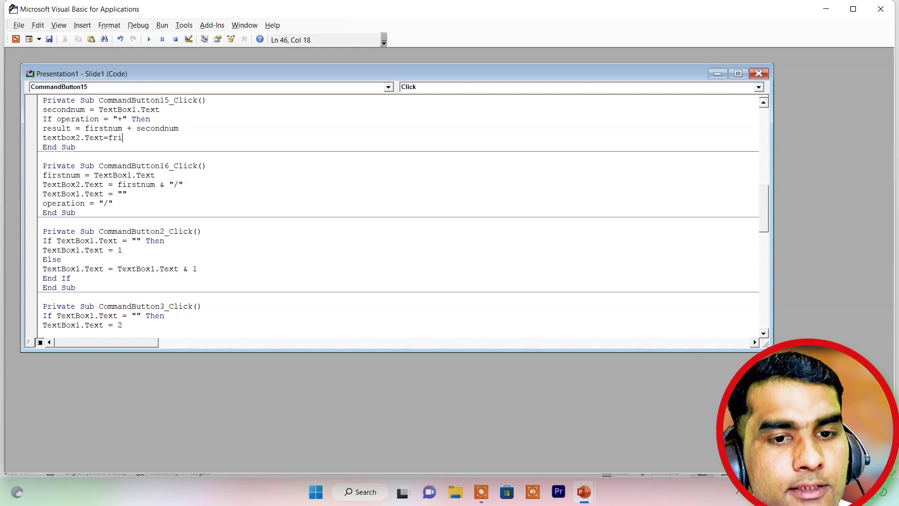
key(BackSpace)
key(BackSpace)
text(tnum &)
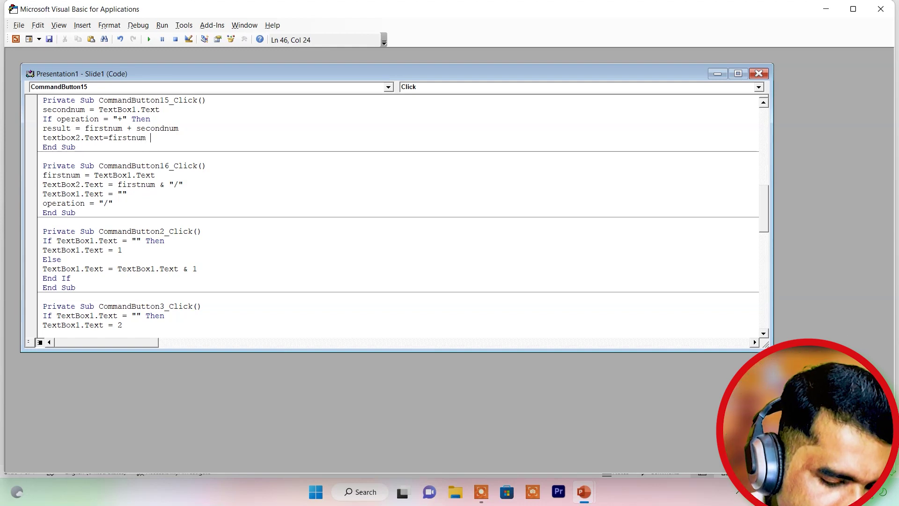
text( ")
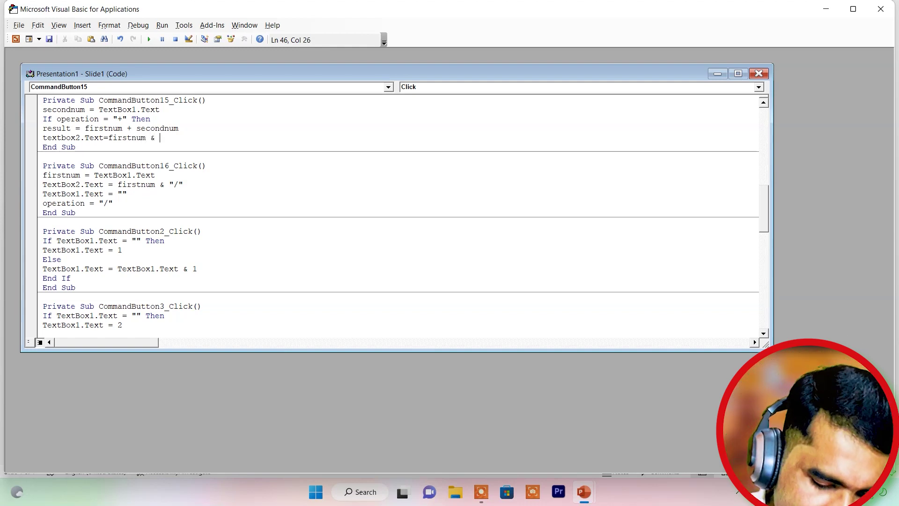
text(+" &)
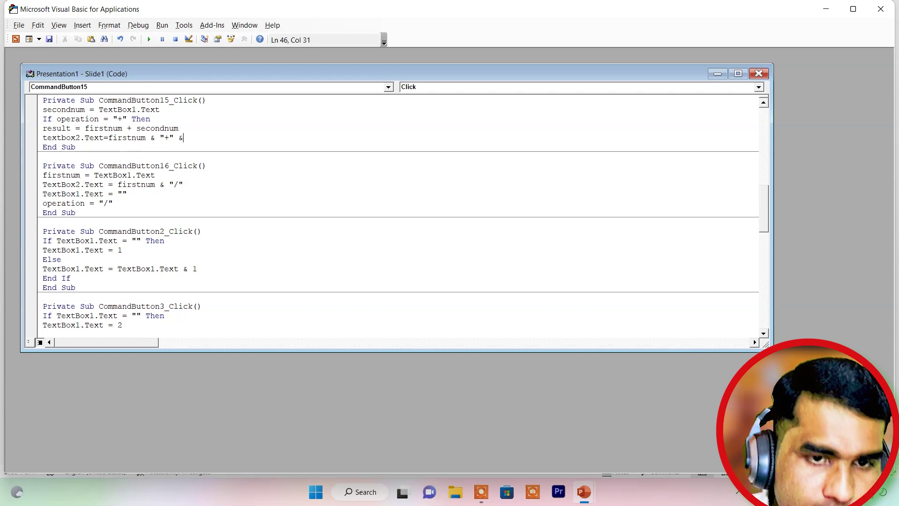
text(second)
key(BackSpace)
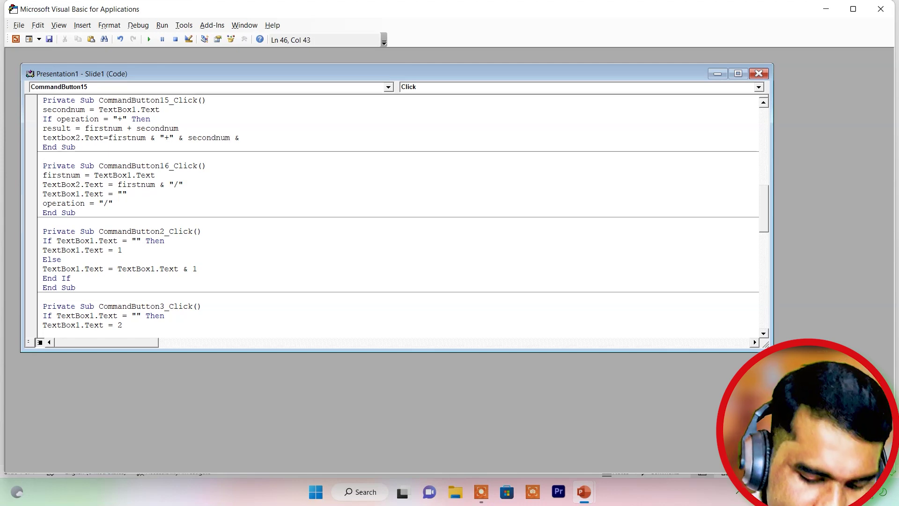
text("=)
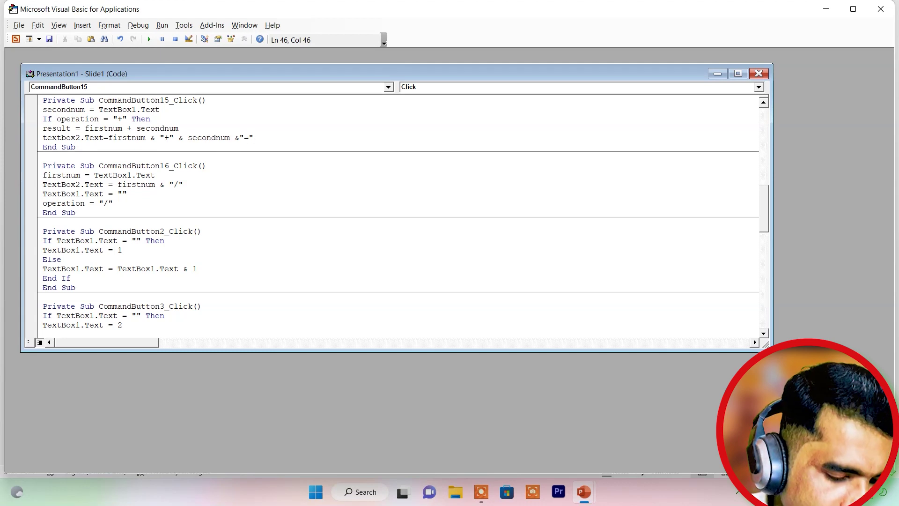
text( & result)
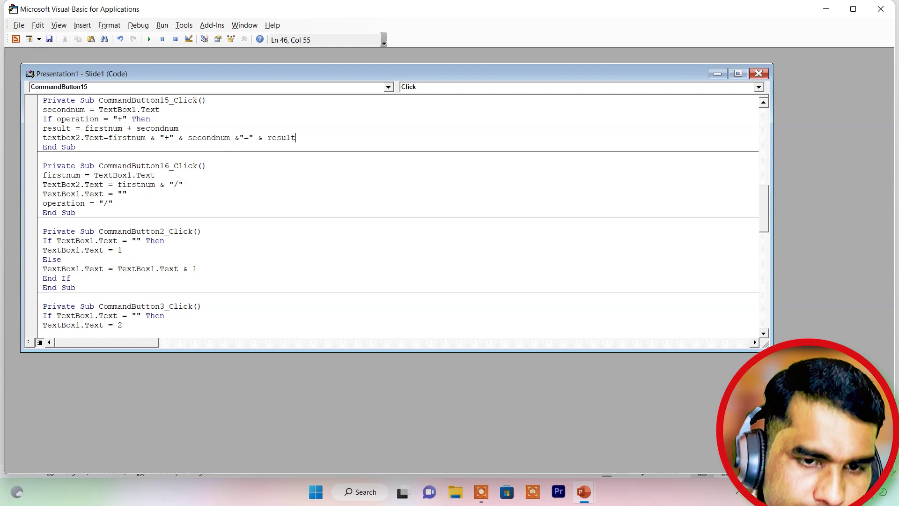
key(Return)
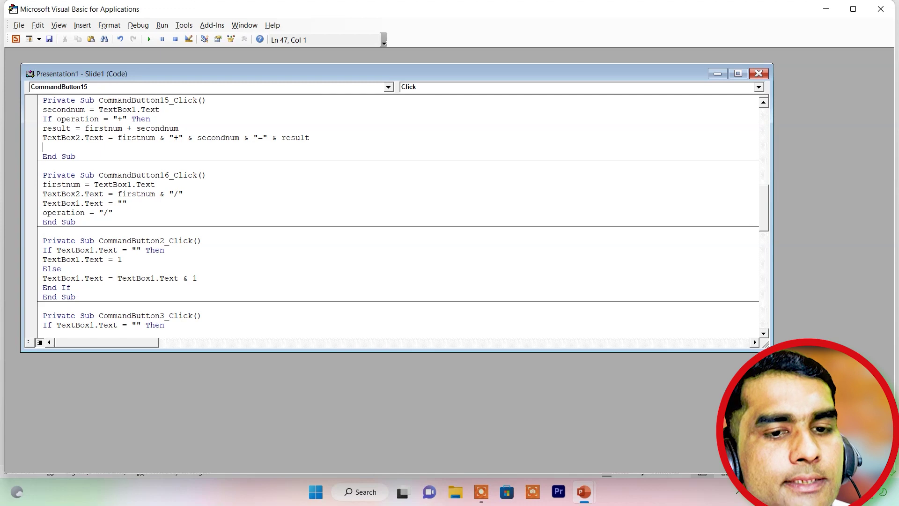
text(e)
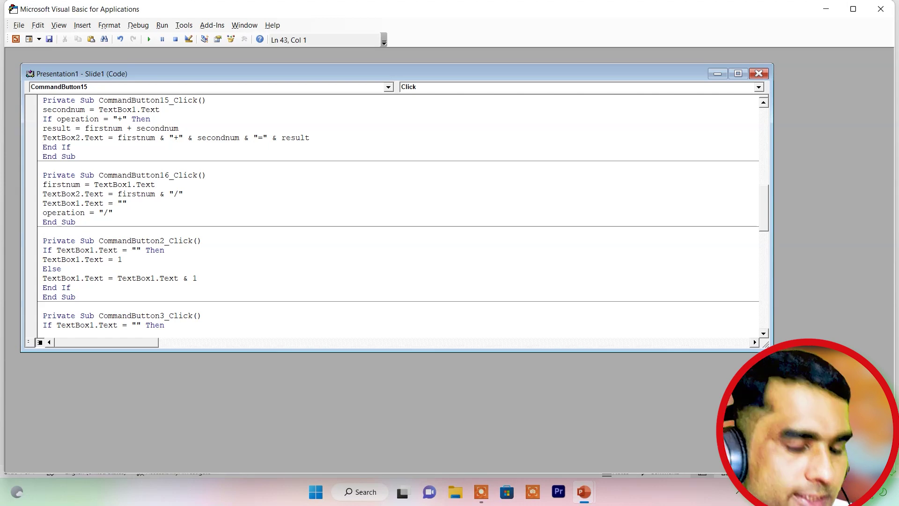
Copy the addition branch and paste it after a new ElseIf line above End If.
key(shift+Down)
key(shift+Down)
key(shift+Down)
key(ctrl+c)
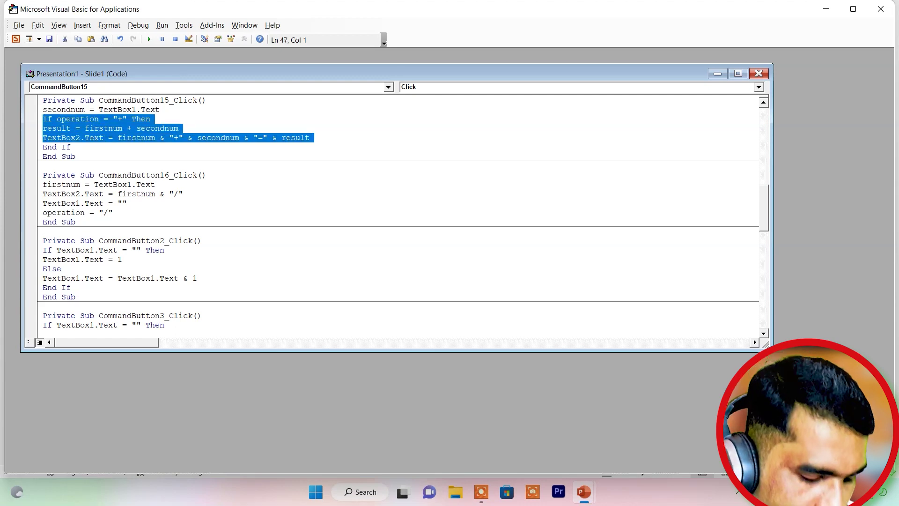
key(Right)
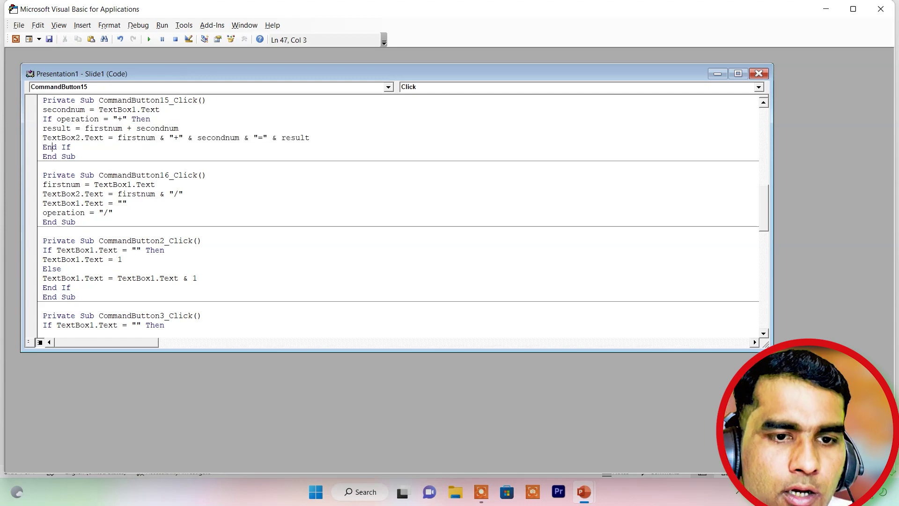
click(46, 137)
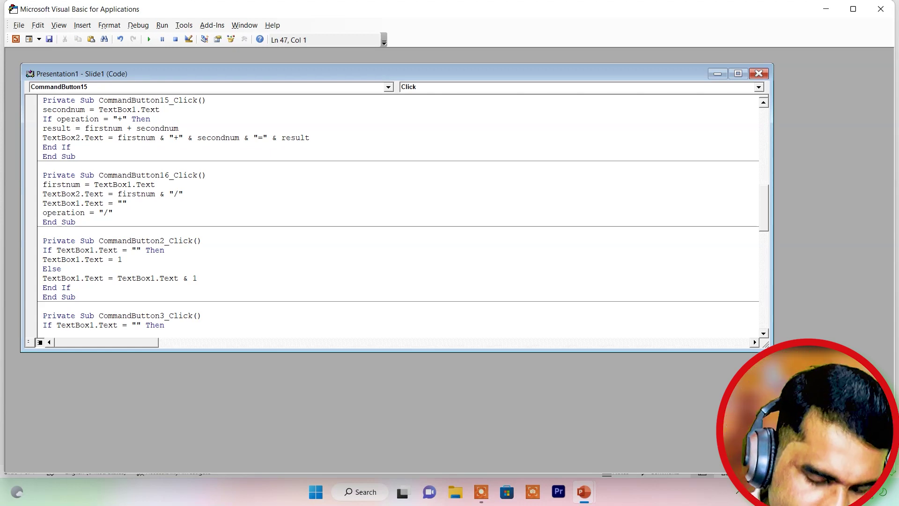
key(Return)
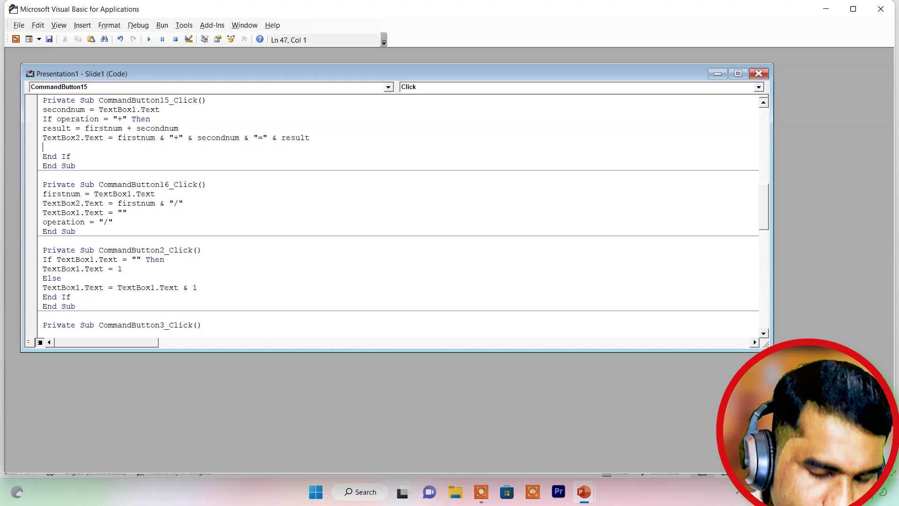
text(elseif)
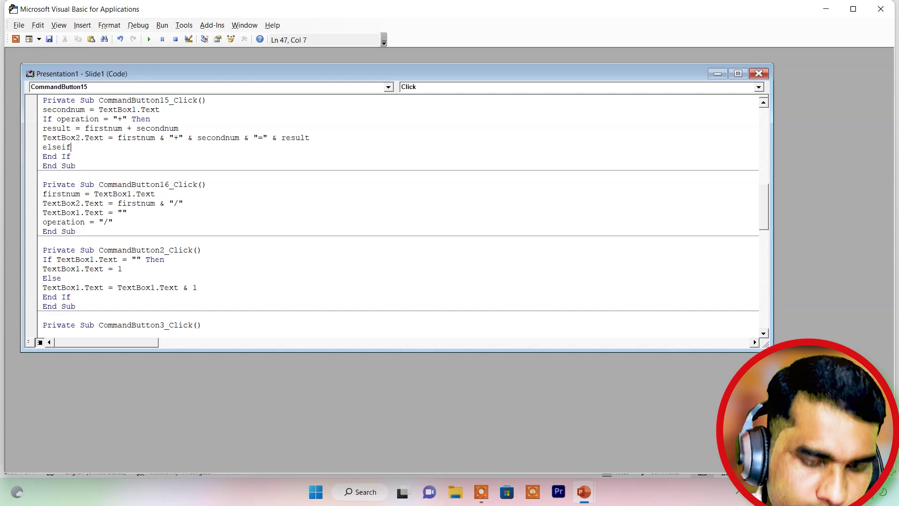
key(ctrl+v)
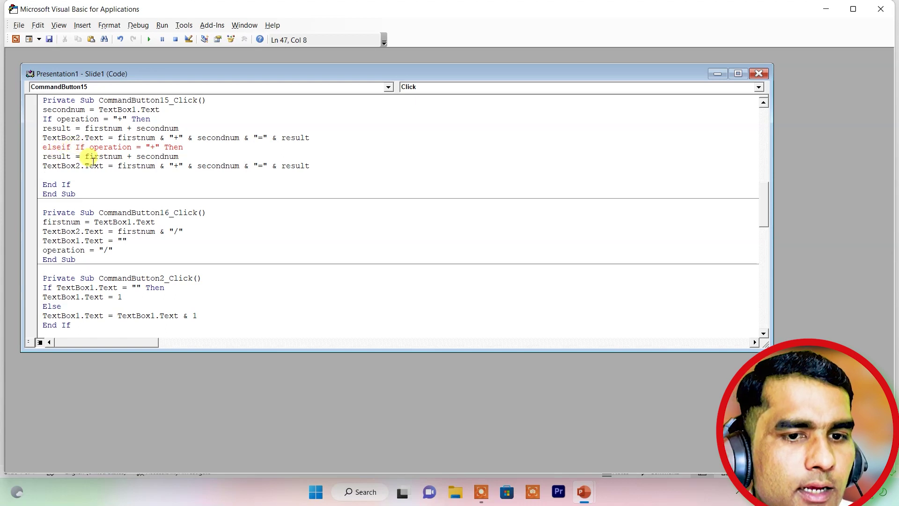
Turn the pasted branch into subtraction by changing its operators from "+" to "-".
click(90, 148)
key(BackSpace)
key(BackSpace)
key(BackSpace)
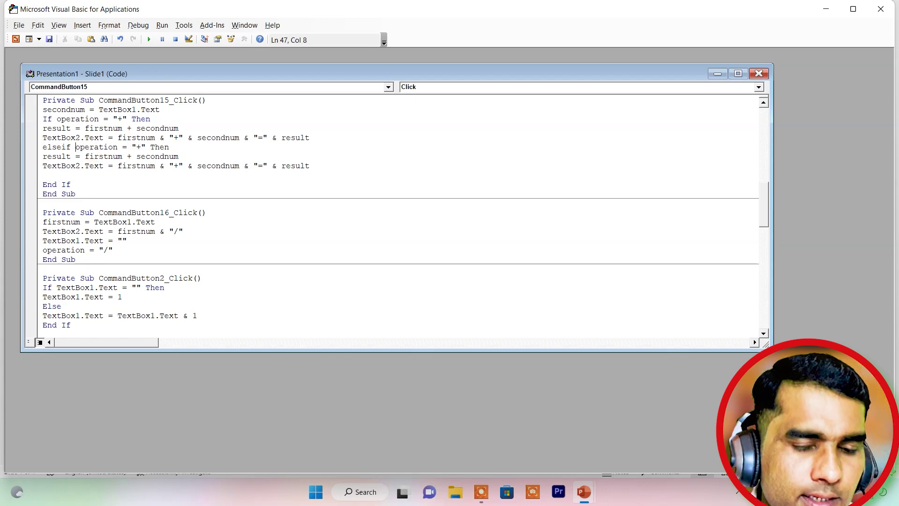
key(Right)
key(Right)
key(Right)
key(Right)
key(Right)
key(Right)
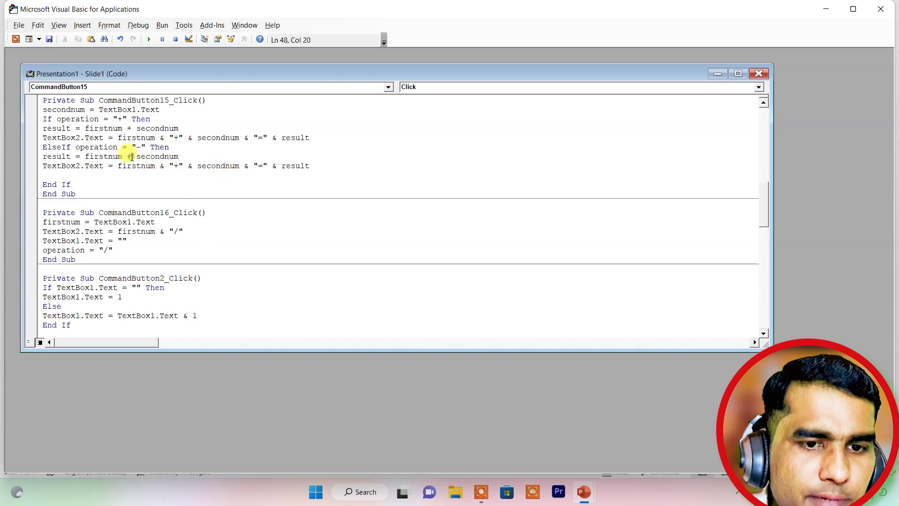
key(BackSpace)
text(-)
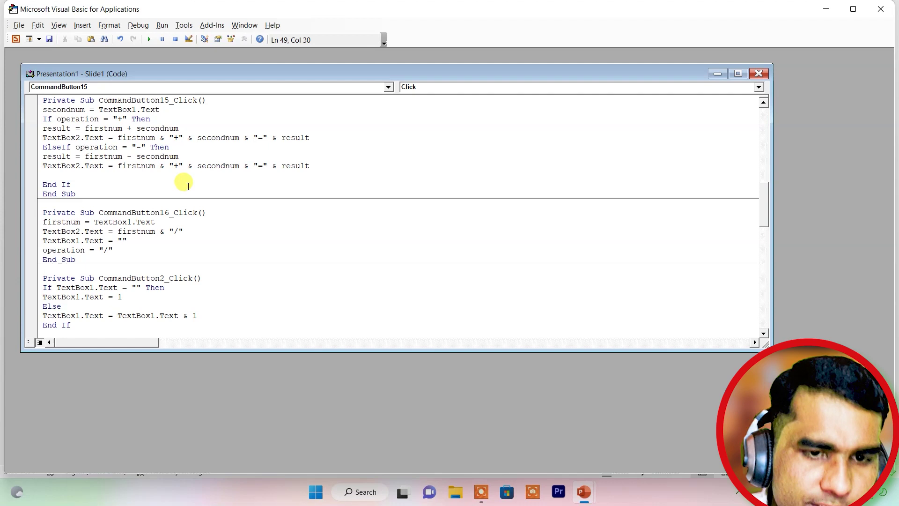
key(BackSpace)
text(-)
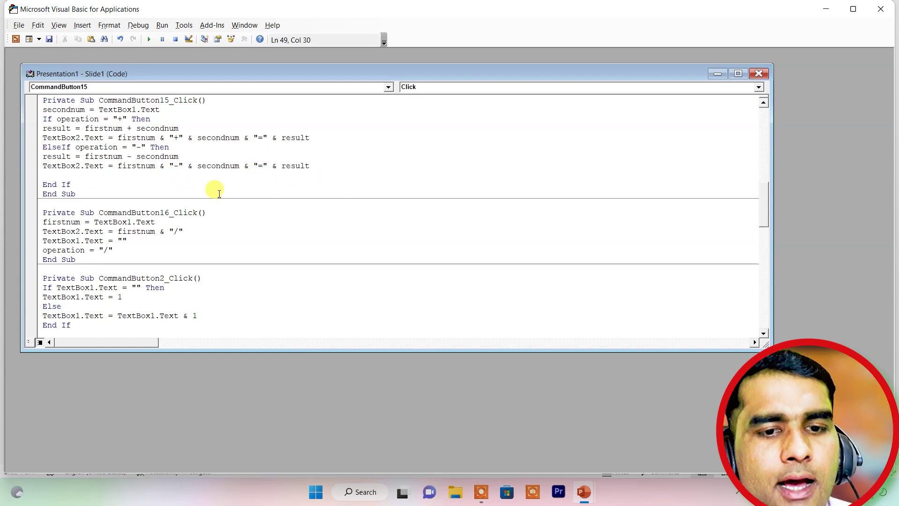
Close the VBA code editor and start the slide show from the beginning.
click(761, 75)
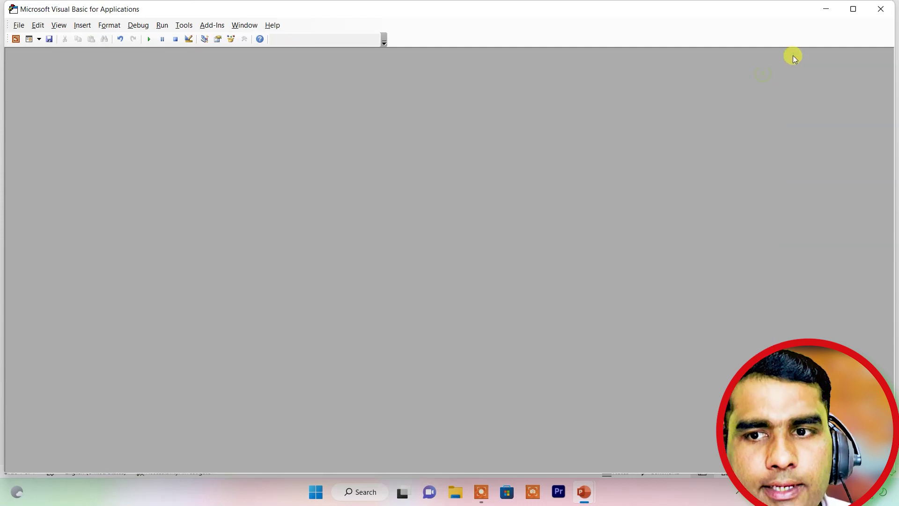
click(880, 9)
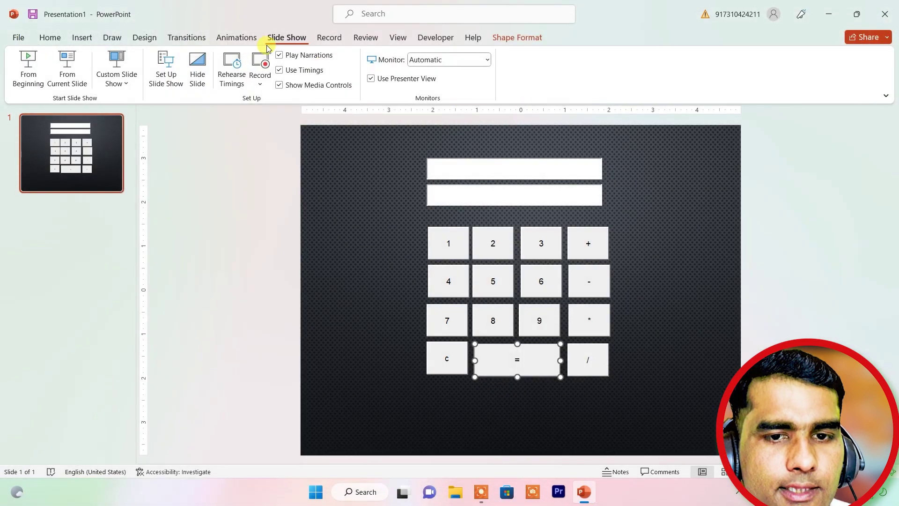
click(29, 71)
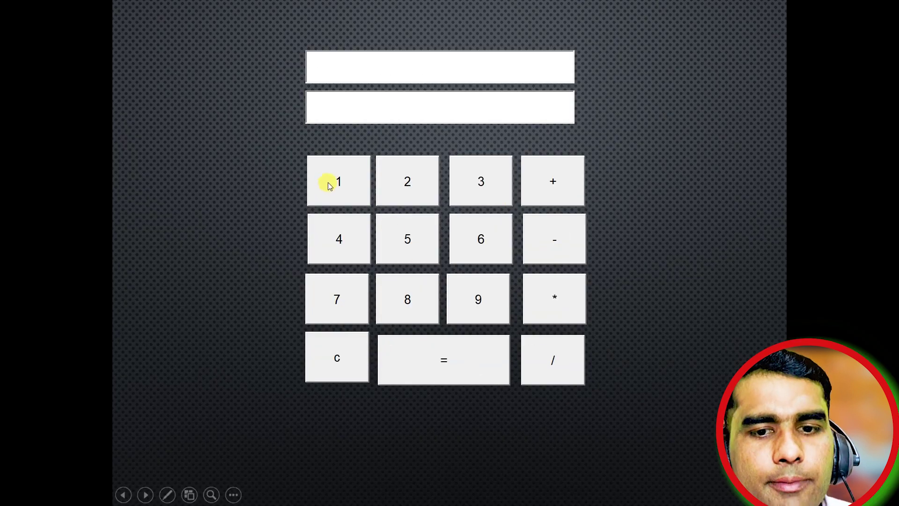
Compute 123 + 745 on the calculator to get 123+745=868, then end the show.
click(417, 188)
click(462, 182)
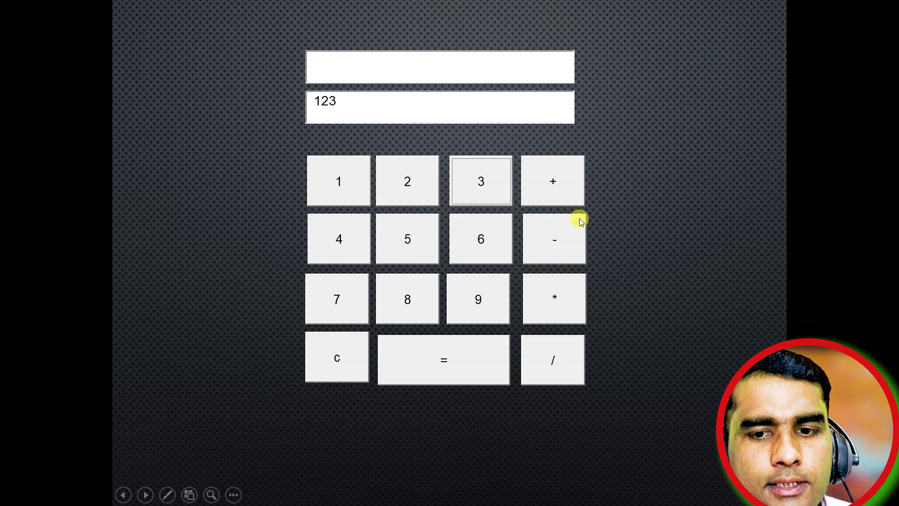
click(554, 193)
click(363, 299)
click(356, 240)
click(407, 240)
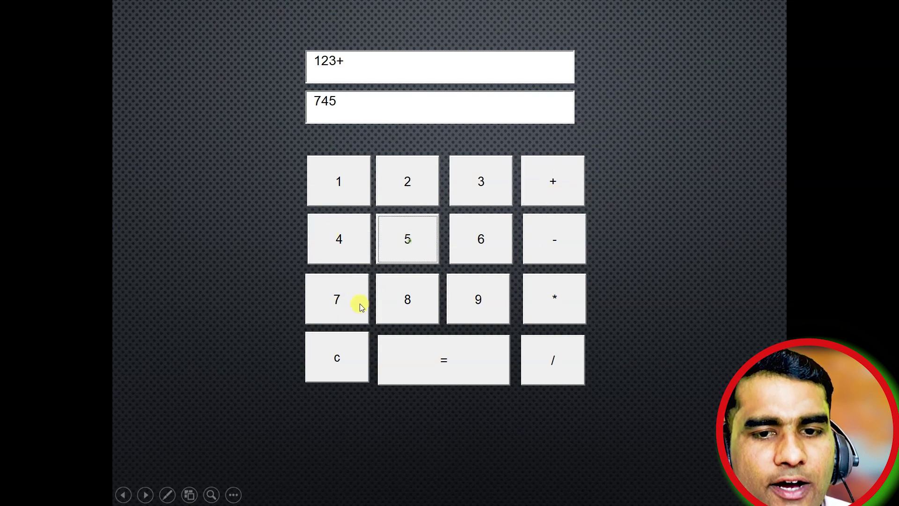
click(456, 370)
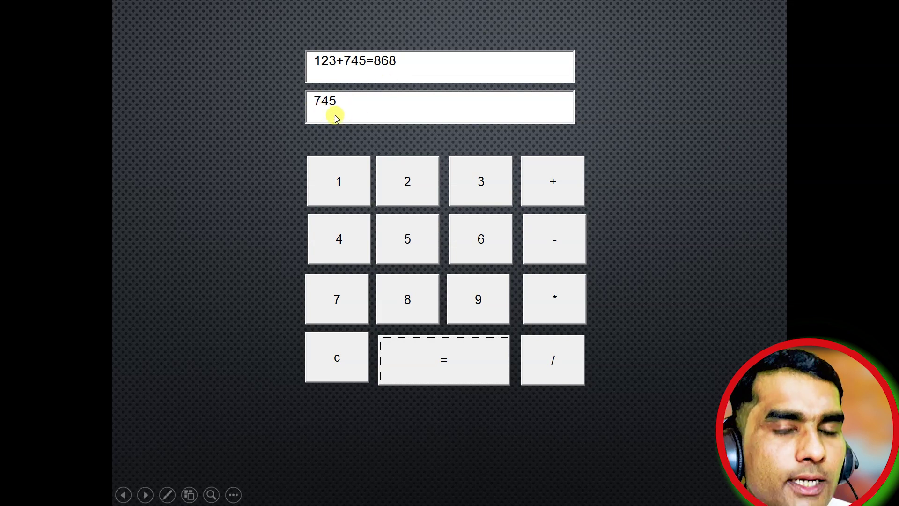
key(Escape)
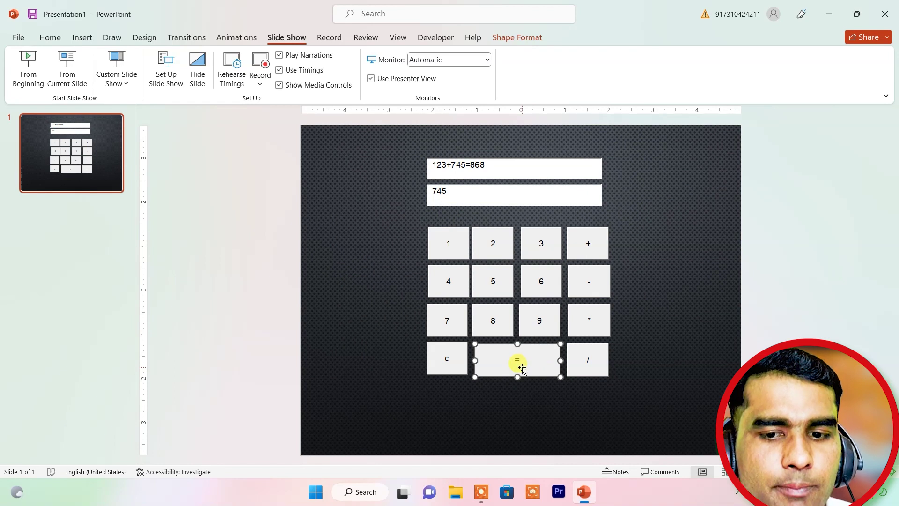
In the equals handler's addition branch, begin a line textbox1.Text= after the TextBox2 display line.
double_click(522, 368)
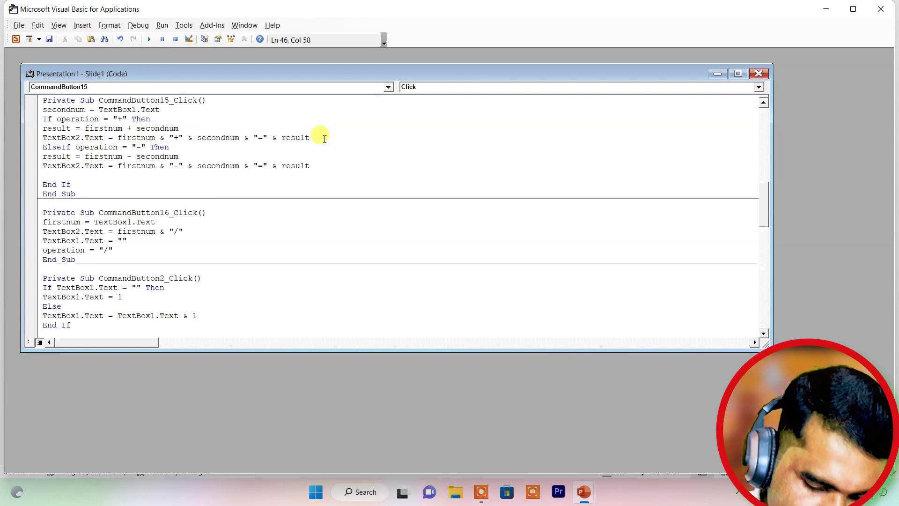
key(Return)
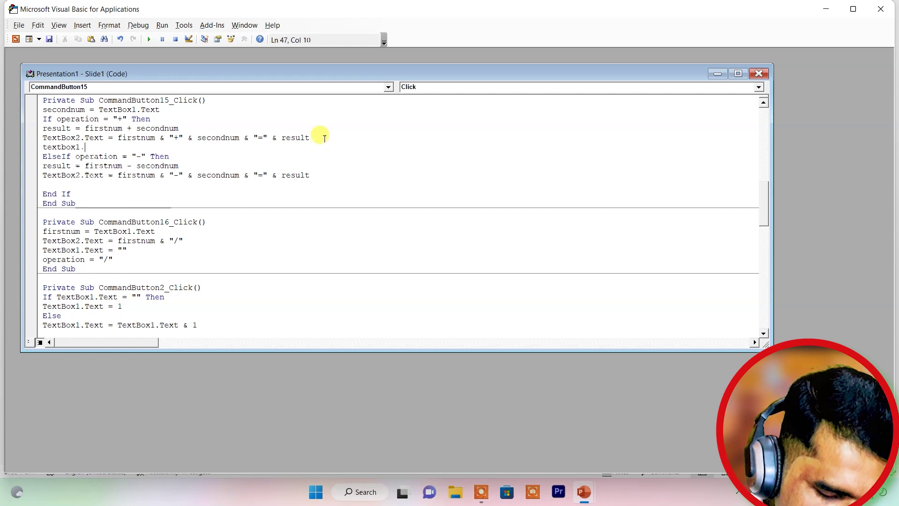
text(.te)
key(Tab)
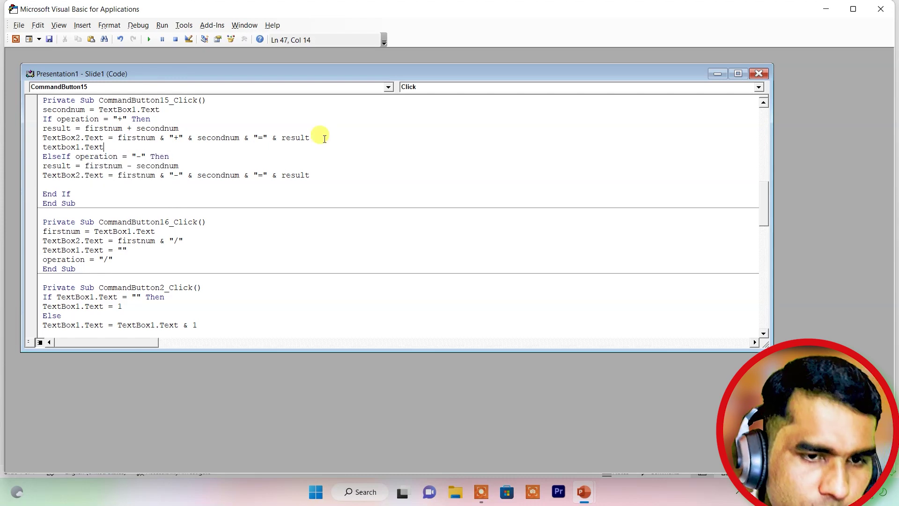
text(=result)
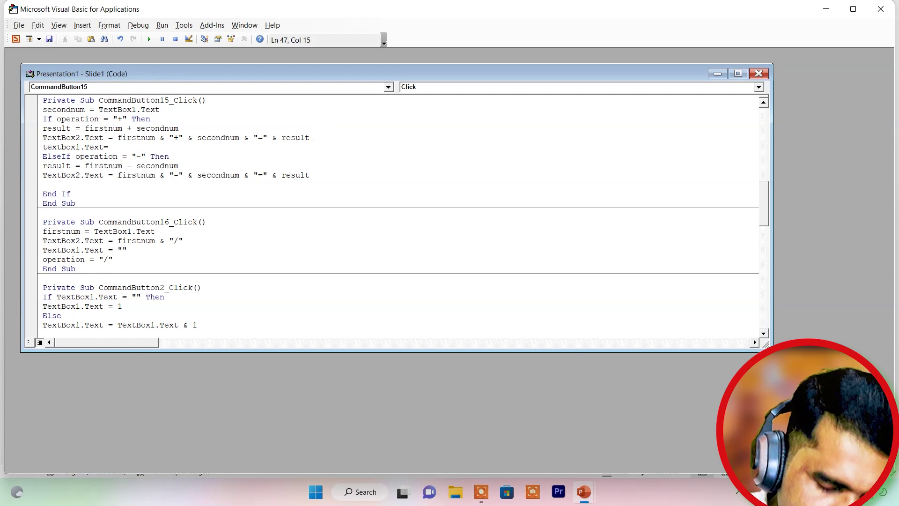
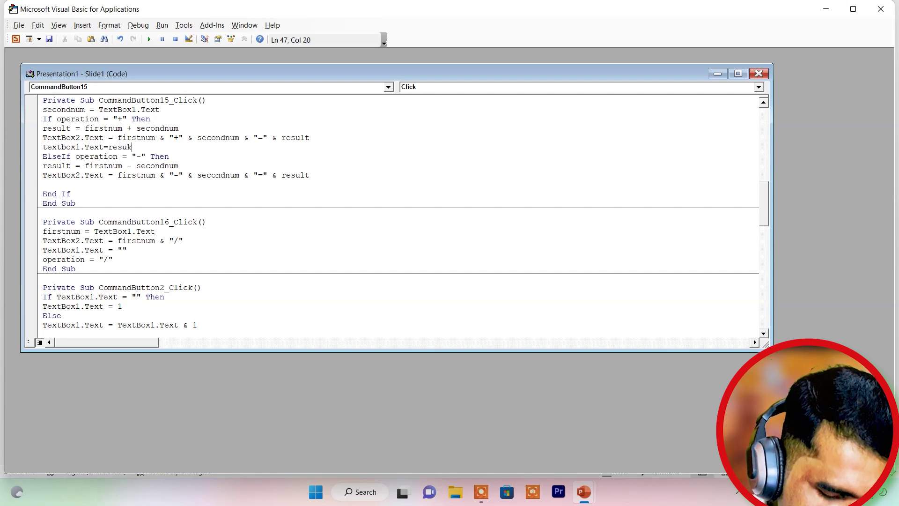
Finish 'TextBox1.Text = result' in the + branch and paste that line into the − branch.
text(lt)
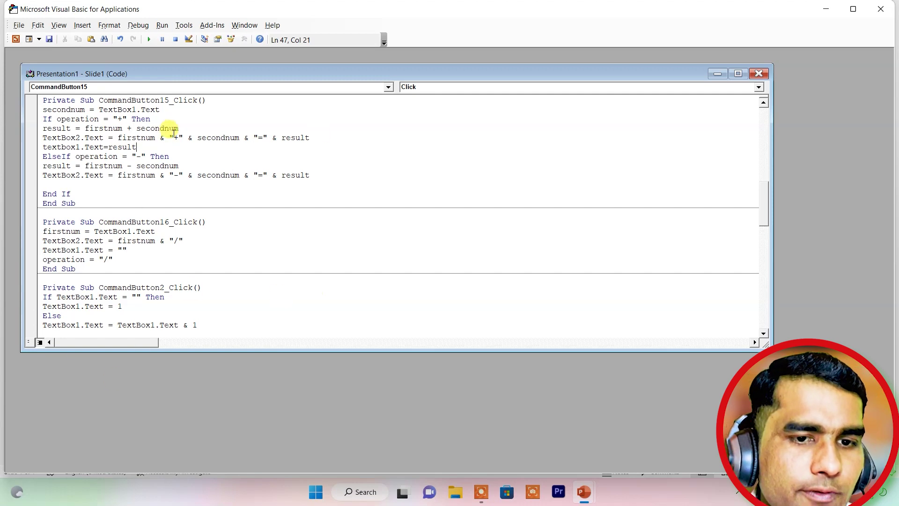
drag(155, 147, 47, 146)
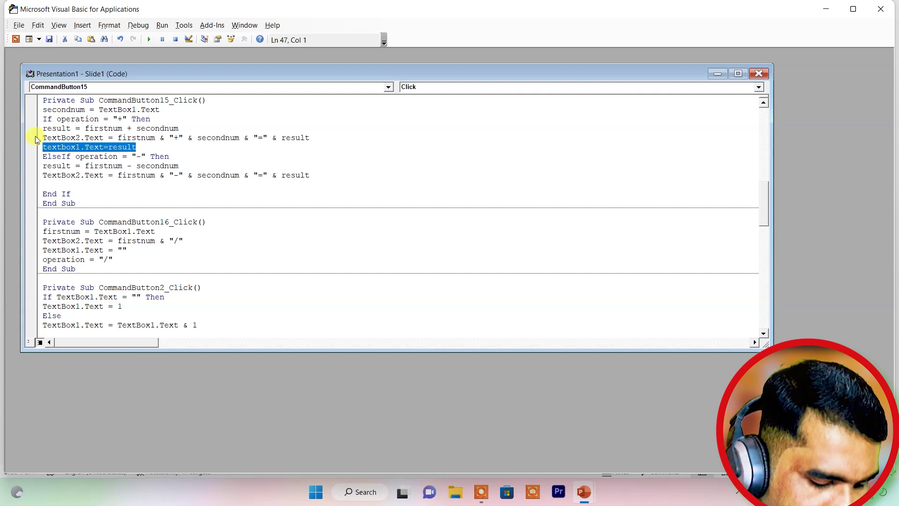
click(58, 186)
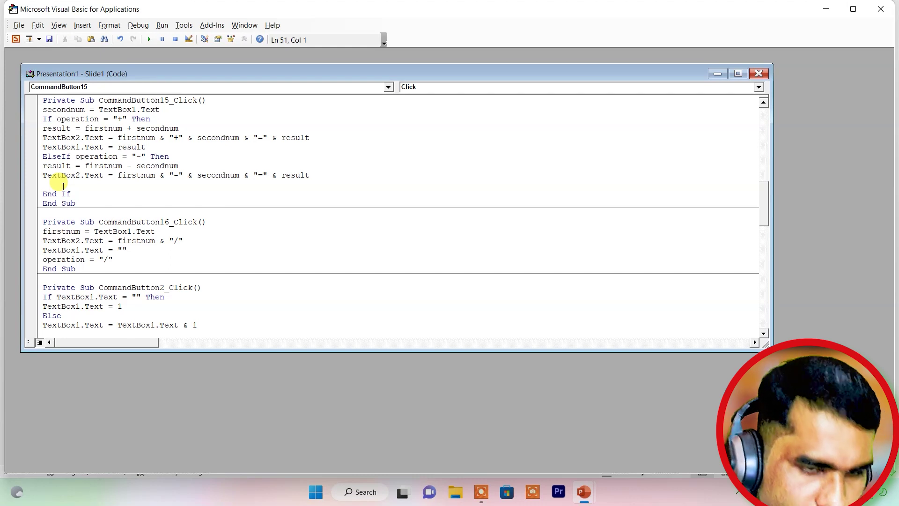
text(textbox1.Text=result)
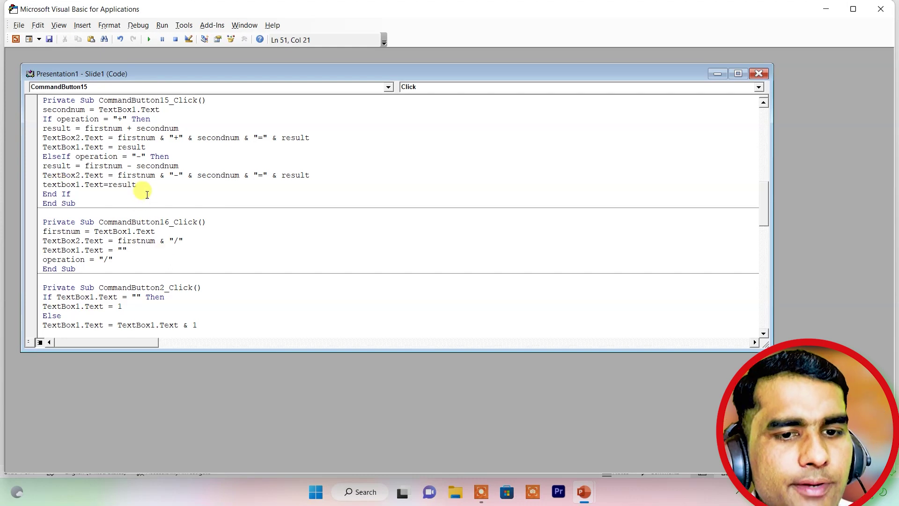
Copy the whole − ElseIf block and add a blank line before End If.
drag(146, 187, 49, 165)
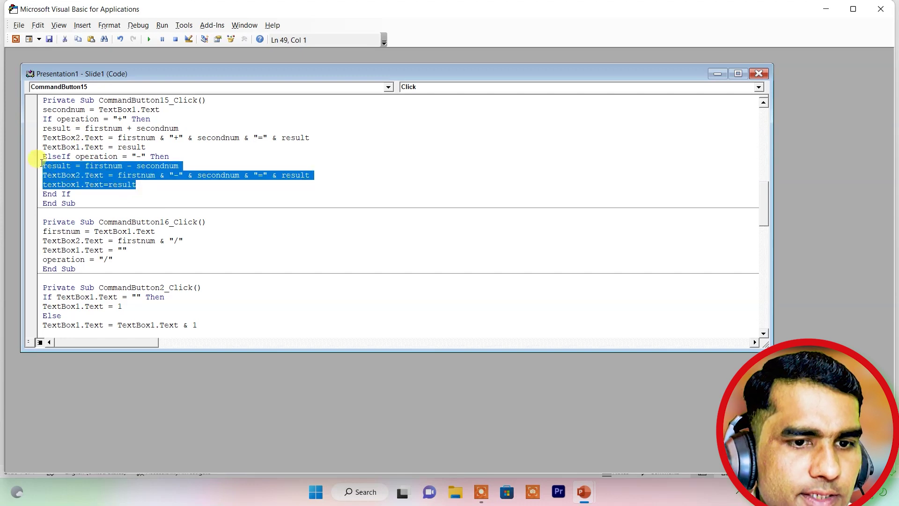
drag(41, 163, 42, 158)
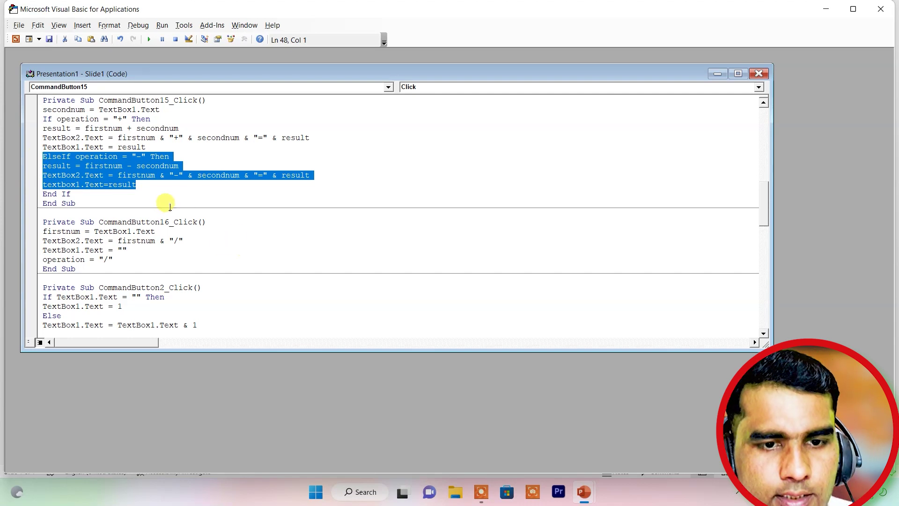
click(160, 195)
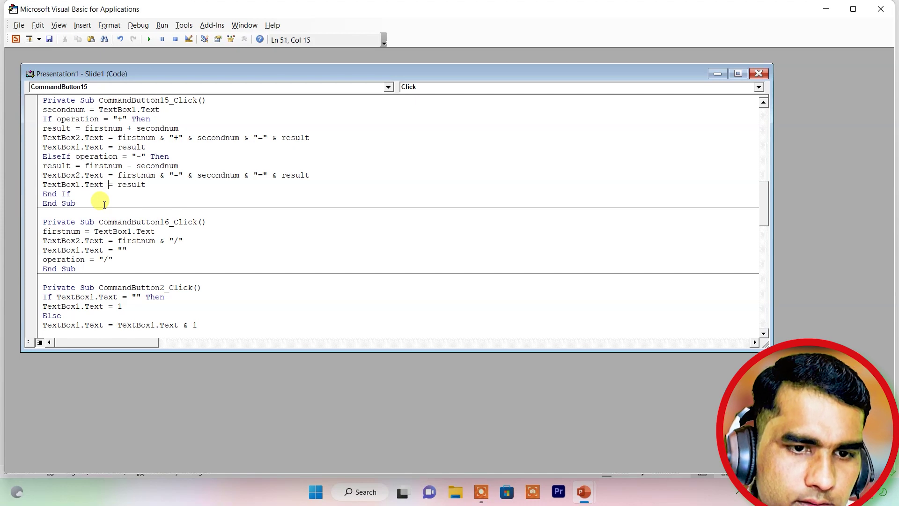
key(Return)
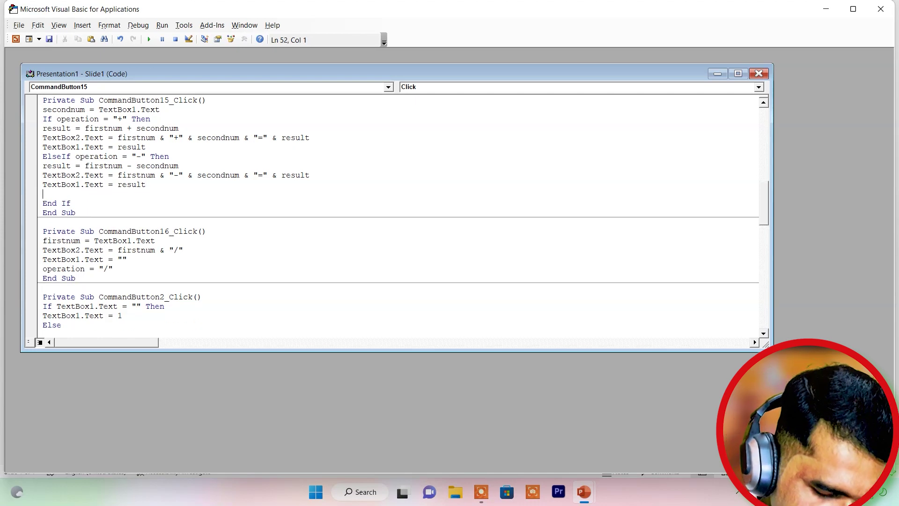
Paste a copy of the − branch and change its condition, calculation and display to *.
text(ElseIf operation = "-" Then result = firstnum - secondnum TextBox2.Text = firstnum & "-" & secondnum & "=" & result TextBox1.Text = result)
click(137, 222)
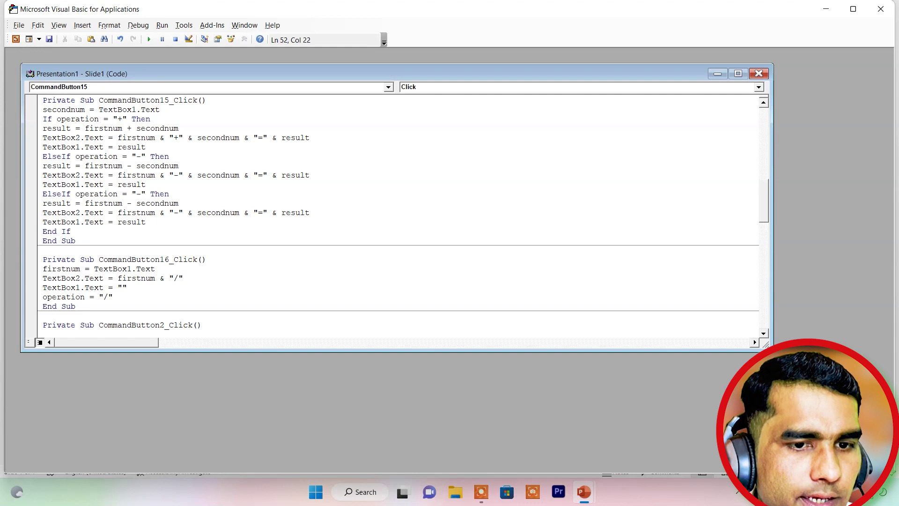
key(Left)
key(BackSpace)
text(*)
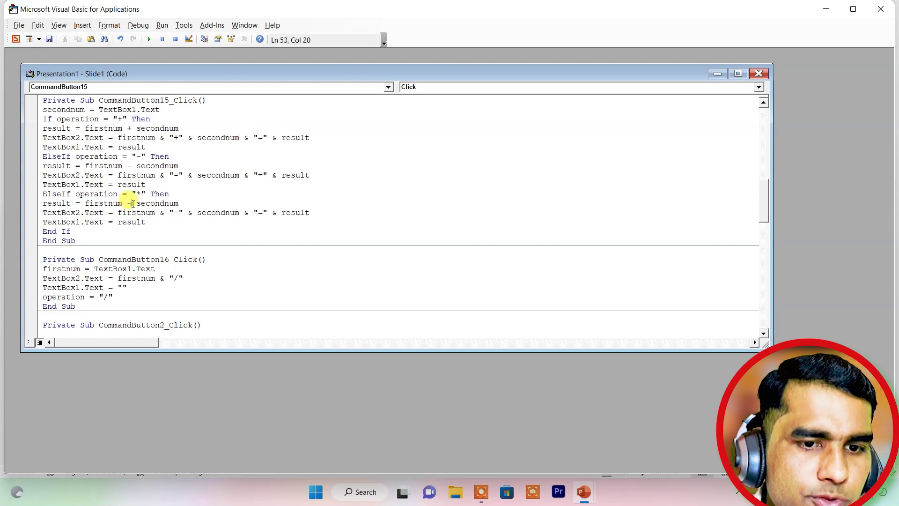
key(BackSpace)
text(*)
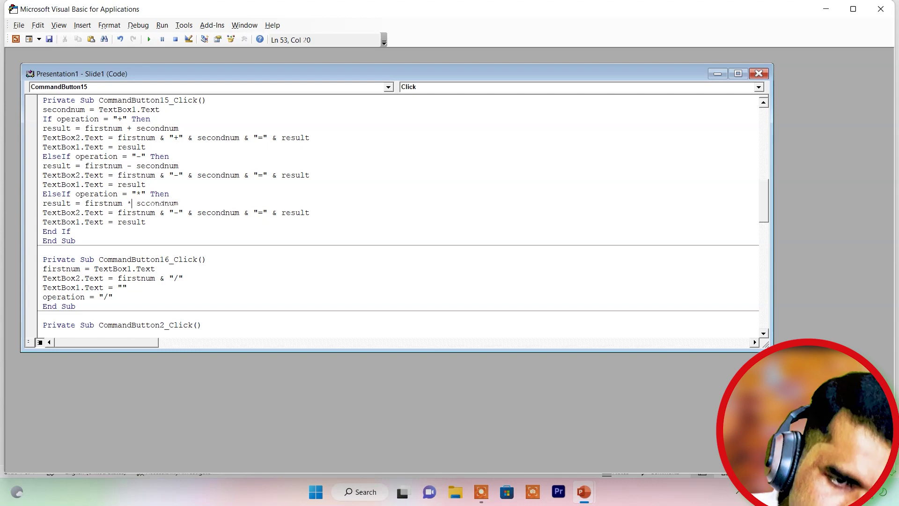
click(180, 213)
key(BackSpace)
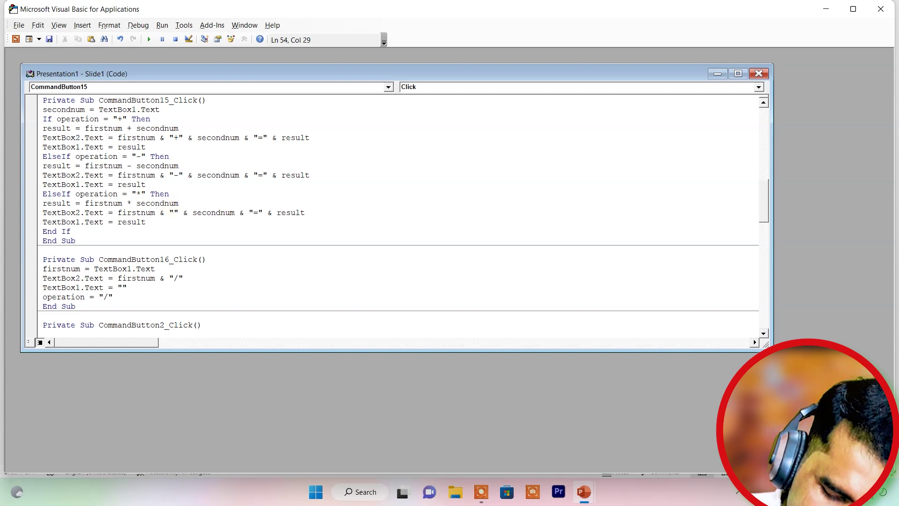
text(*)
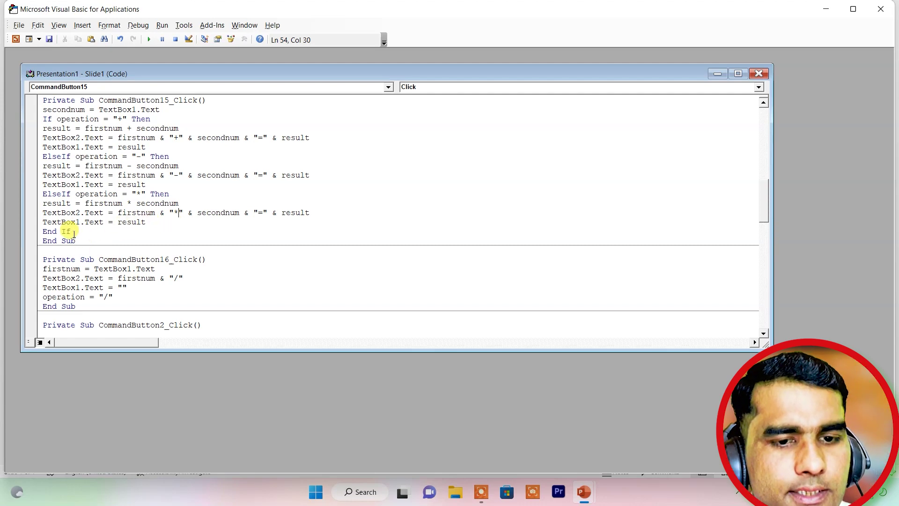
click(73, 234)
click(149, 224)
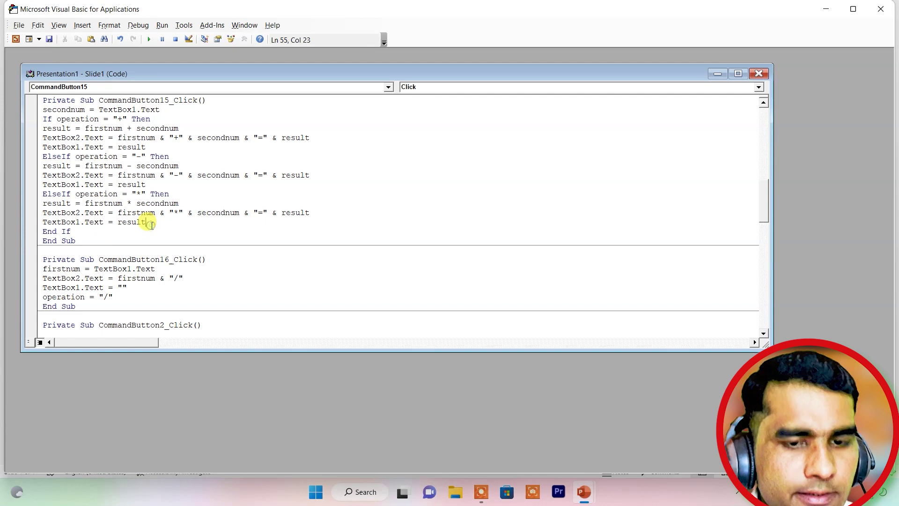
Paste another copy below it and change its condition, calculation and display to /.
key(Return)
text(ElseIf operation = "-" Then result = firstnum - secondnum TextBox2.Text = firstnum & "-" & secondnum & "=" & result TextBox1.Text = result)
click(137, 259)
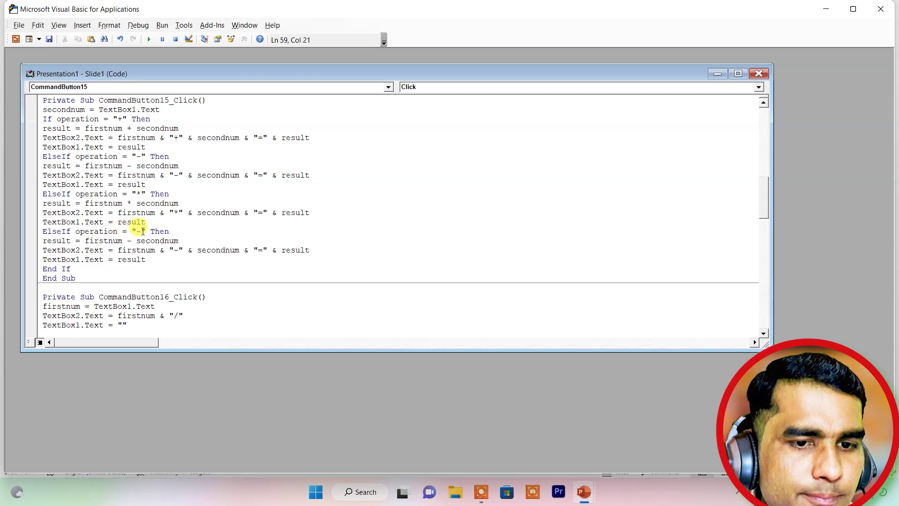
click(141, 231)
key(BackSpace)
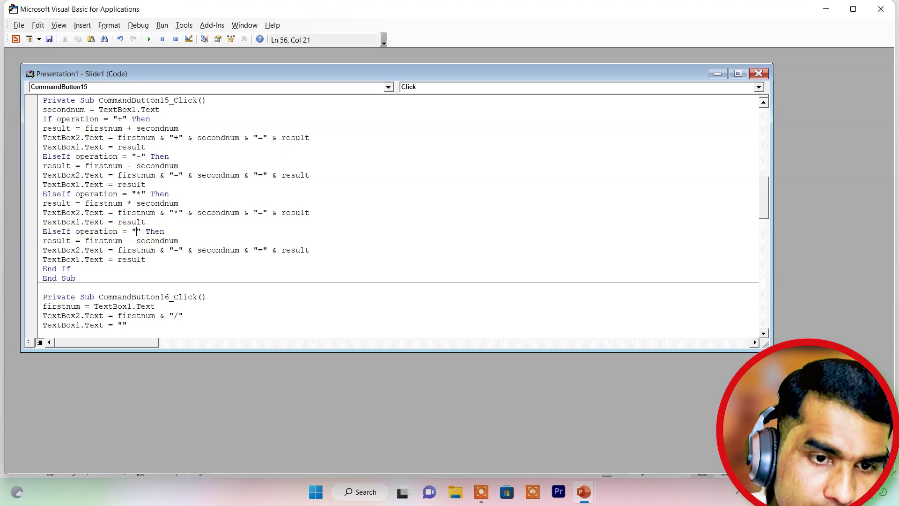
text(/)
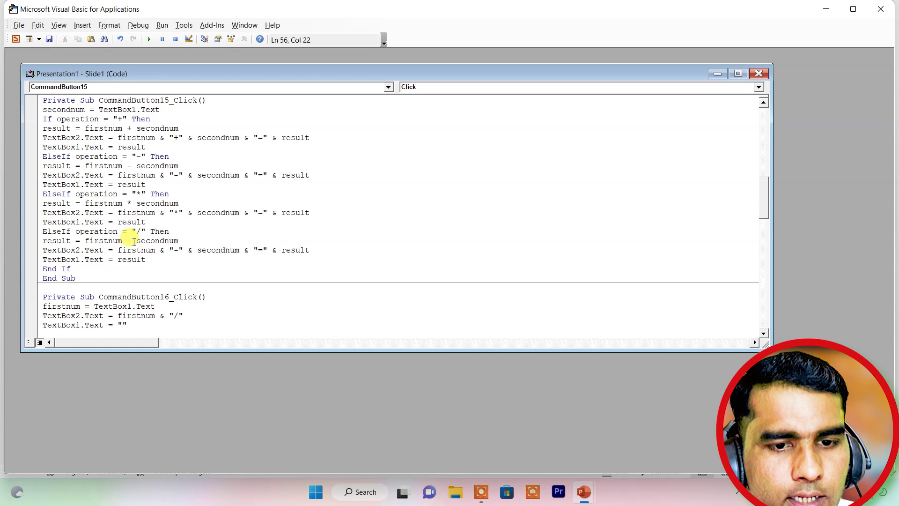
key(BackSpace)
text(/)
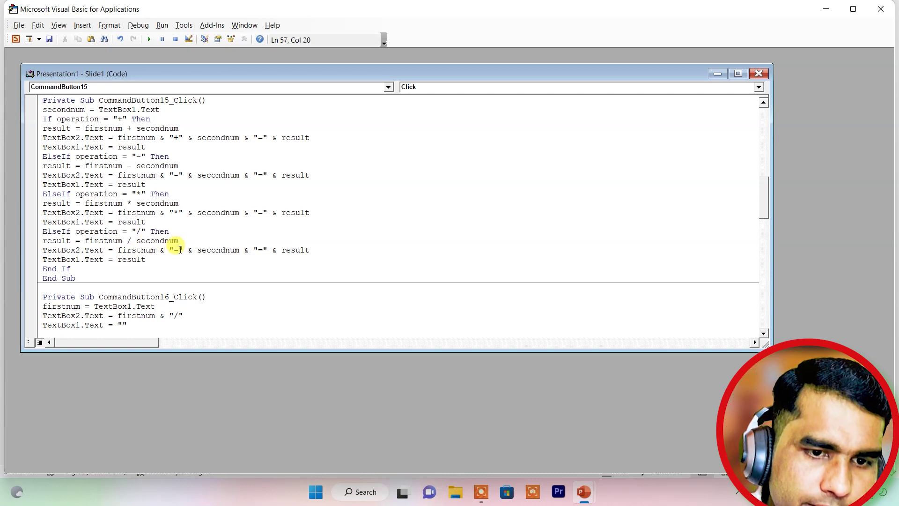
click(179, 250)
key(BackSpace)
text(/)
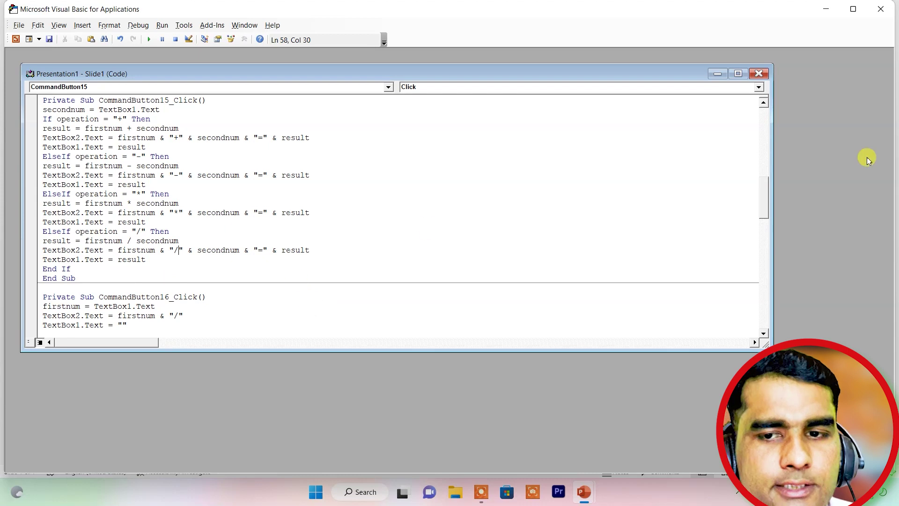
Close the VBA editor and start the slide show from the calculator slide.
click(759, 73)
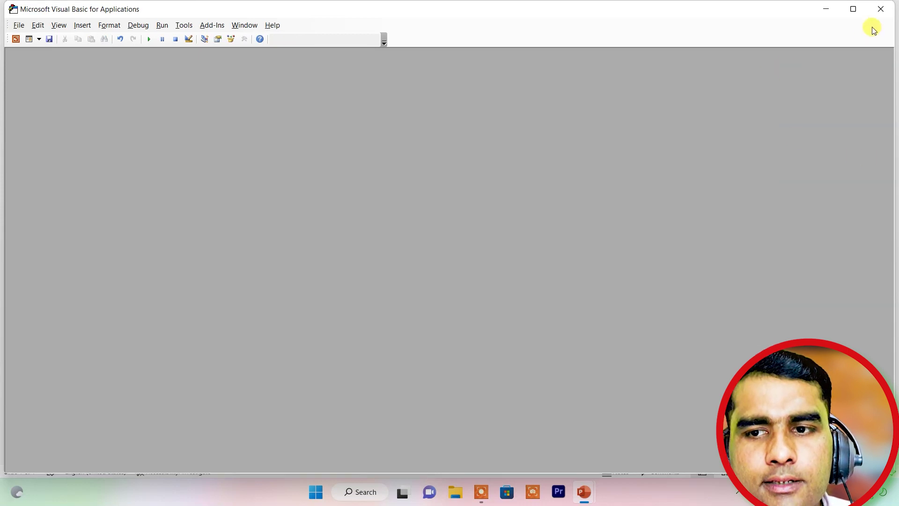
click(881, 9)
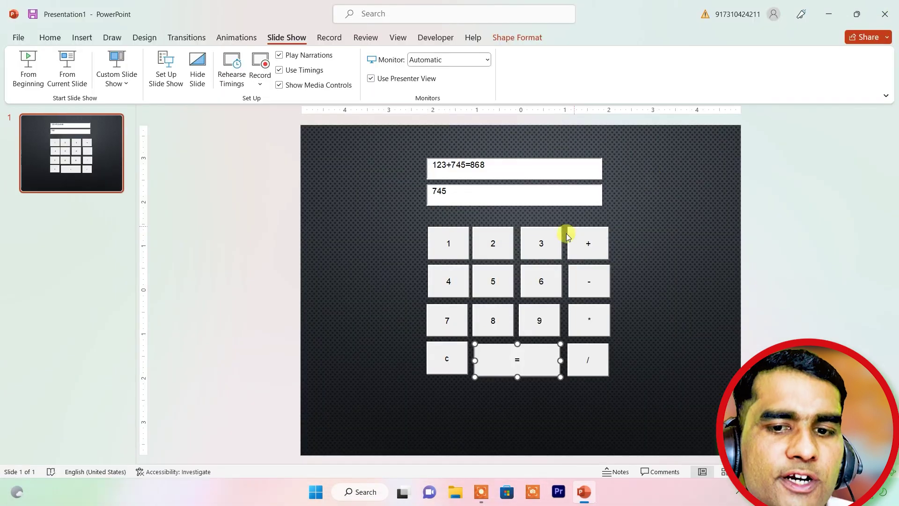
click(335, 327)
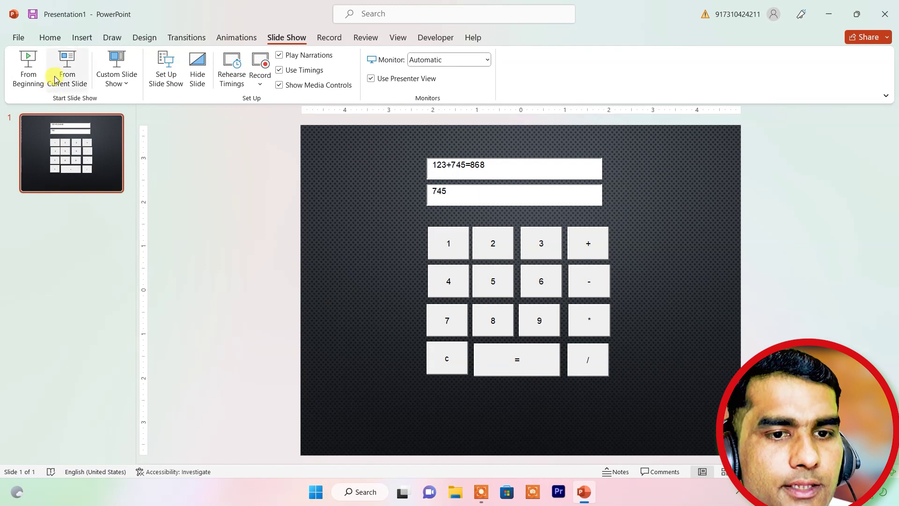
click(57, 74)
Finish the pending sum (868), clear, and test 213 − 75.
click(430, 375)
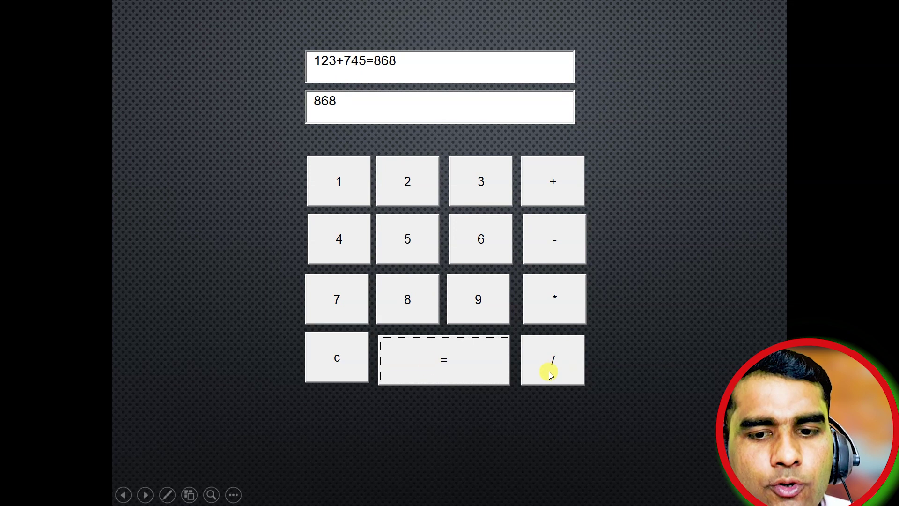
click(339, 370)
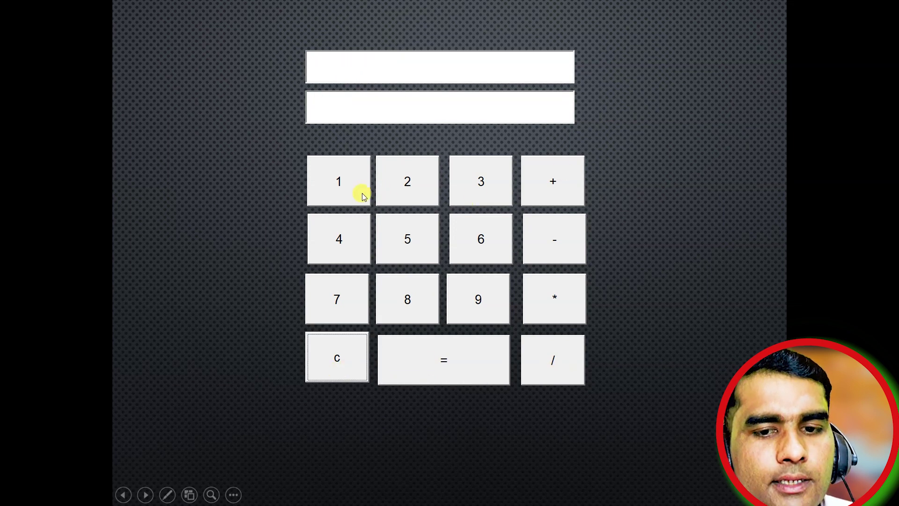
click(401, 192)
click(354, 192)
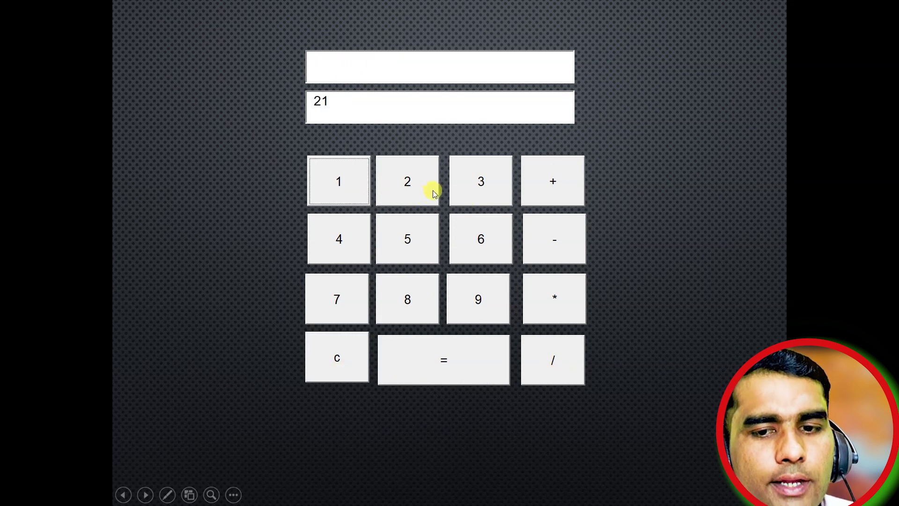
click(488, 186)
click(558, 239)
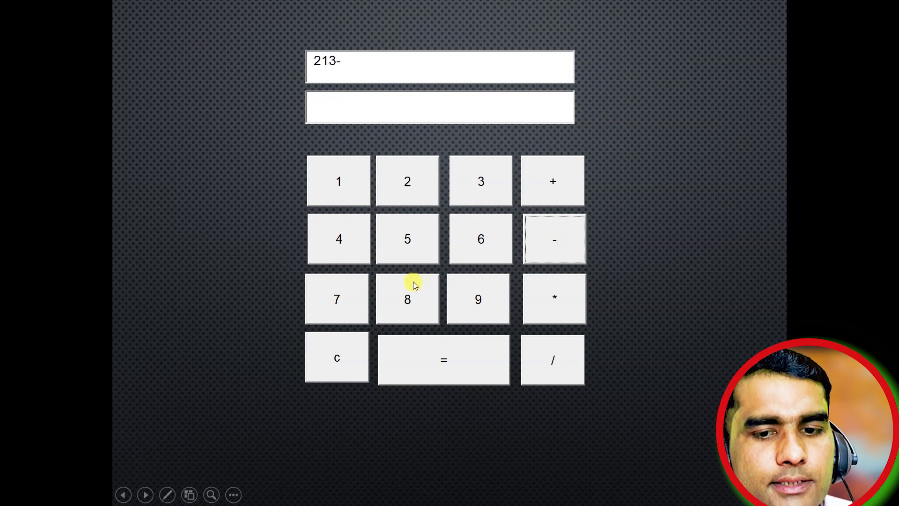
click(391, 253)
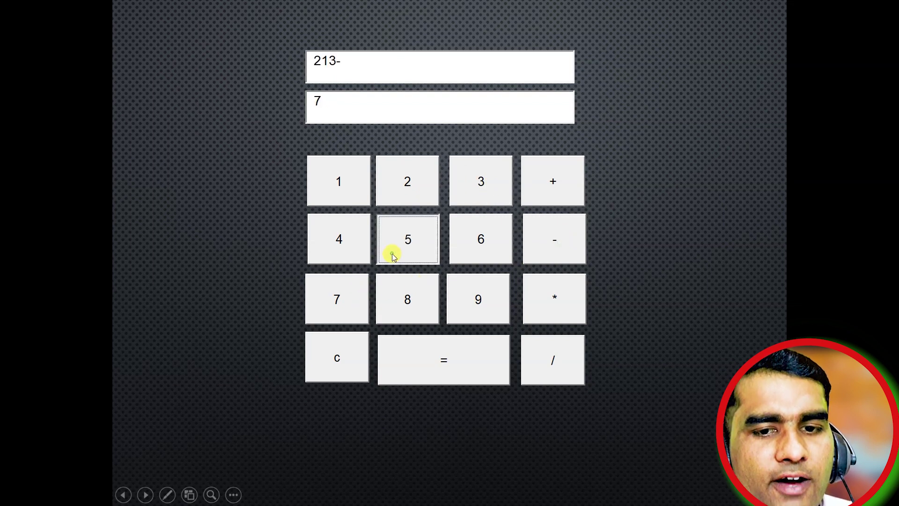
click(452, 364)
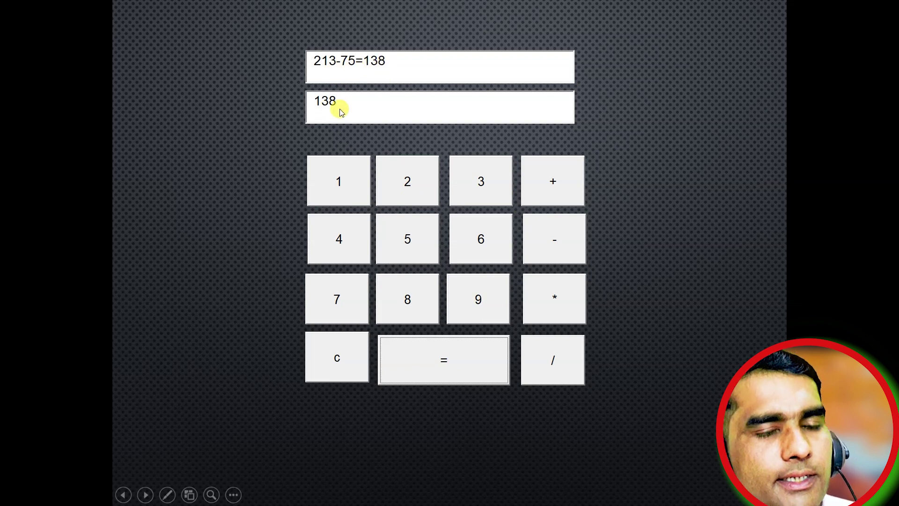
Clear and calculate 35 − 6, then clear again and enter 6.
click(356, 368)
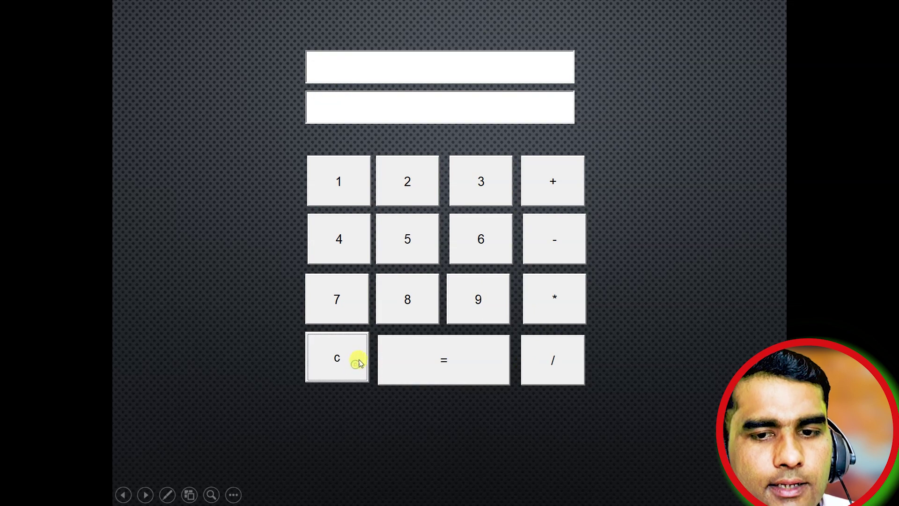
click(472, 197)
click(393, 253)
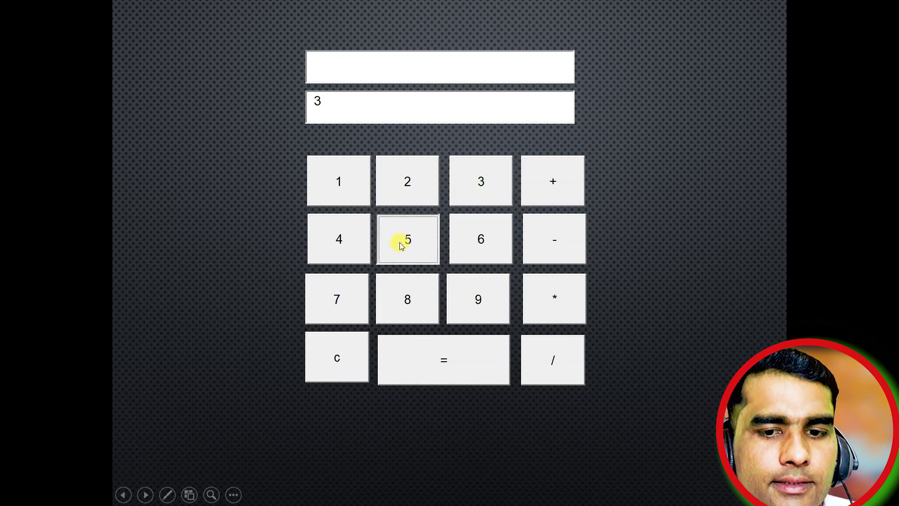
click(563, 248)
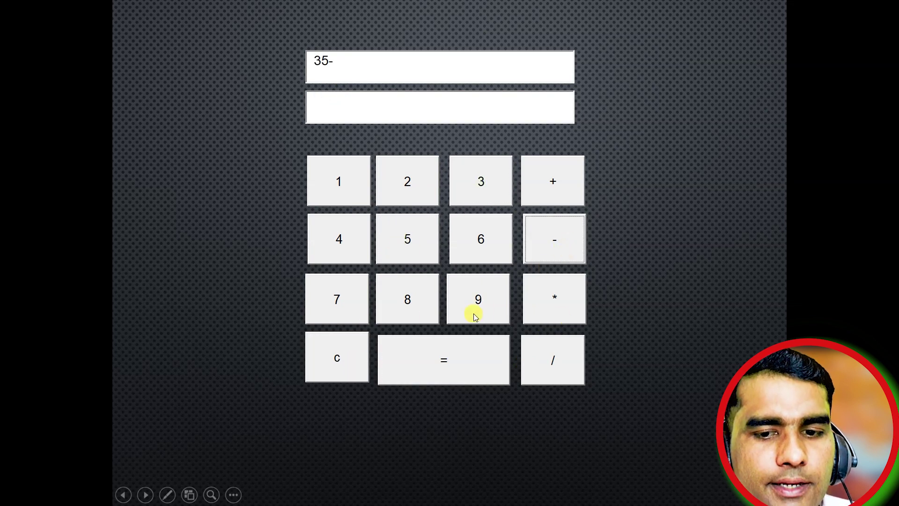
click(477, 245)
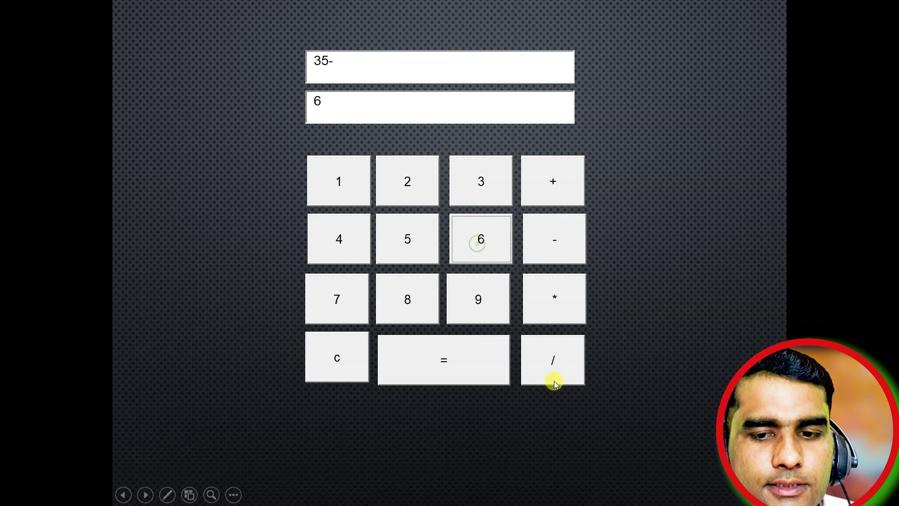
click(441, 375)
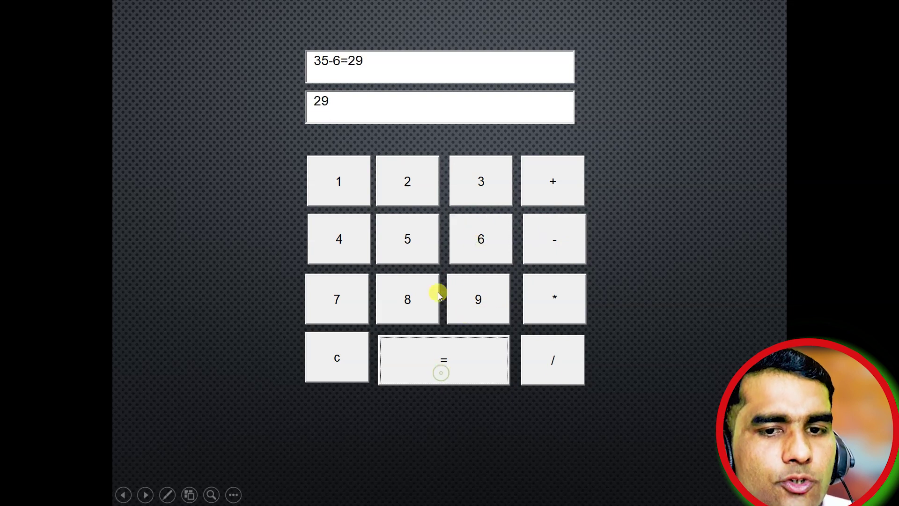
click(332, 349)
click(471, 245)
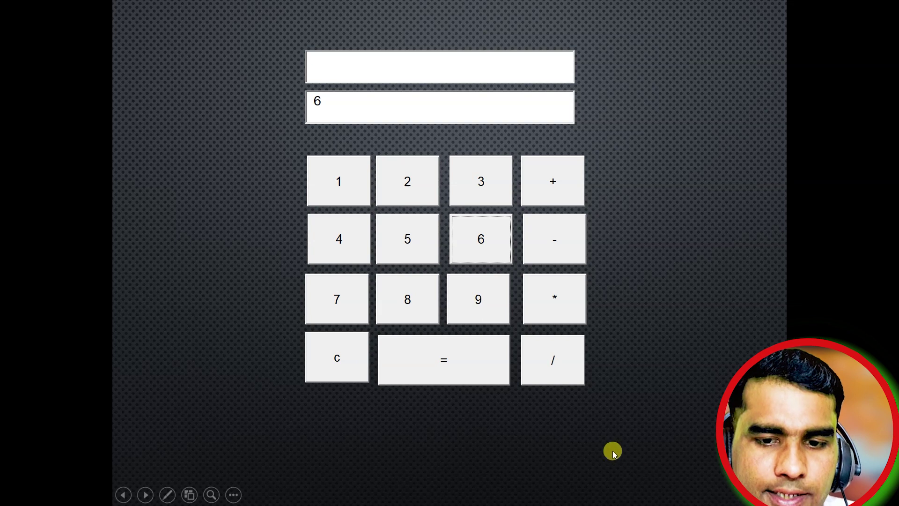
End the slide show, narrow the = button, and Ctrl-drag a copy of 7 beside c.
key(Escape)
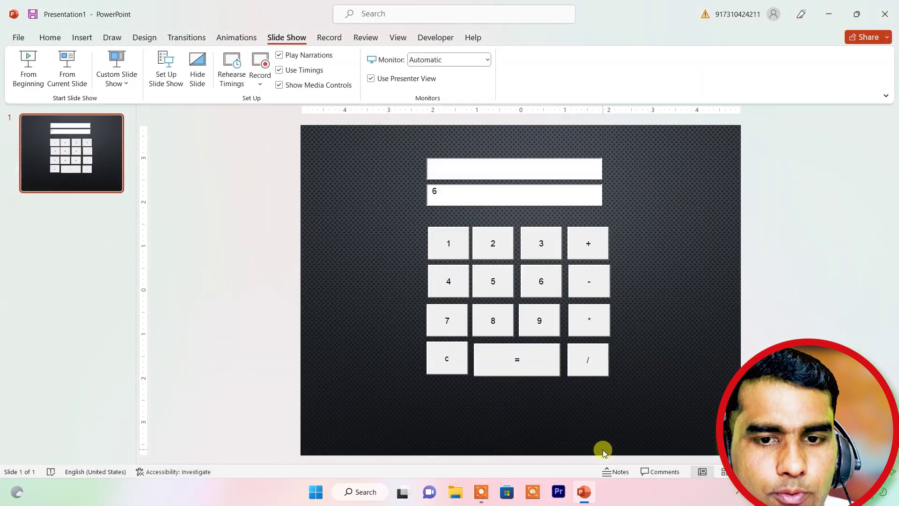
click(517, 371)
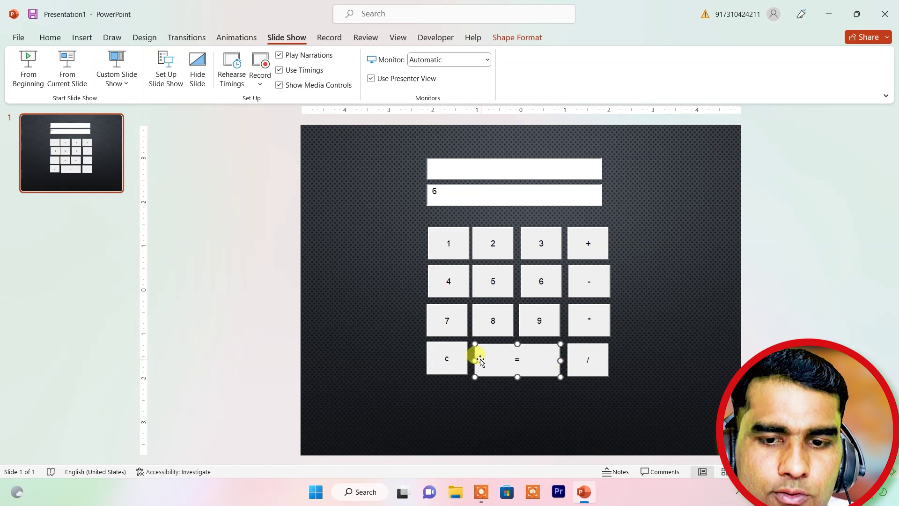
drag(477, 361, 521, 362)
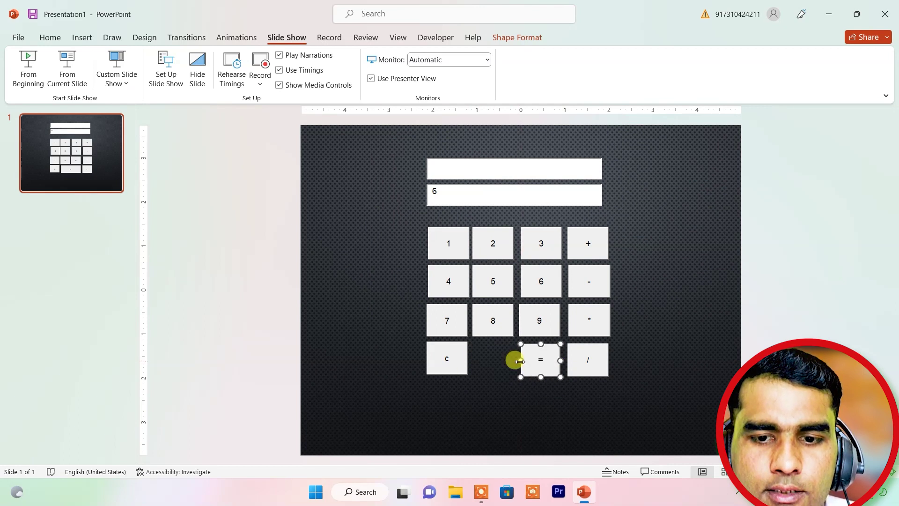
click(452, 373)
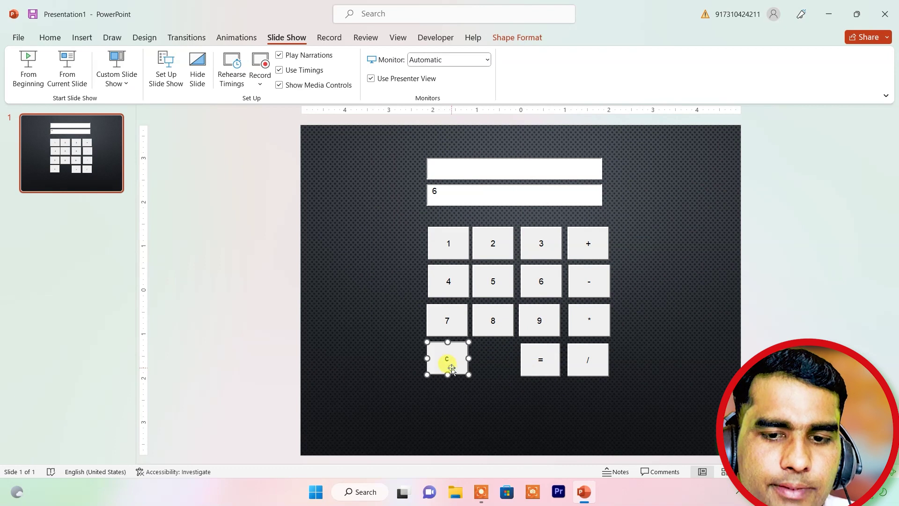
click(452, 331)
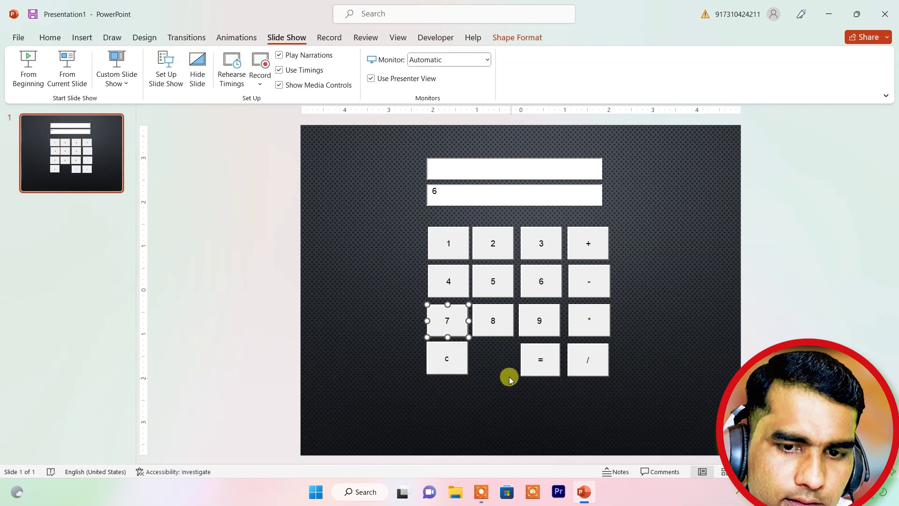
drag(448, 326, 496, 365)
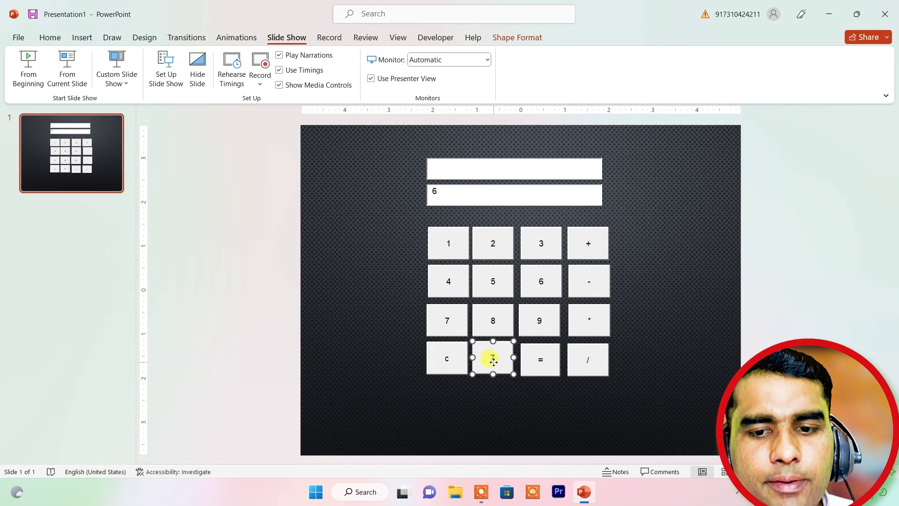
Change the copied button's Caption from 7 to 0 in its Properties.
click(424, 40)
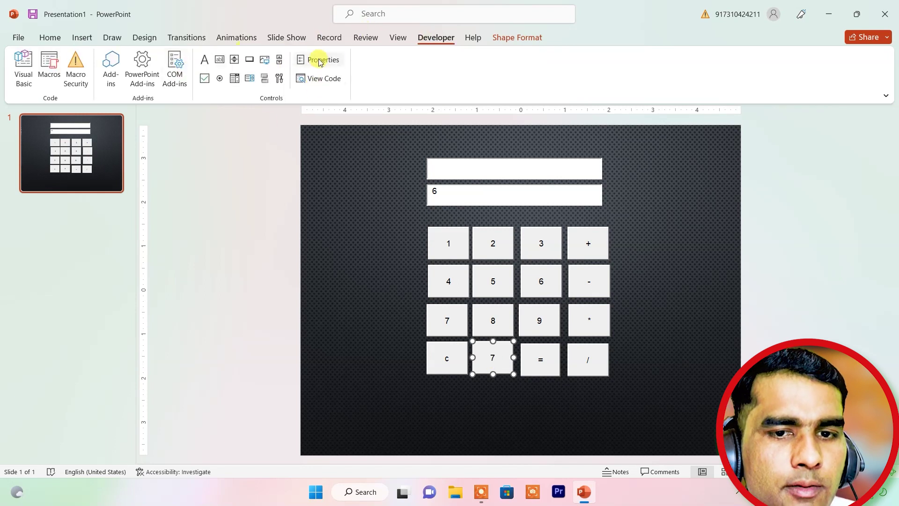
click(321, 60)
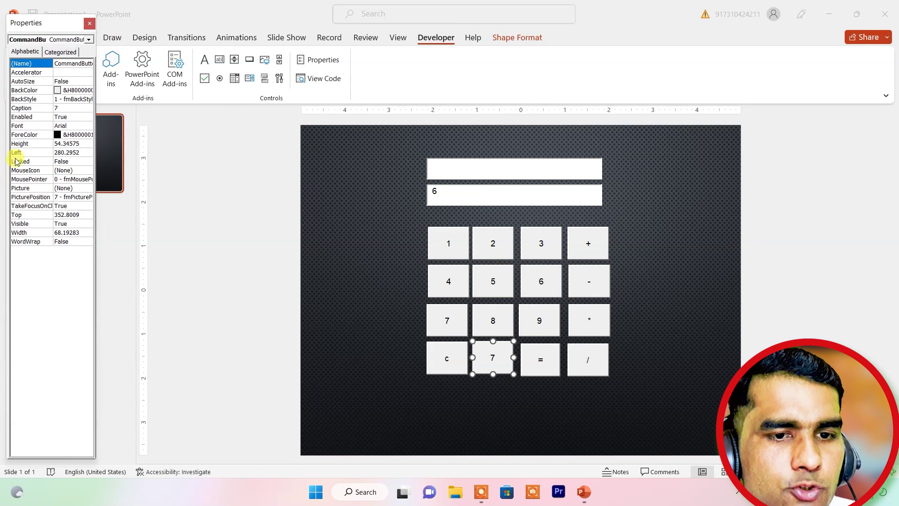
click(65, 110)
key(BackSpace)
text(0)
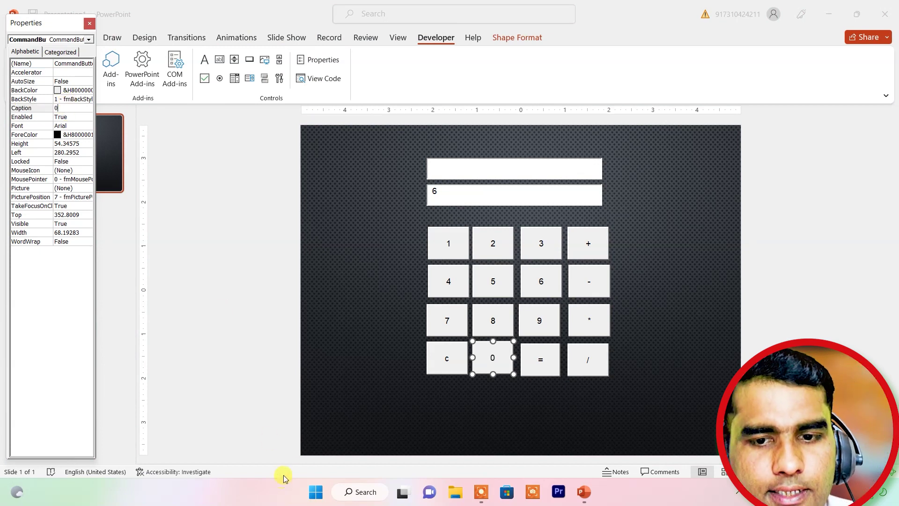
click(427, 409)
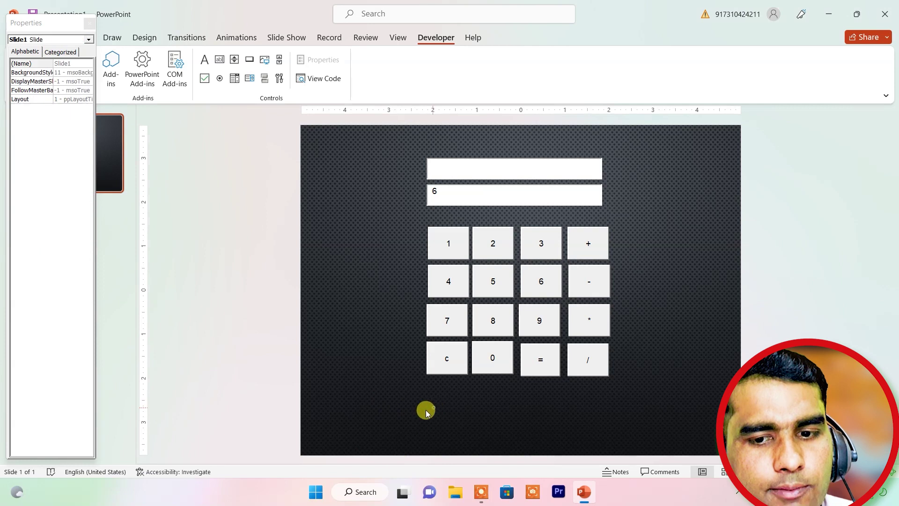
In the 0 button's Click sub, write If TextBox1.Text = "" Then TextBox1.Text = 0.
double_click(498, 370)
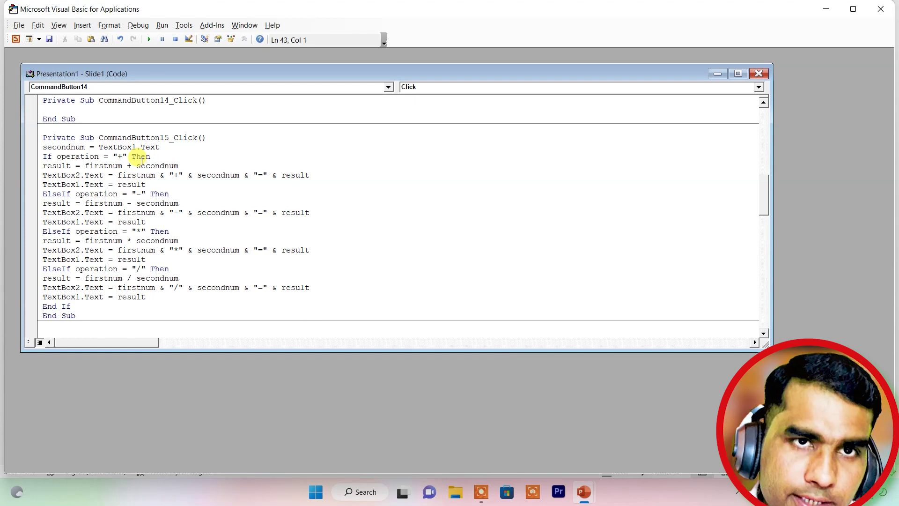
text(if)
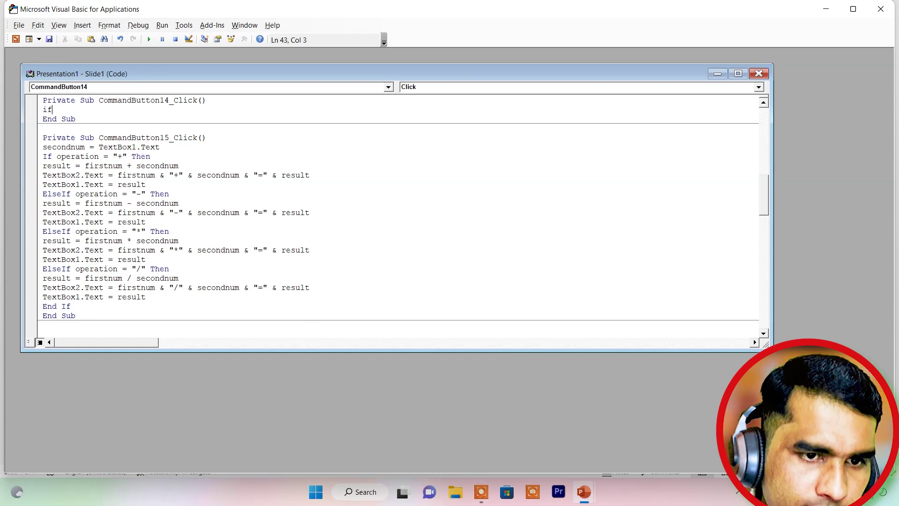
text( t)
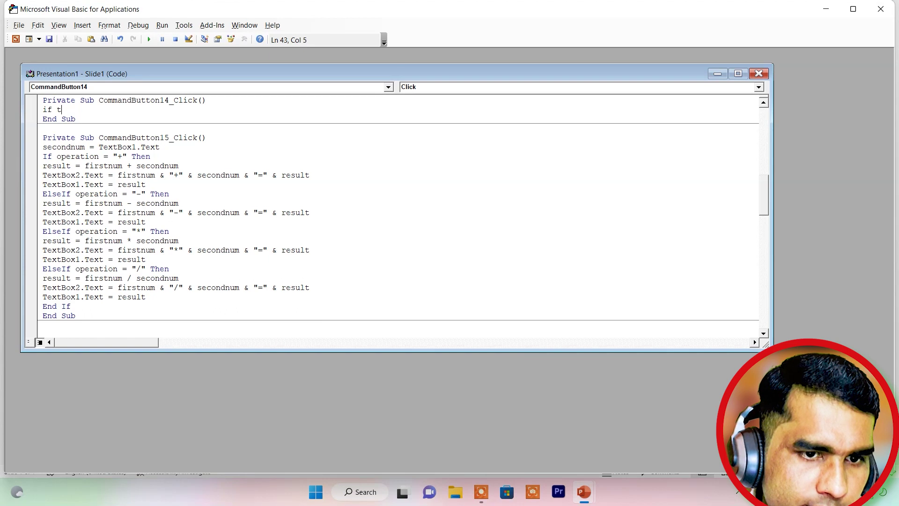
text(extbox1.te)
key(Tab)
text(=)
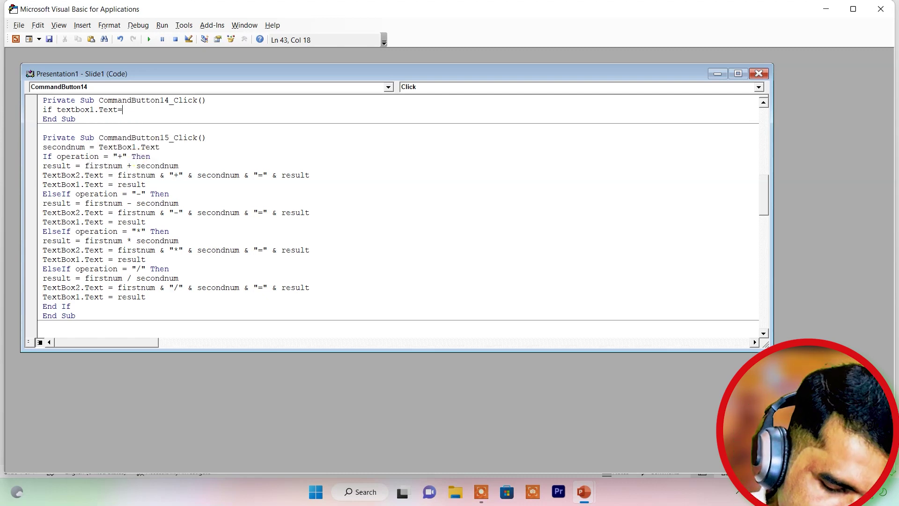
text("" then)
key(Return)
text(textbox1.)
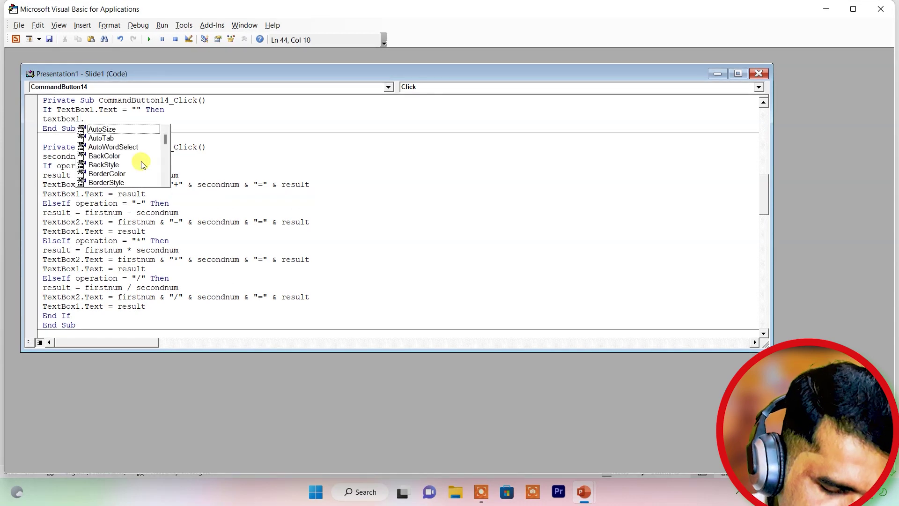
text(te)
key(Tab)
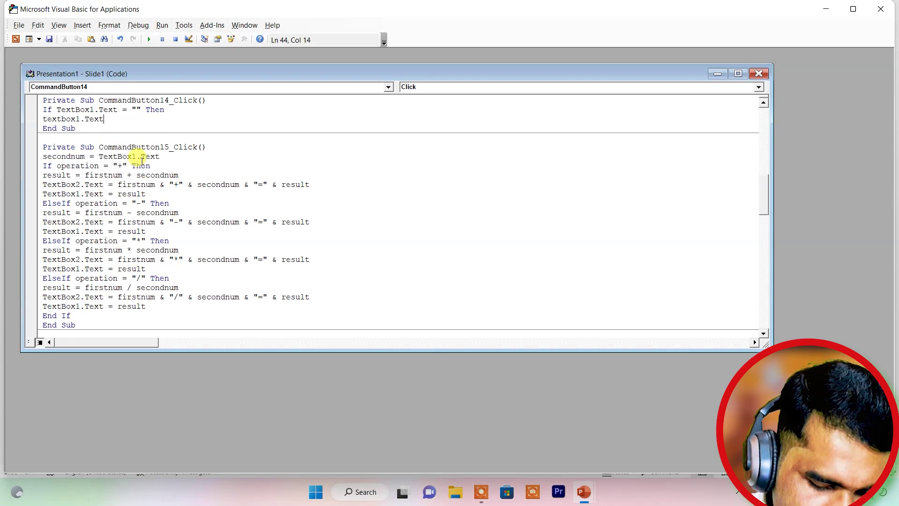
text(= )
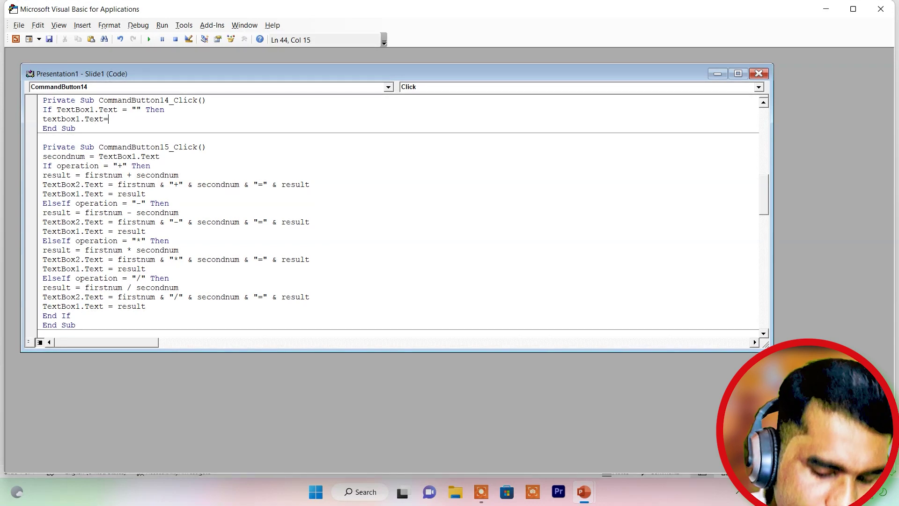
text(0)
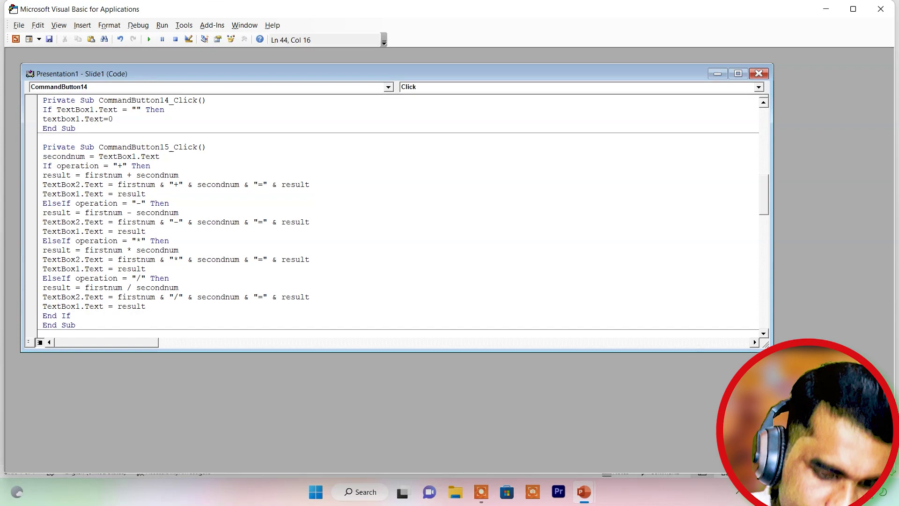
key(Return)
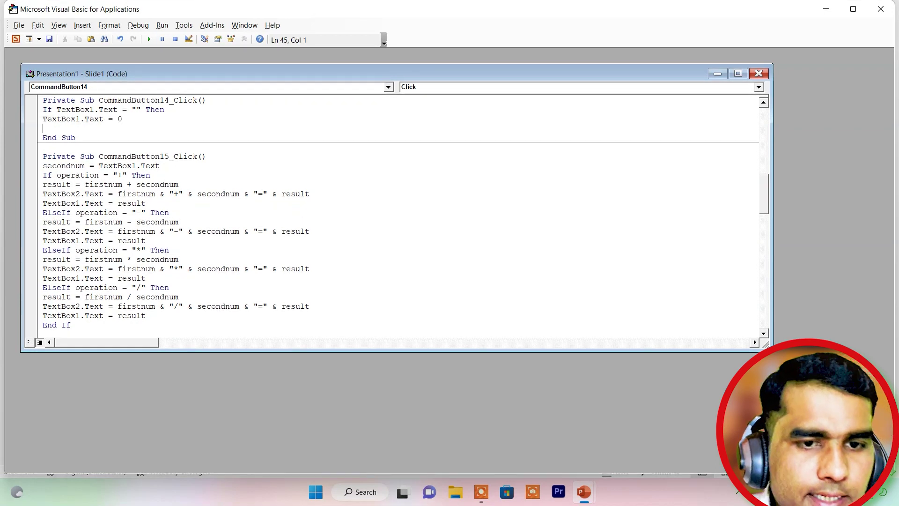
Add an Else branch appending "0" to TextBox1.Text, and close with End If.
text(else)
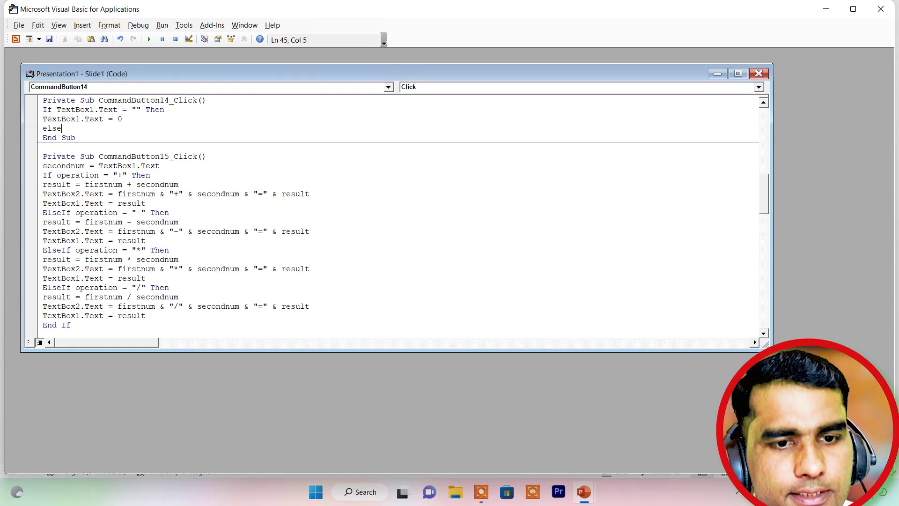
key(Return)
text(textbox1.te=)
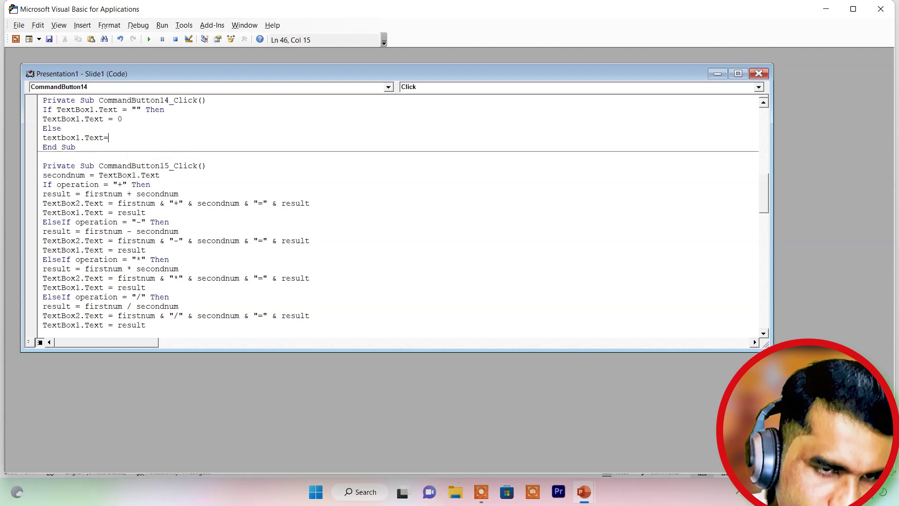
text(textbox.tex)
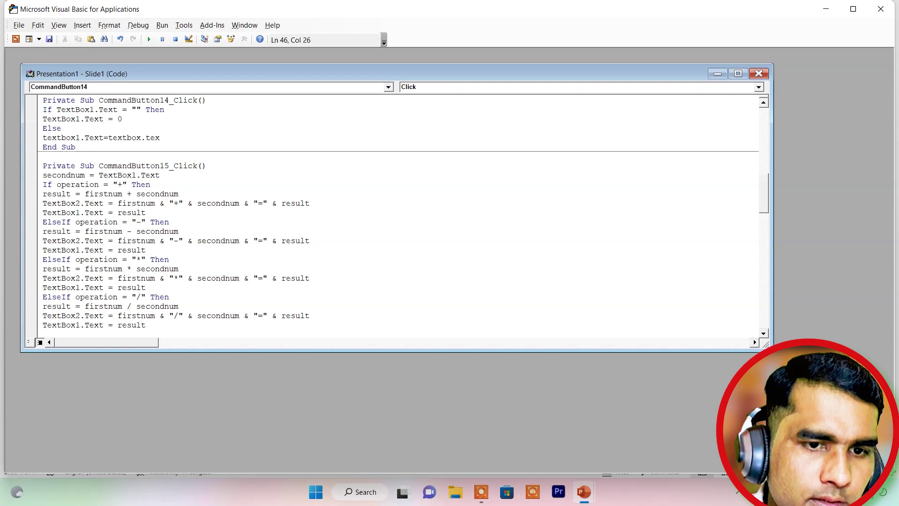
key(Left)
key(Left)
key(Left)
text(1)
key(Right)
key(Right)
key(Right)
key(Right)
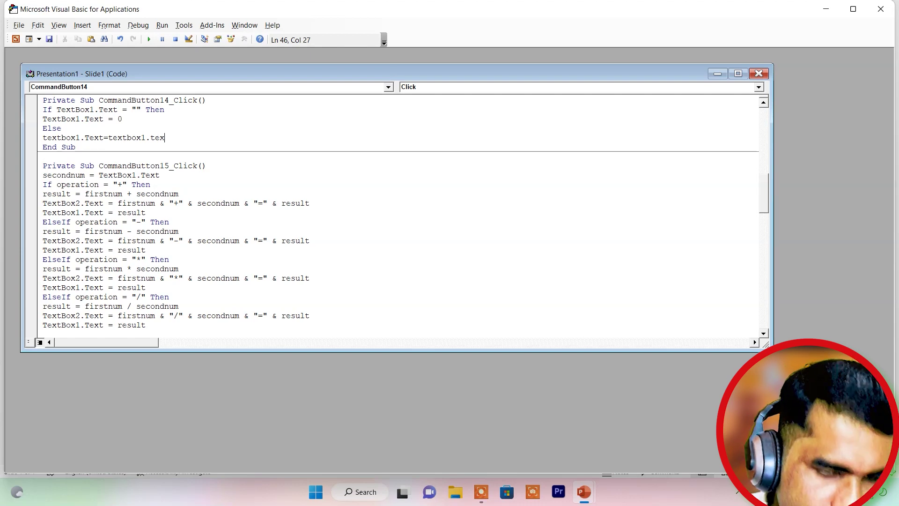
text(t &)
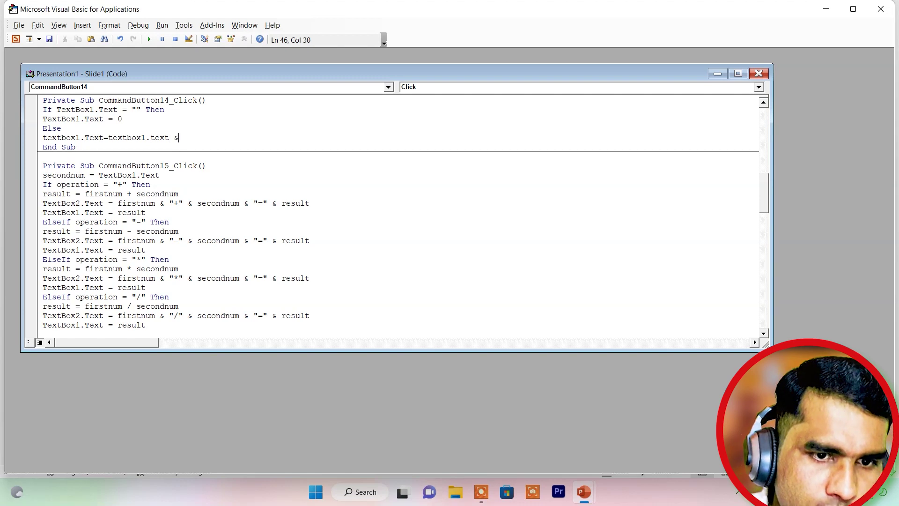
text( "0)
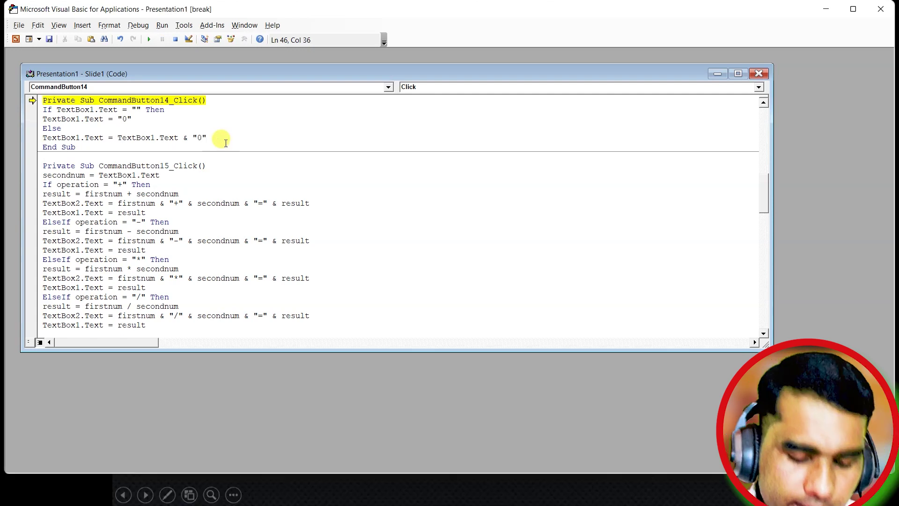
key(Return)
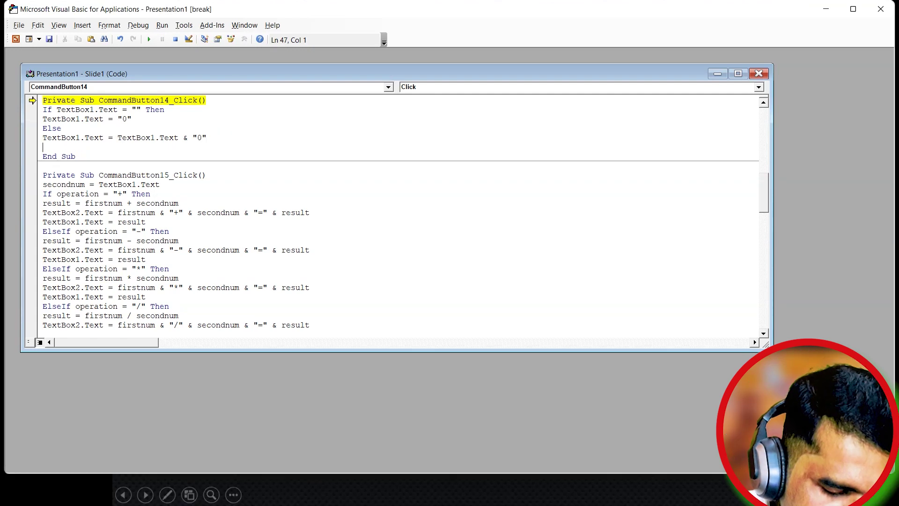
text(end if)
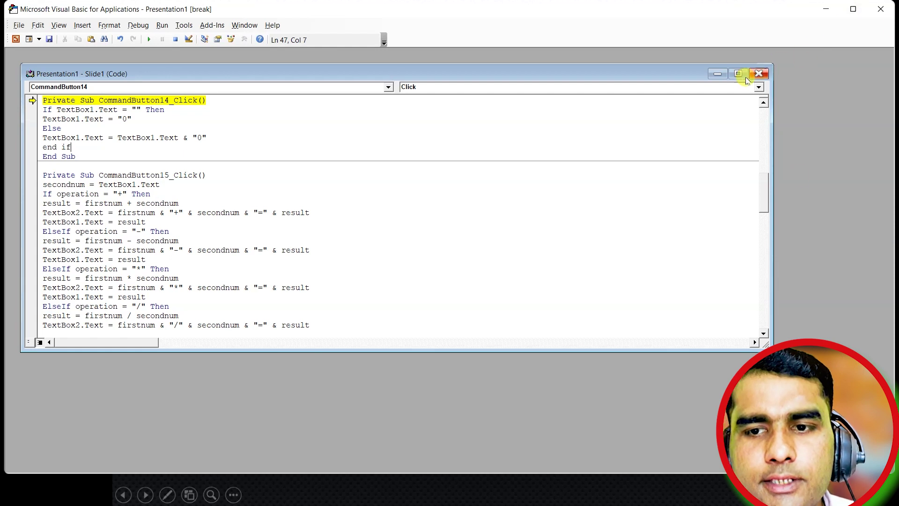
Clear the calculator and compute 56 * 70 using the new 0 key.
click(759, 73)
click(327, 355)
click(411, 237)
click(476, 239)
click(553, 299)
click(336, 301)
click(387, 359)
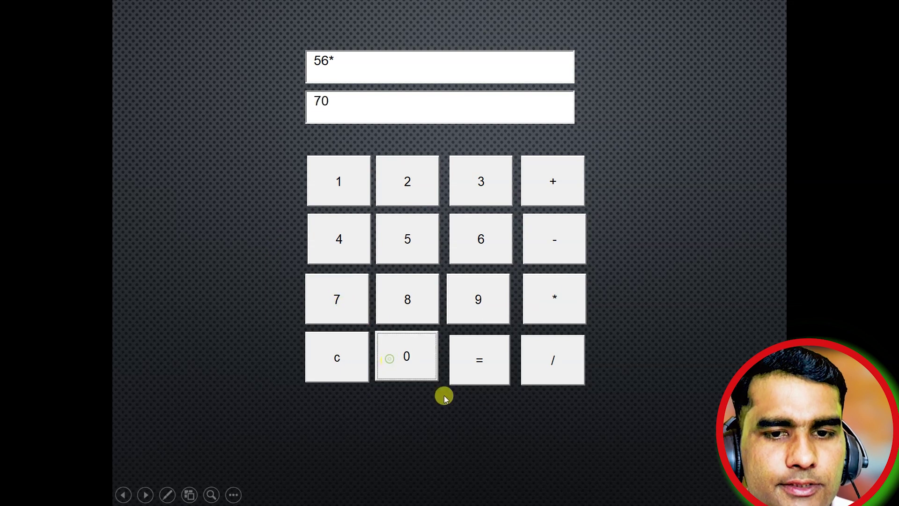
click(494, 368)
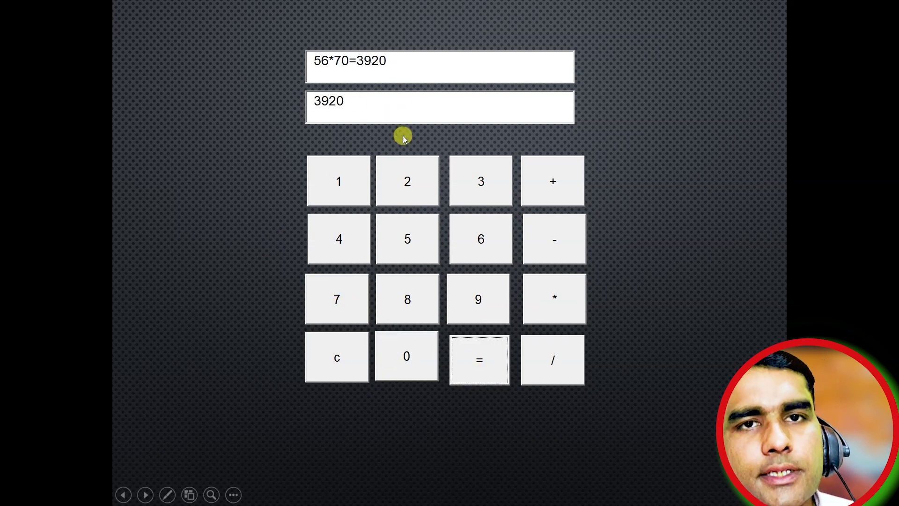